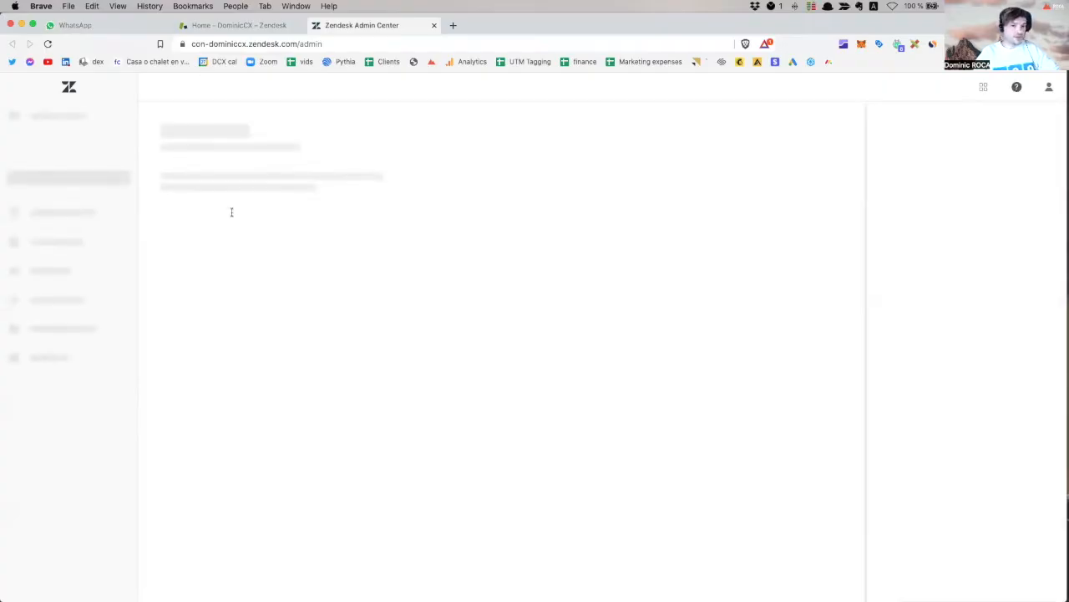
# Open the Messaging channels list under Channels and close the Help panel.
pyautogui.click(78, 275)
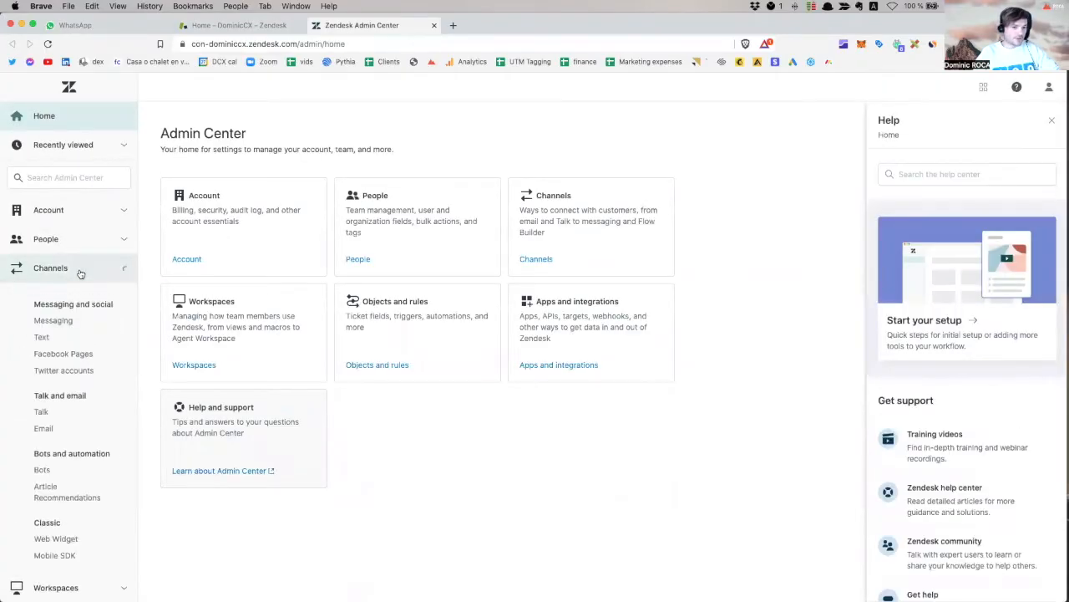
pyautogui.click(52, 320)
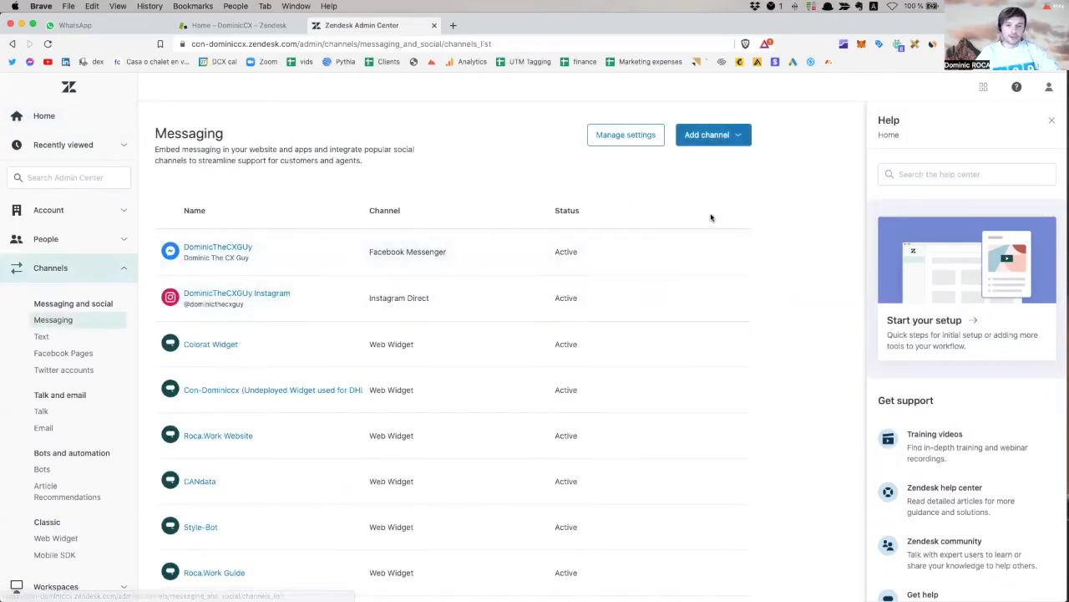
pyautogui.scroll(-1, 501, 318)
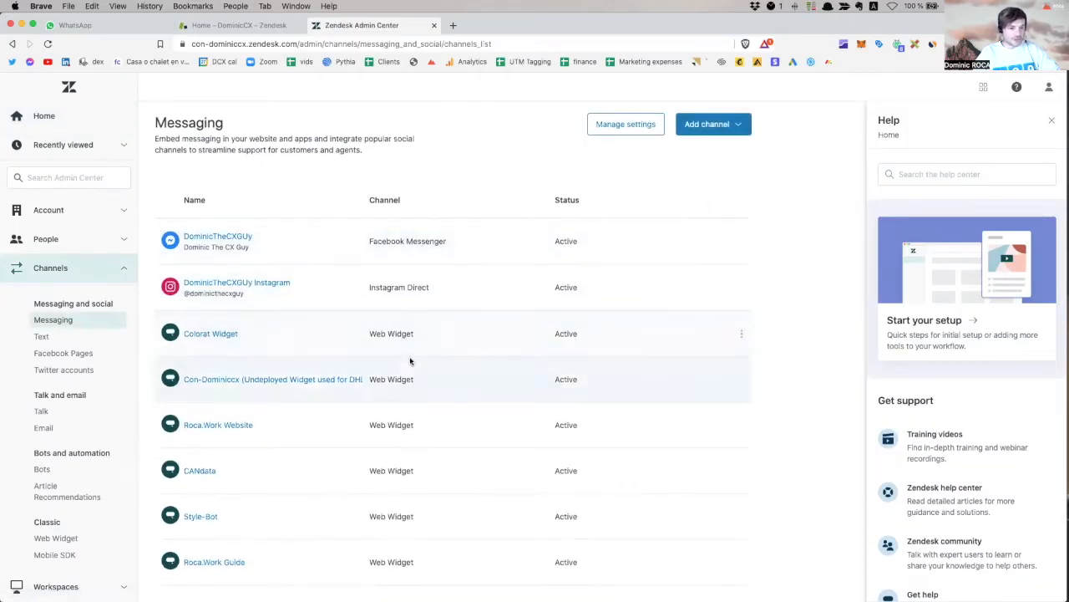
pyautogui.click(1052, 120)
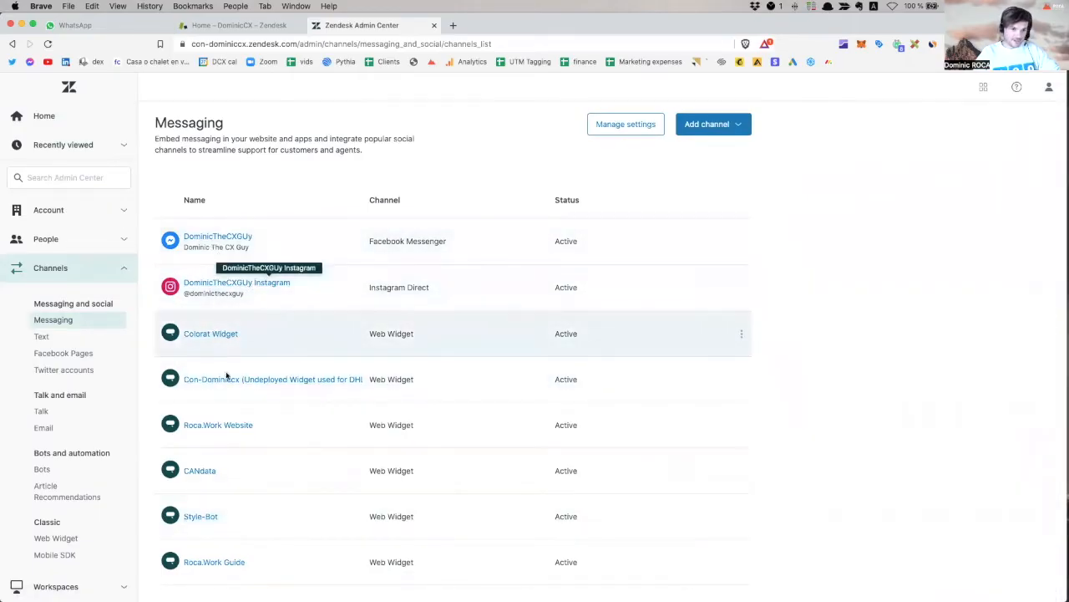
pyautogui.scroll(1, 234, 478)
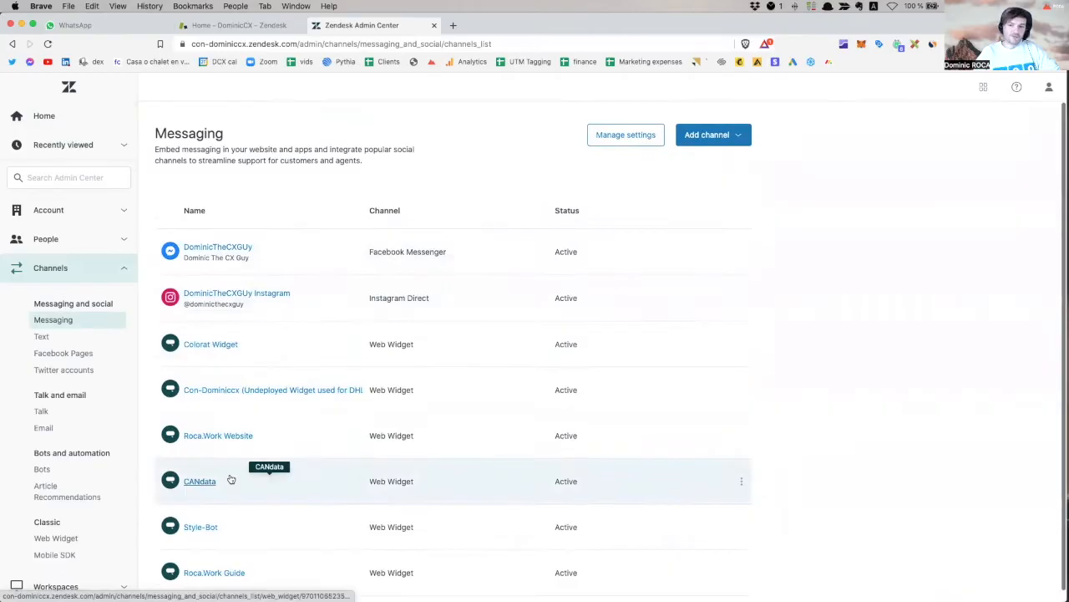
# Add a Twitter Direct Message channel and start signing in with Twitter.
pyautogui.click(729, 136)
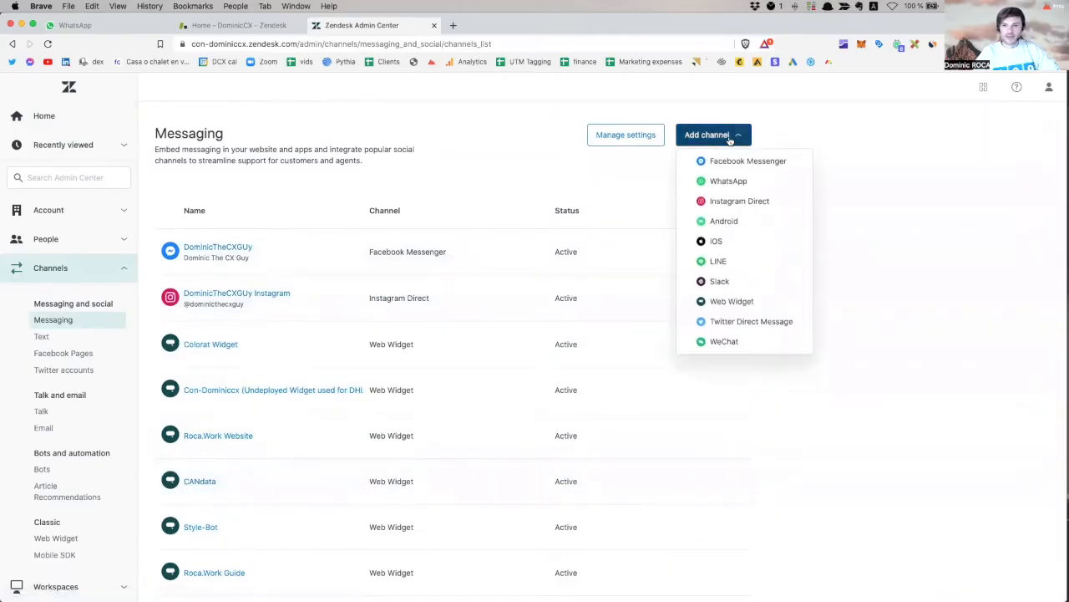
pyautogui.click(759, 326)
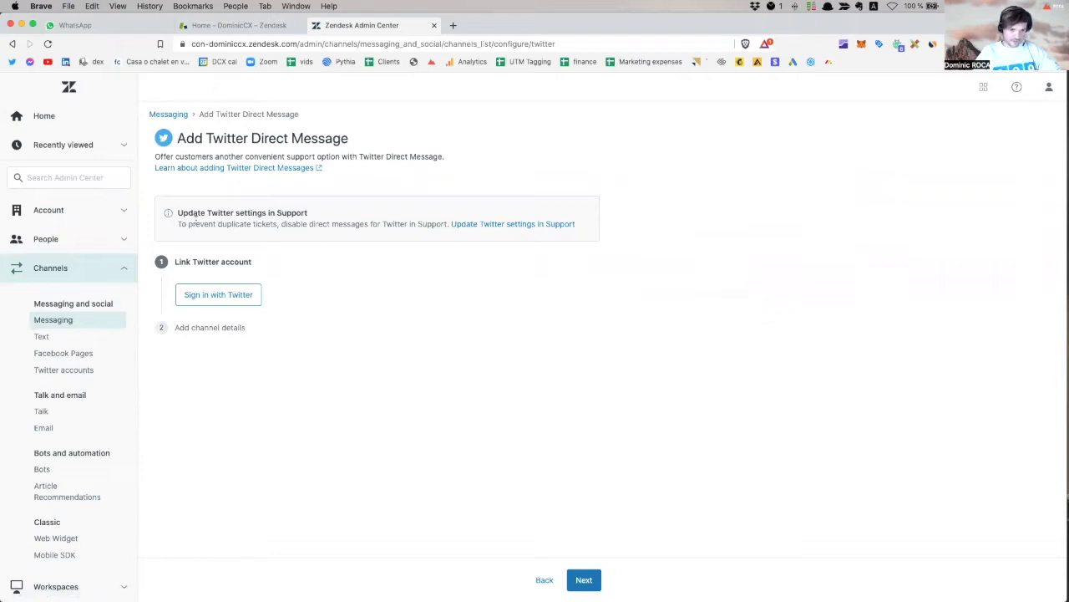
pyautogui.moveTo(196, 222); pyautogui.dragTo(347, 235)
pyautogui.click(201, 262)
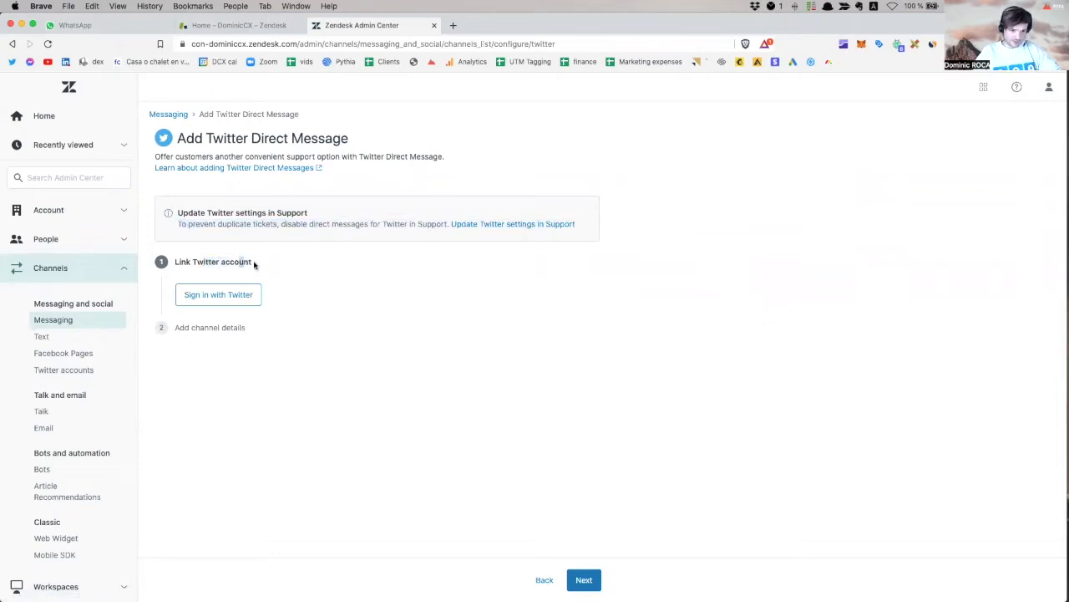
# Enter the Twitter account password and authorize the Zendesk app.
pyautogui.click(237, 300)
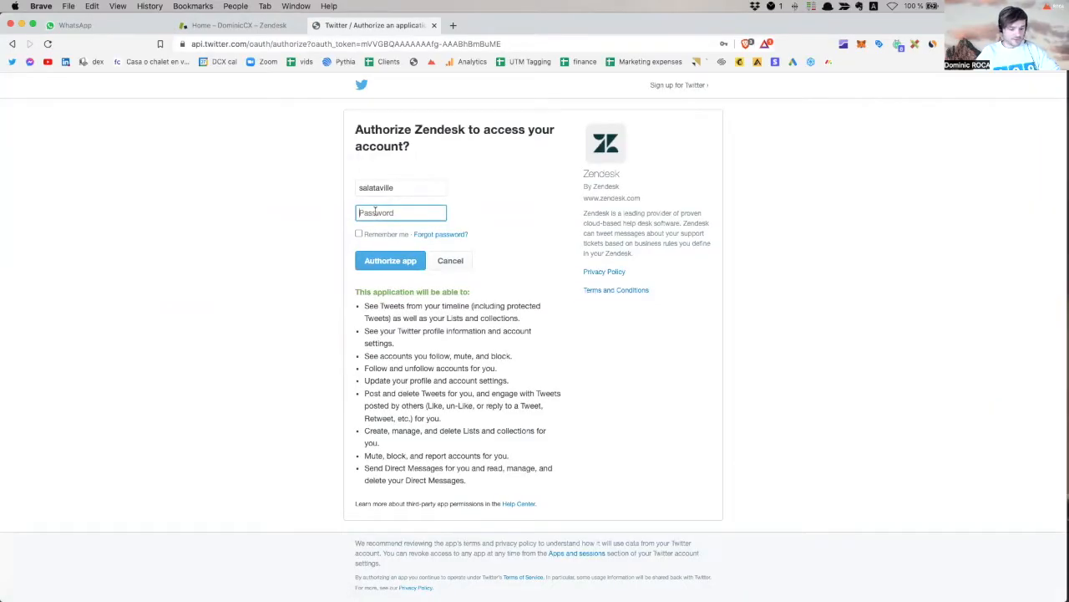
pyautogui.write('••••••')
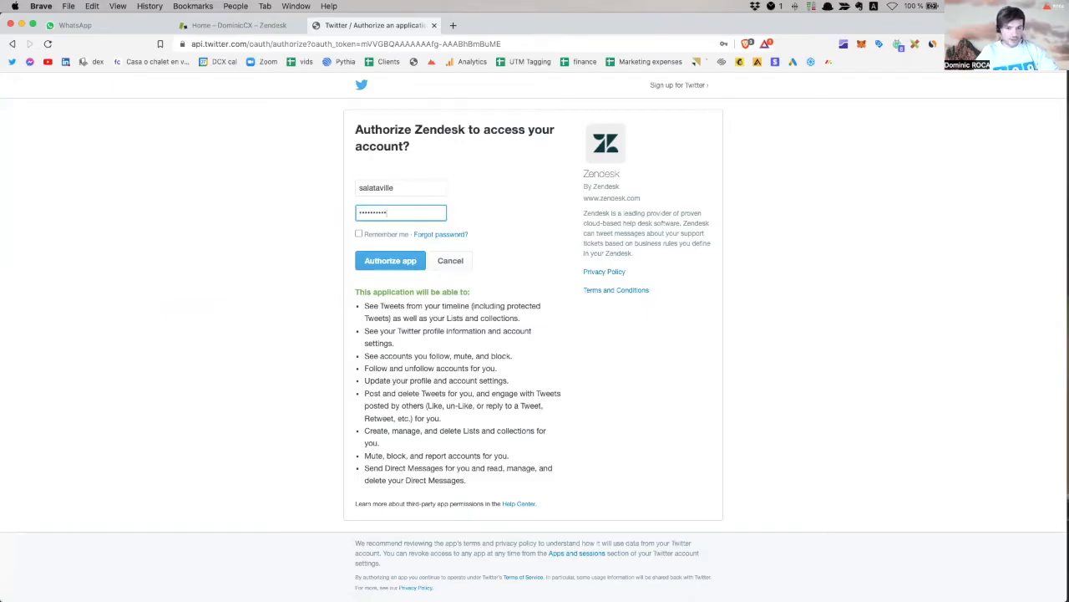
pyautogui.click(418, 264)
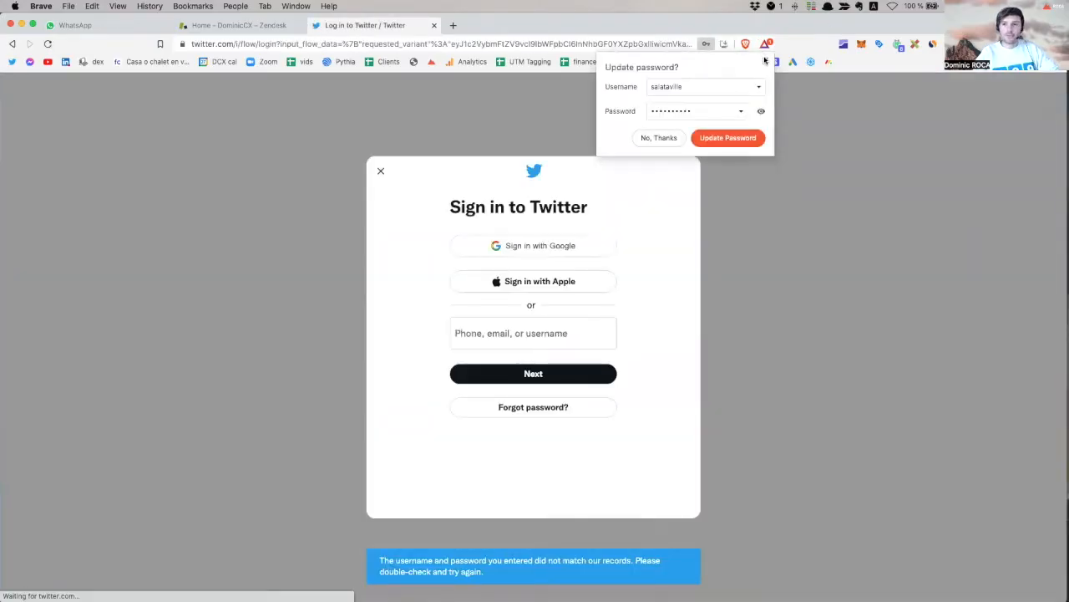
pyautogui.click(765, 60)
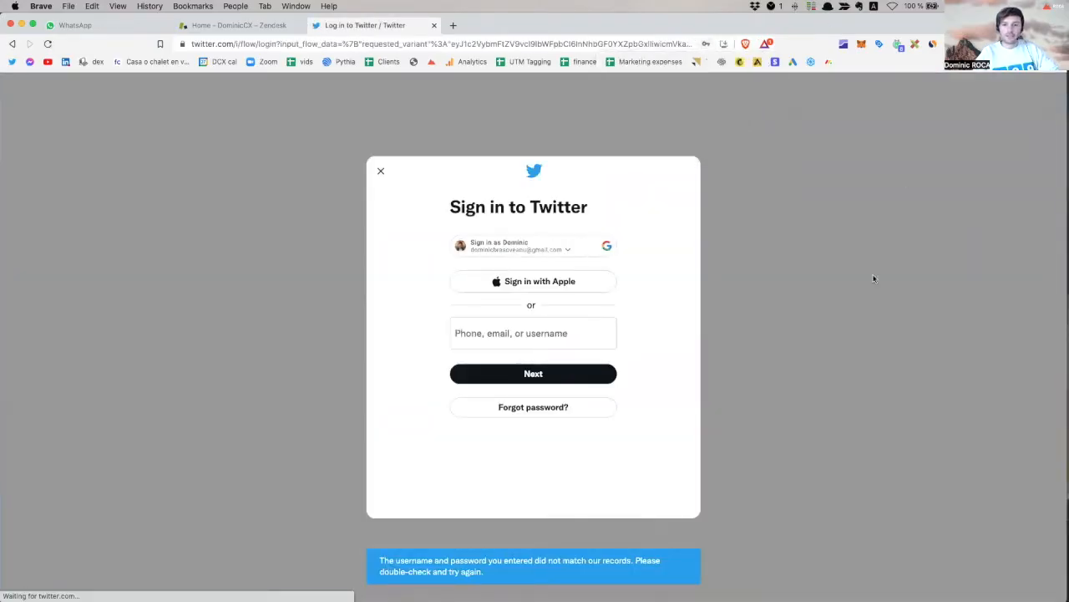
# Sign in to Twitter with the saved e-mail and password, then return to the Zendesk tab.
pyautogui.click(547, 335)
pyautogui.click(526, 365)
pyautogui.click(529, 375)
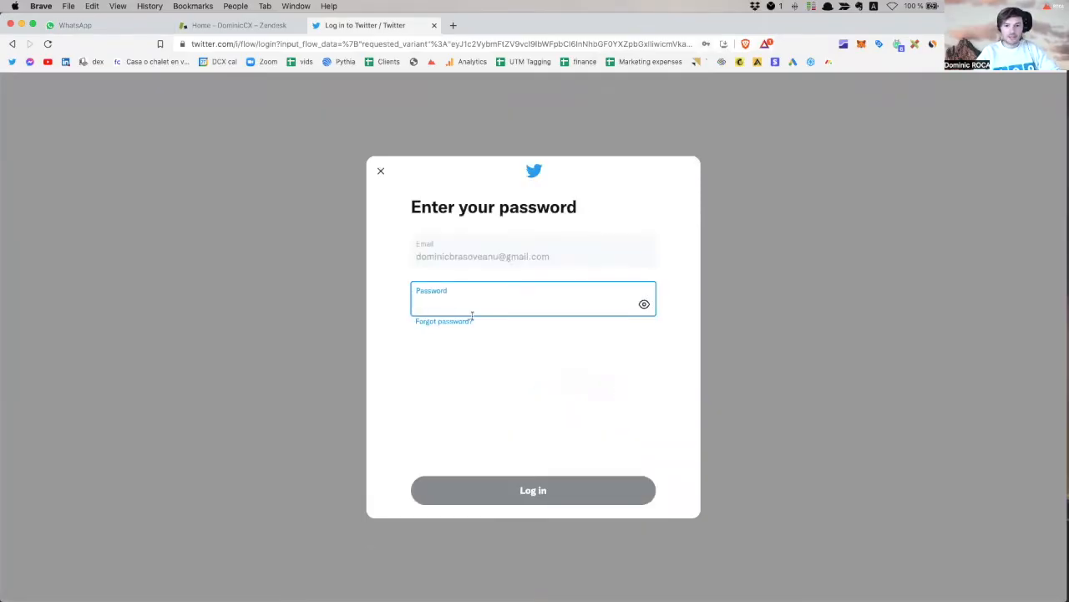
pyautogui.write('•')
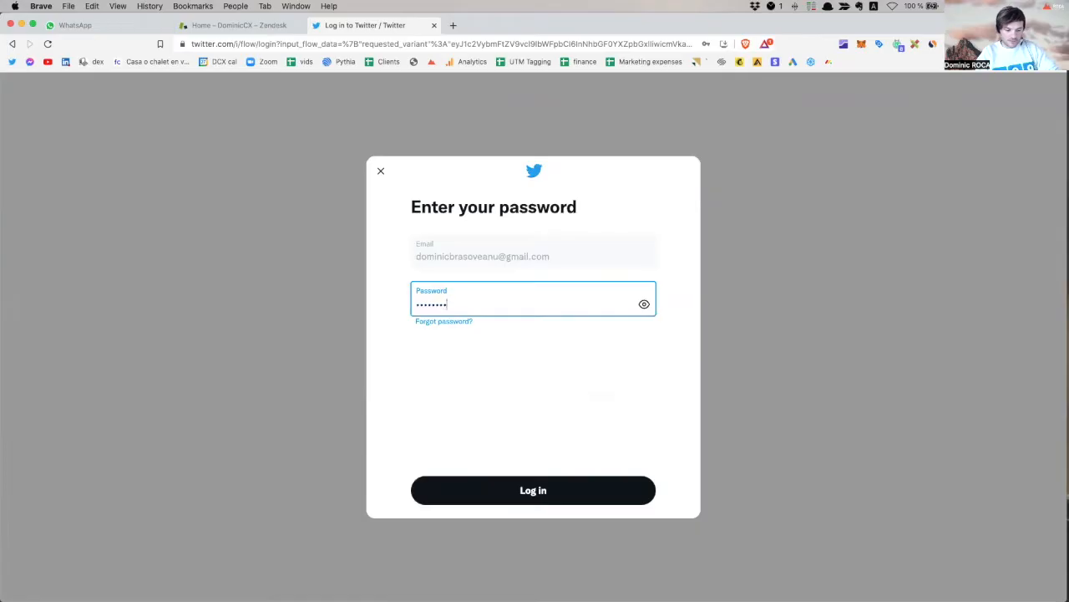
pyautogui.press('Return')
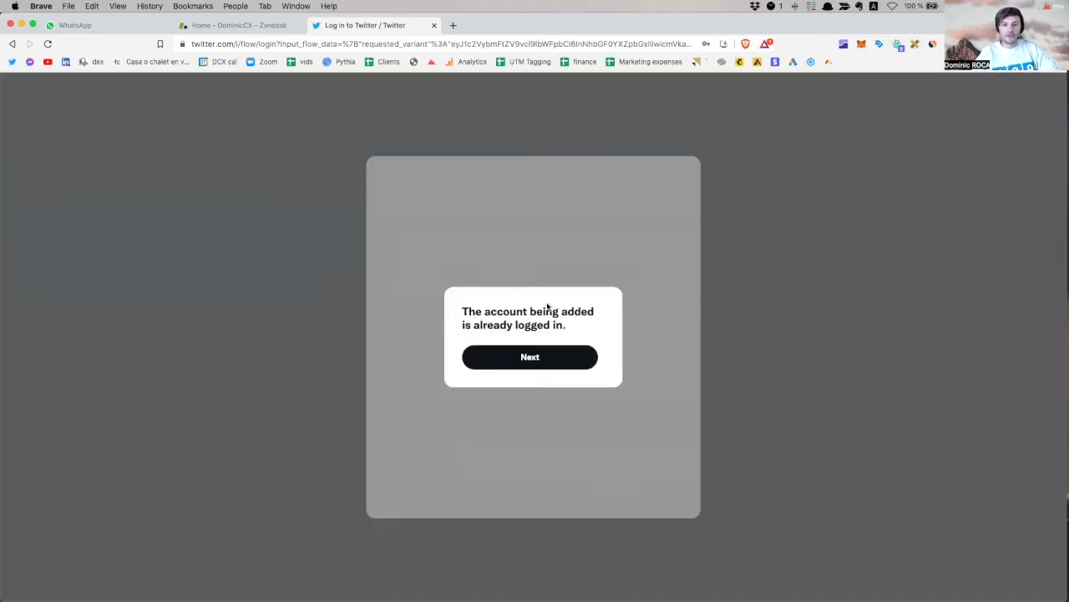
pyautogui.click(518, 360)
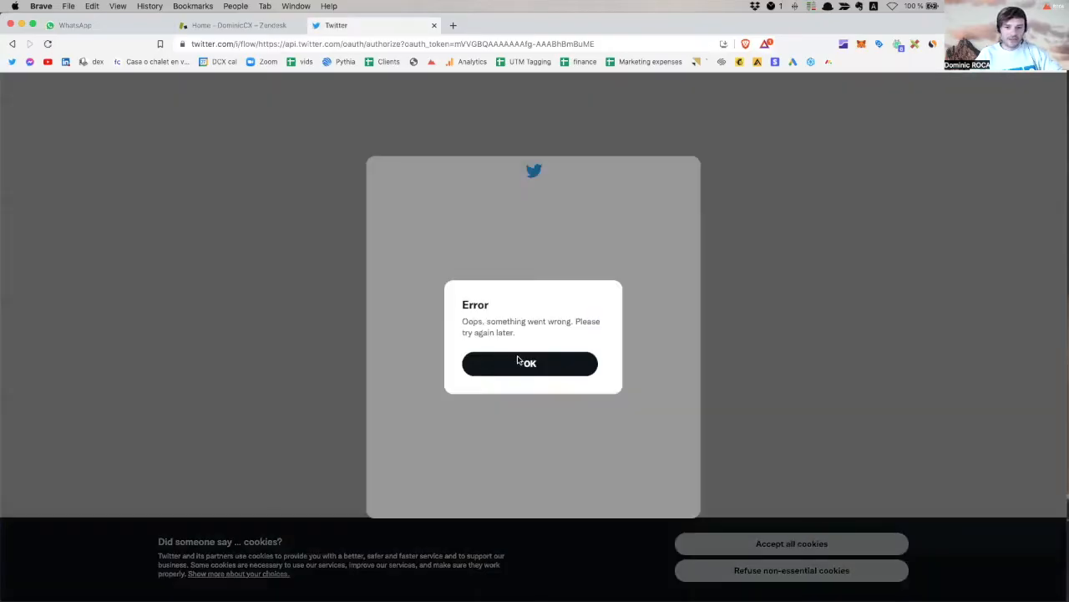
pyautogui.click(518, 361)
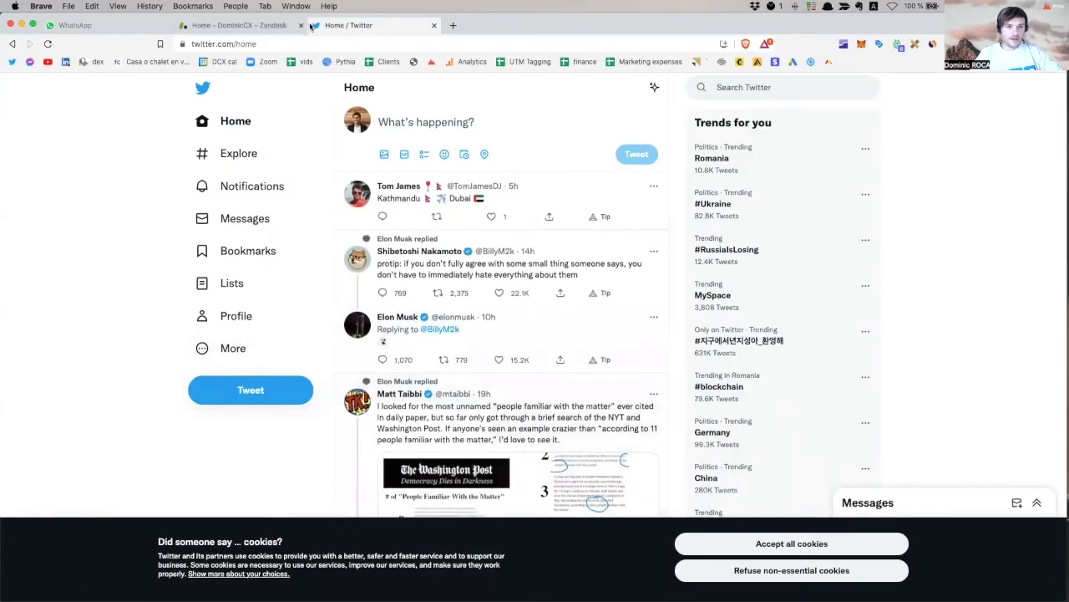
pyautogui.click(277, 26)
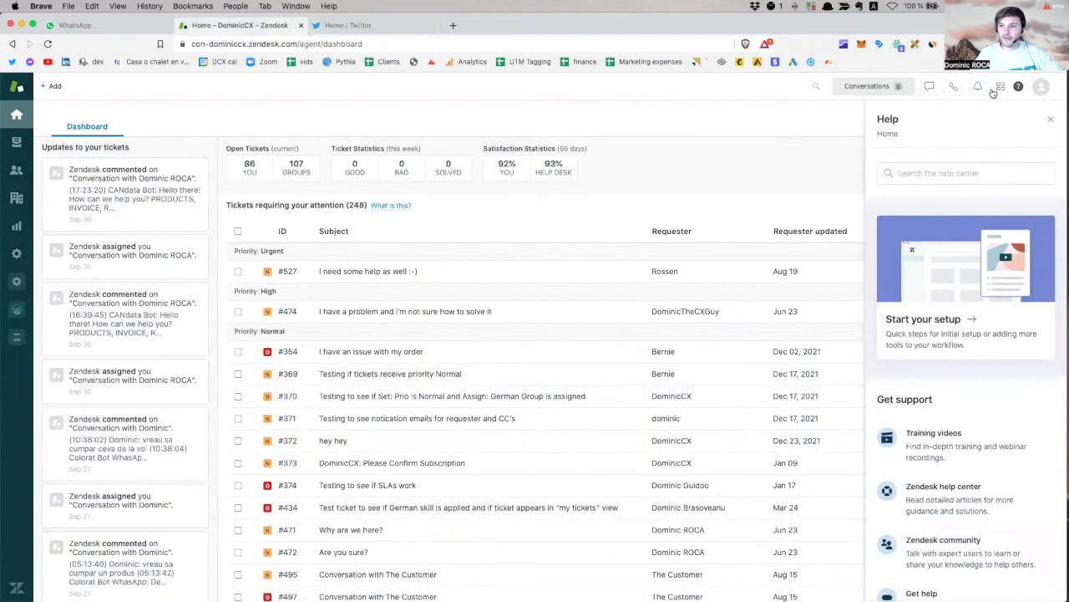
# From Admin Center's Channels > Twitter accounts tab, start adding a new Twitter account.
pyautogui.click(1001, 87)
pyautogui.click(935, 354)
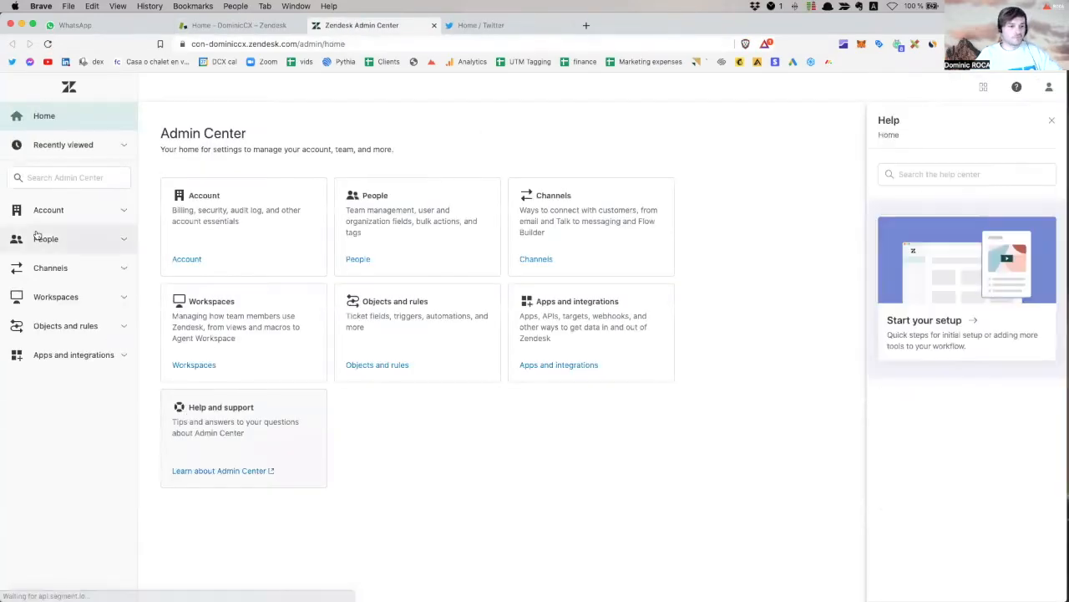
pyautogui.click(61, 279)
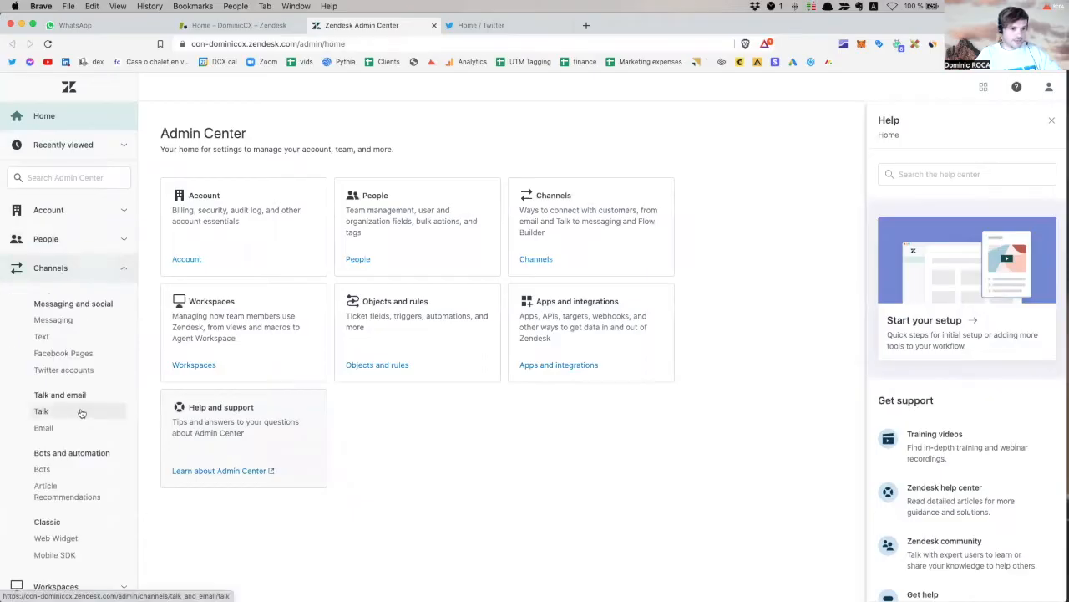
pyautogui.scroll(-1, 83, 426)
pyautogui.click(79, 337)
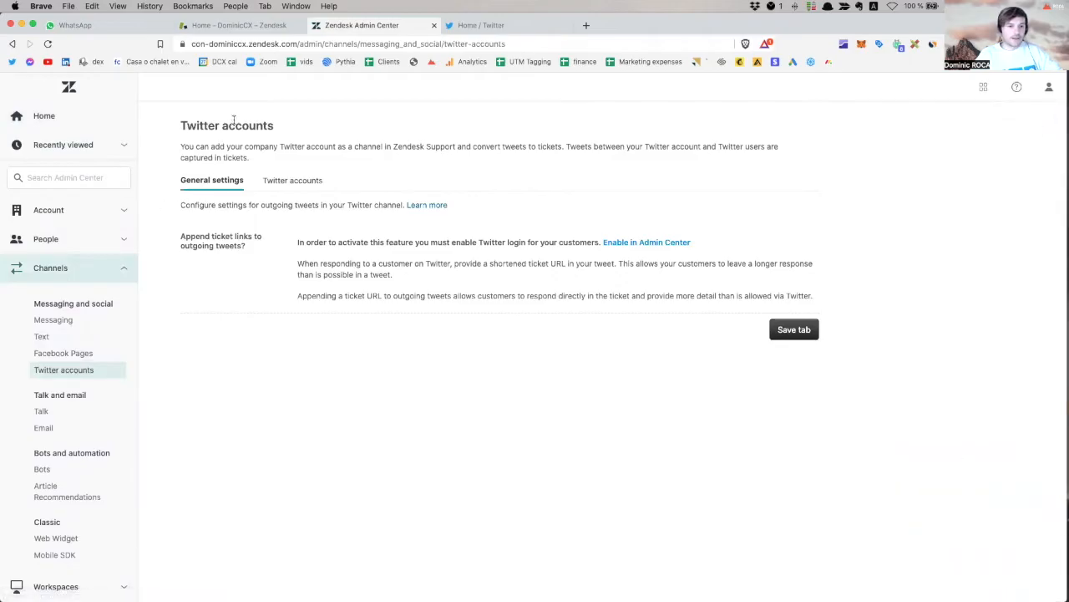
pyautogui.click(299, 187)
pyautogui.click(644, 253)
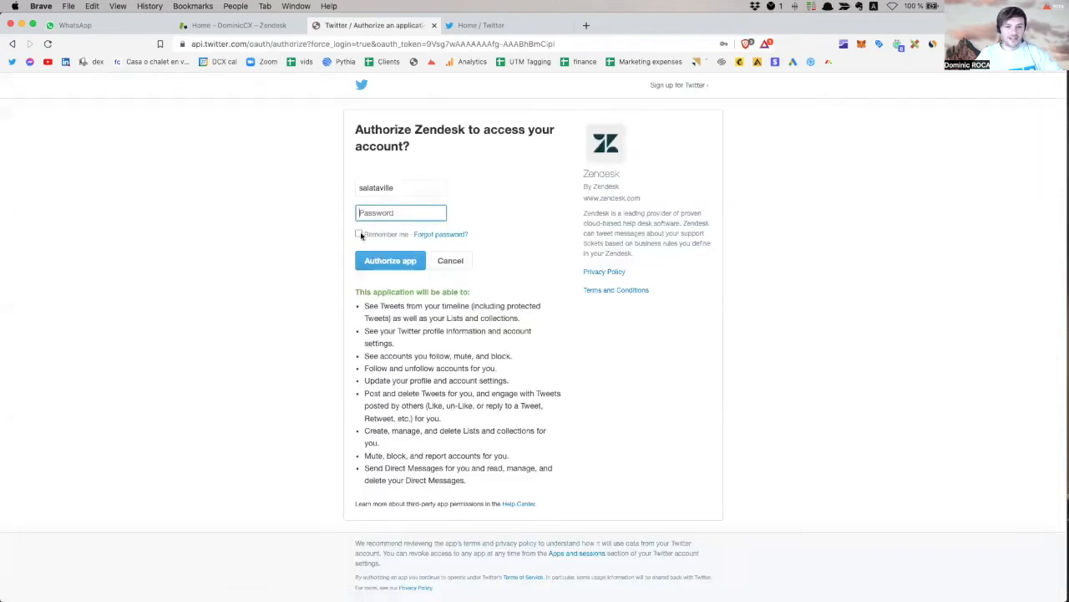
# Autofill the saved Twitter login and authorize the Zendesk app.
pyautogui.click(394, 214)
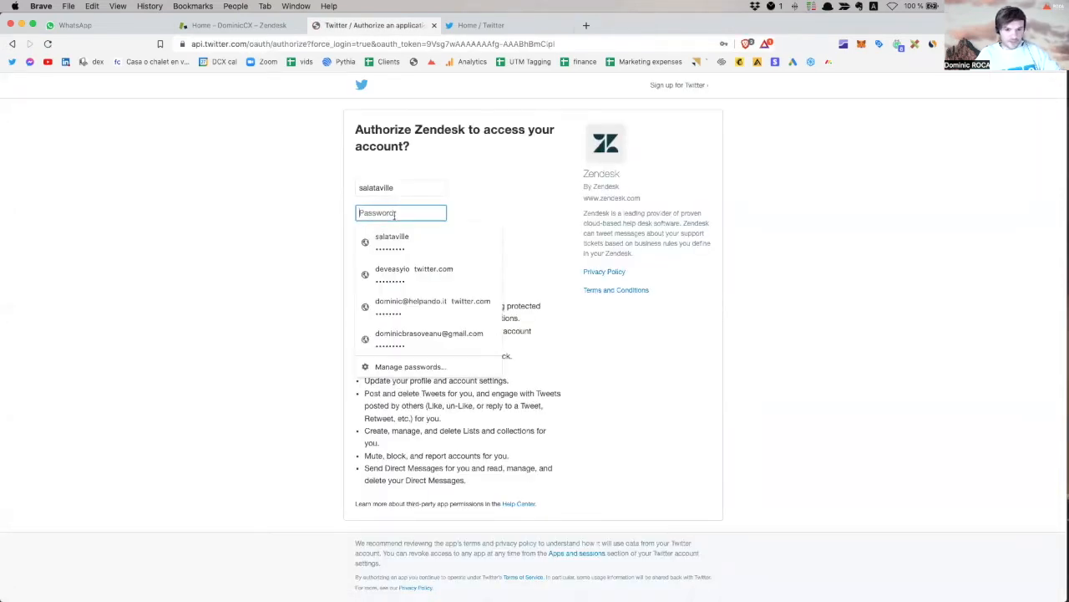
pyautogui.click(391, 240)
pyautogui.click(390, 261)
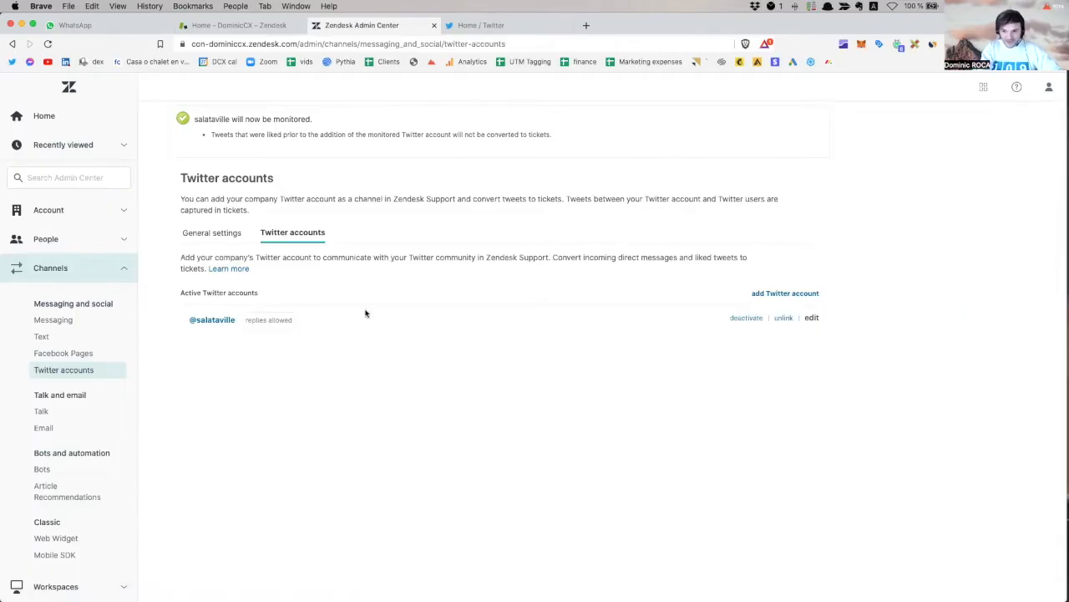
pyautogui.click(214, 322)
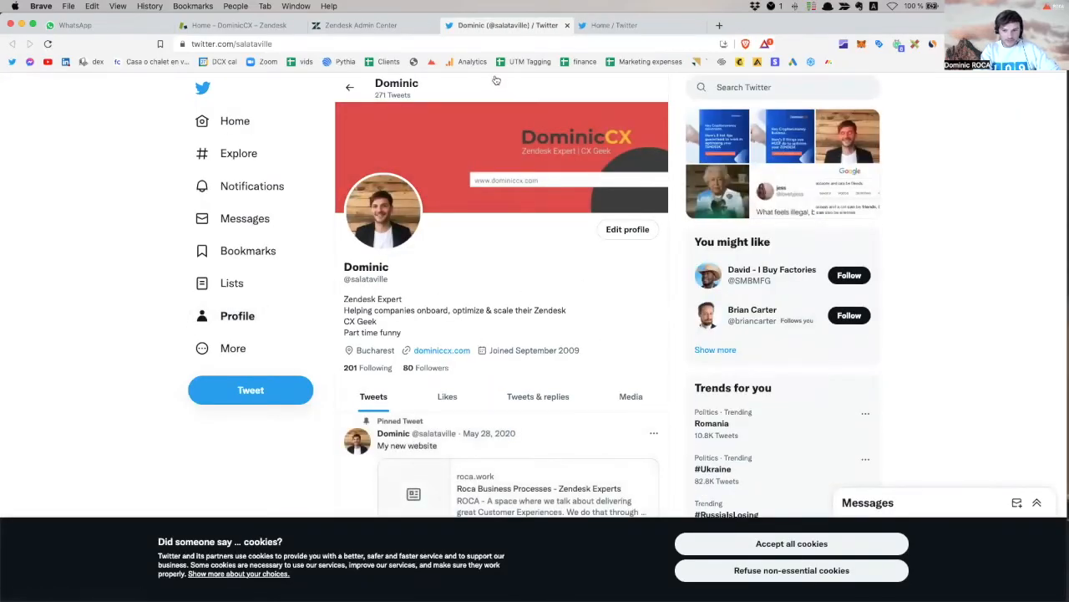
pyautogui.click(567, 25)
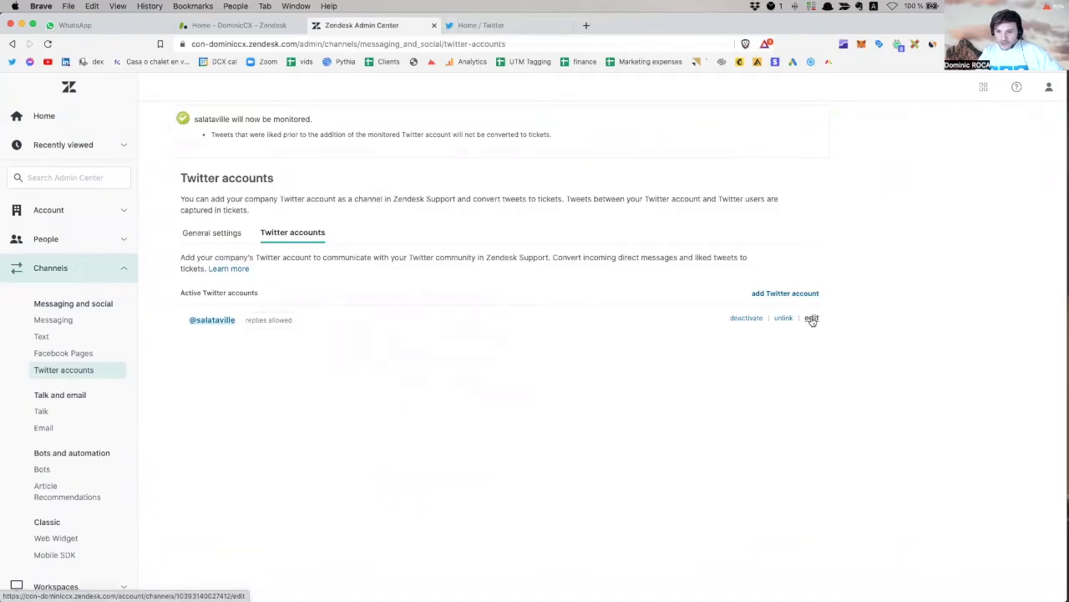
# Set the monitored Twitter account's brand to MoDal and update the account.
pyautogui.click(812, 319)
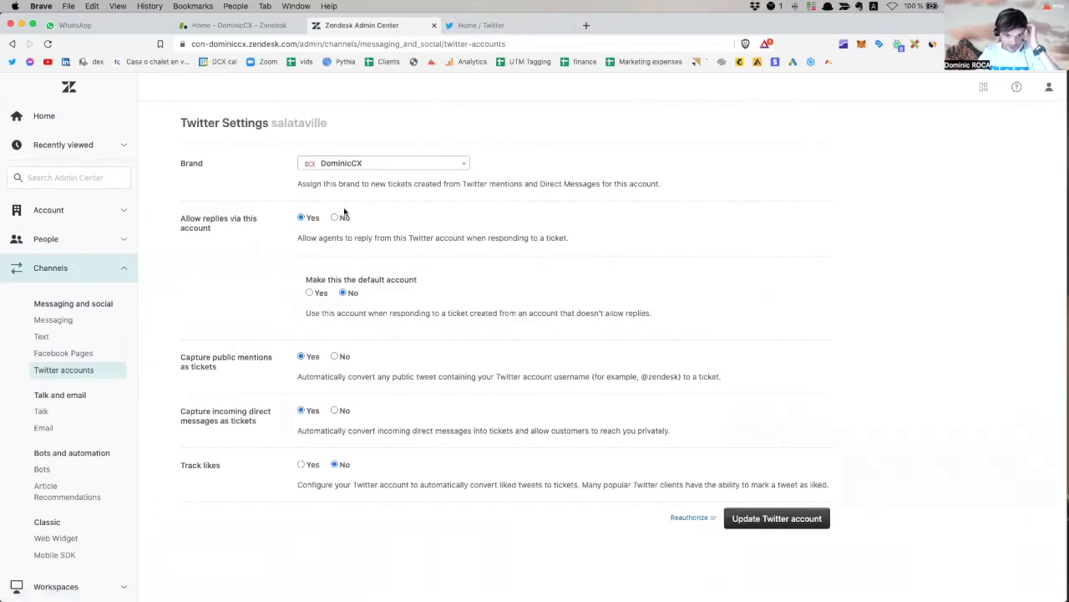
pyautogui.click(382, 166)
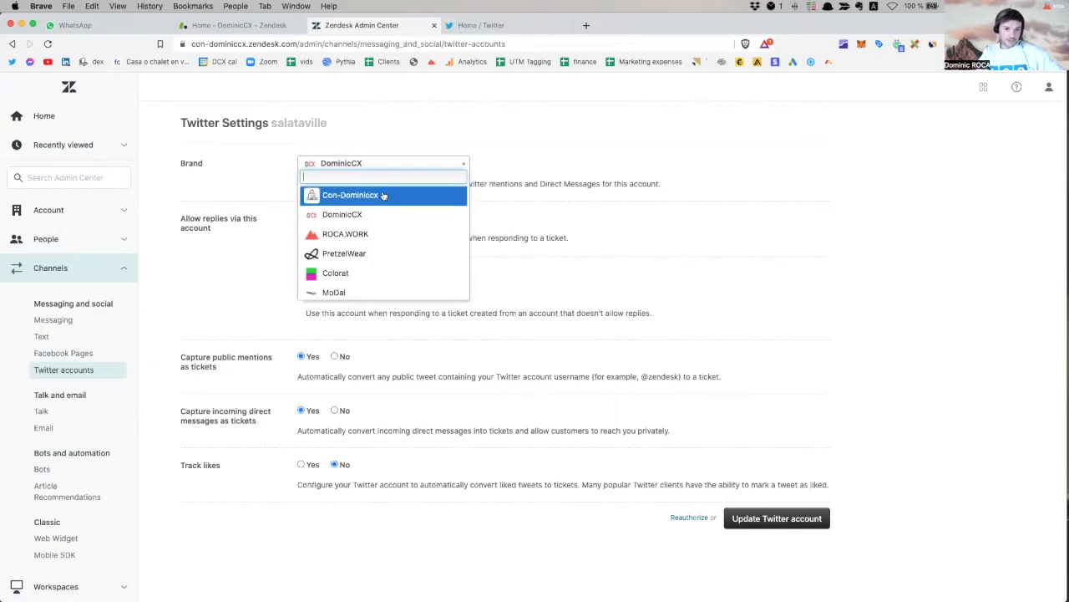
pyautogui.scroll(-1, 362, 259)
pyautogui.scroll(-2, 361, 260)
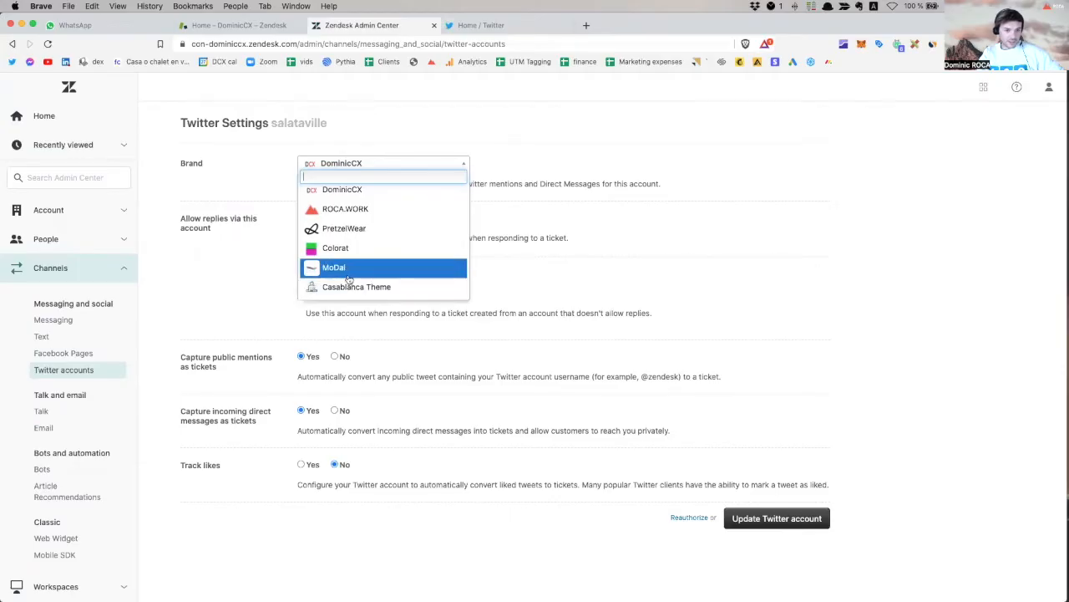
pyautogui.click(349, 269)
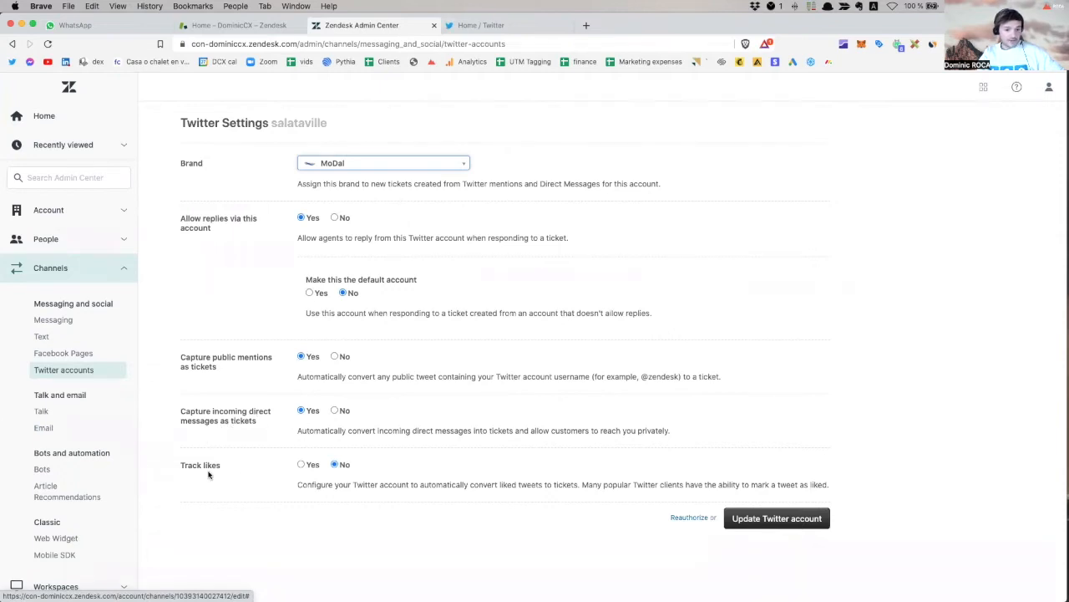
pyautogui.click(778, 519)
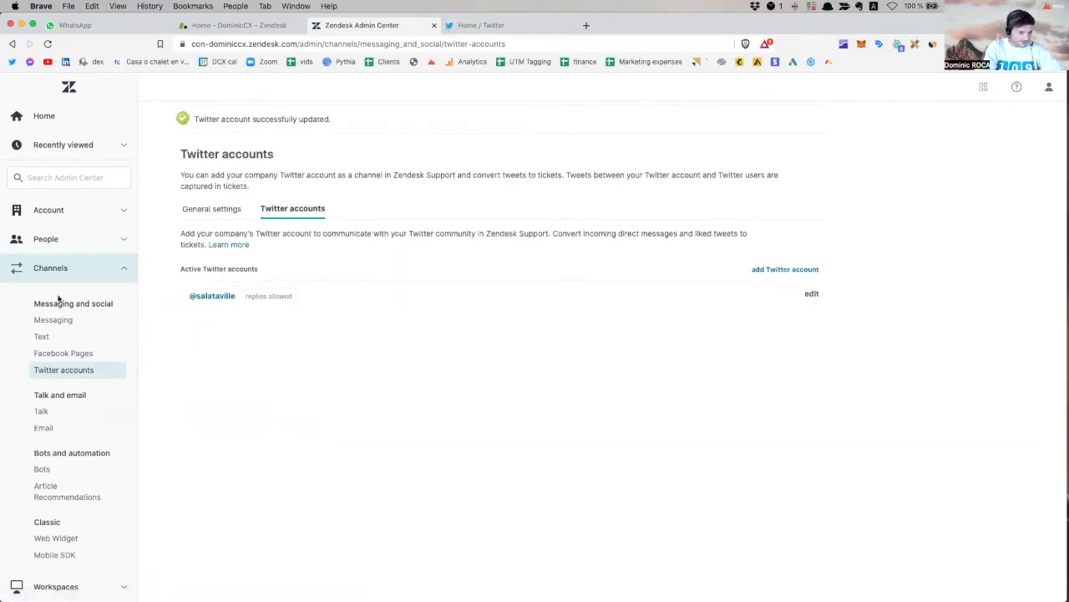
# Confirm the account is active under Twitter accounts, then open Twitter and dismiss the cookie notice.
pyautogui.click(63, 324)
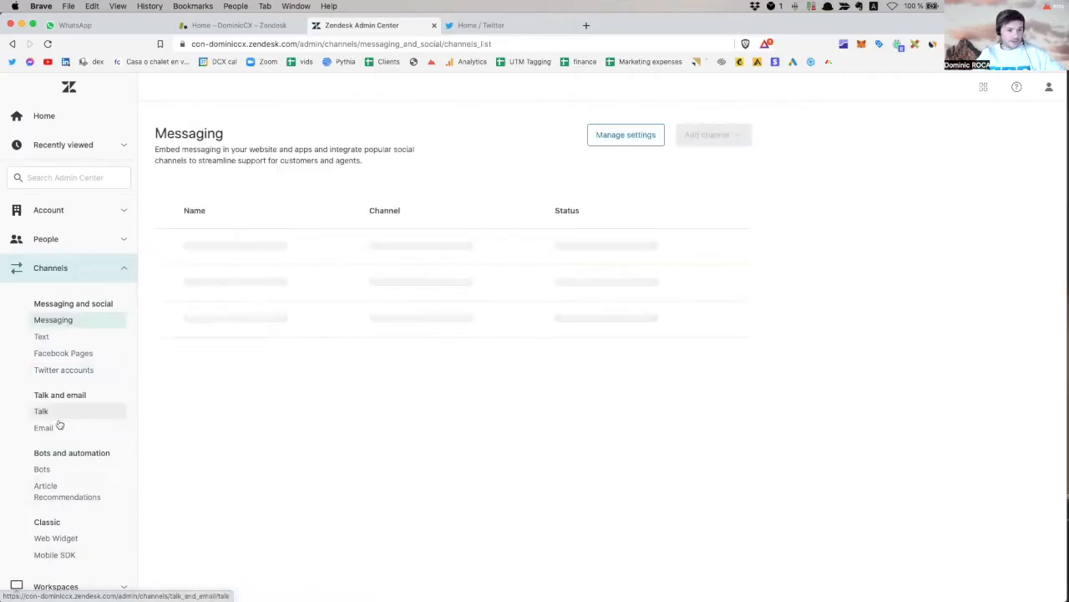
pyautogui.click(81, 372)
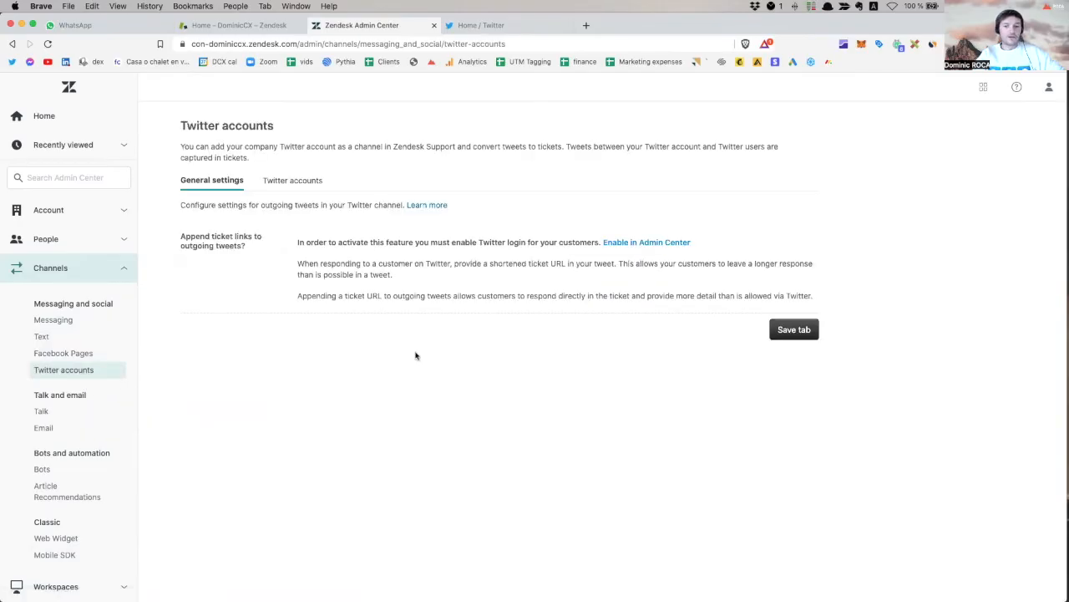
pyautogui.click(308, 181)
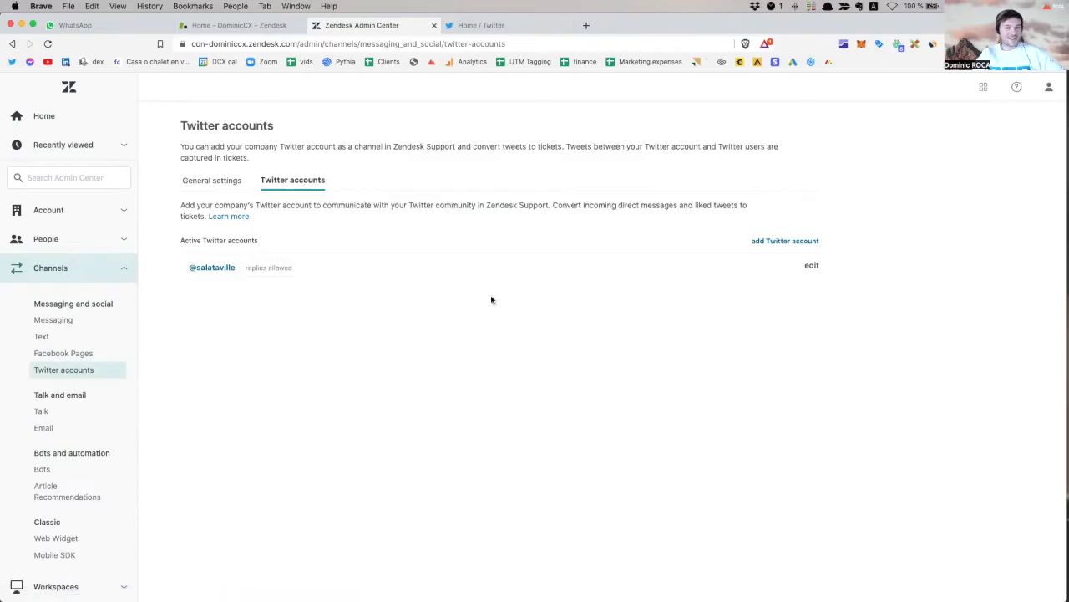
pyautogui.moveTo(417, 265)
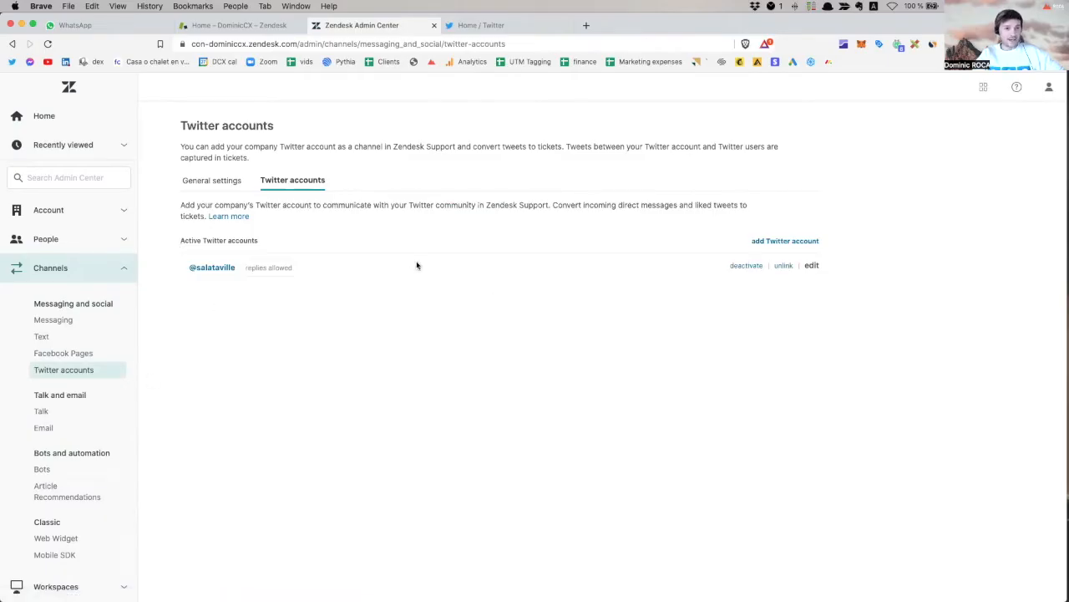
pyautogui.click(516, 25)
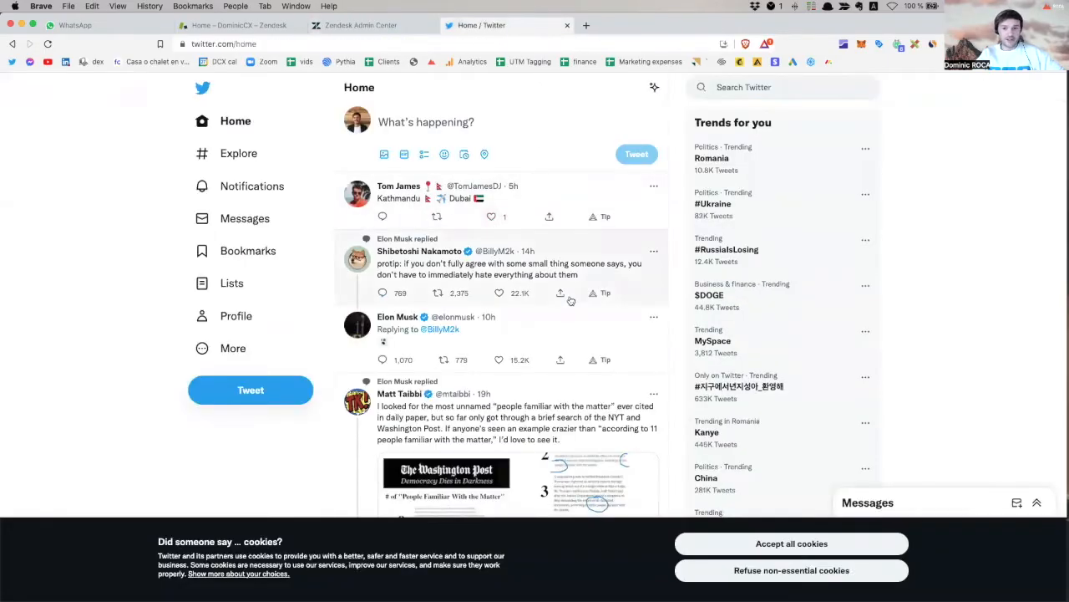
pyautogui.click(797, 536)
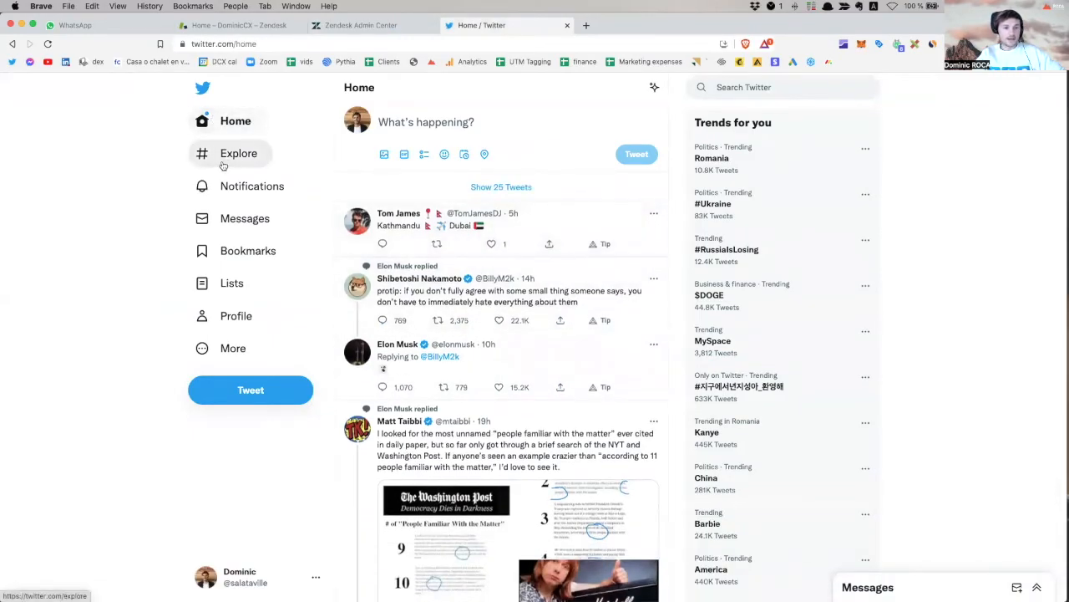
# Browse Twitter's Messages inbox and New message window, then go back to Zendesk Admin Center.
pyautogui.click(248, 221)
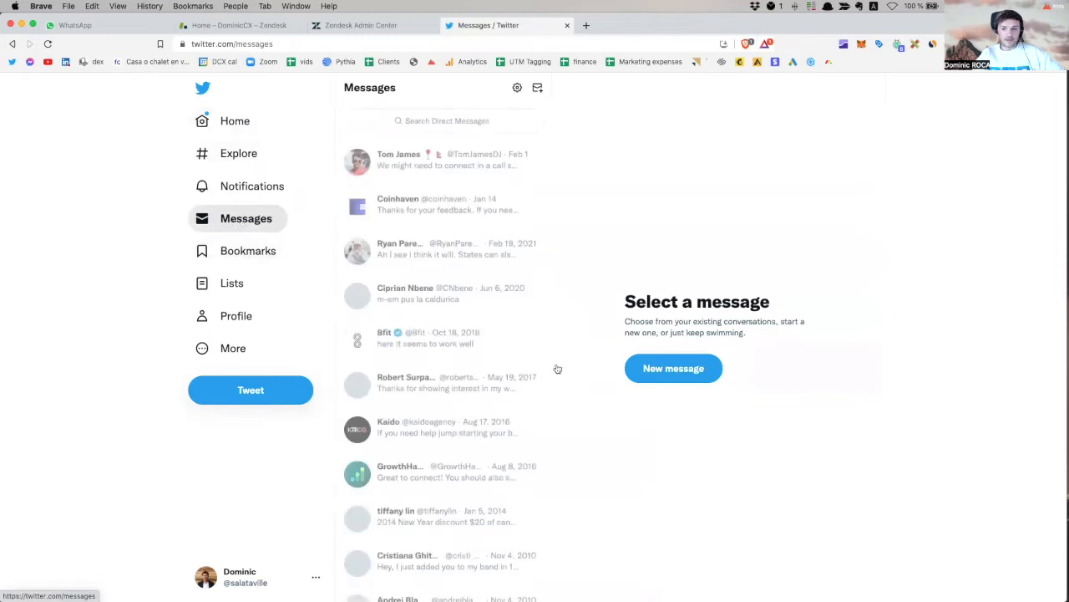
pyautogui.click(670, 368)
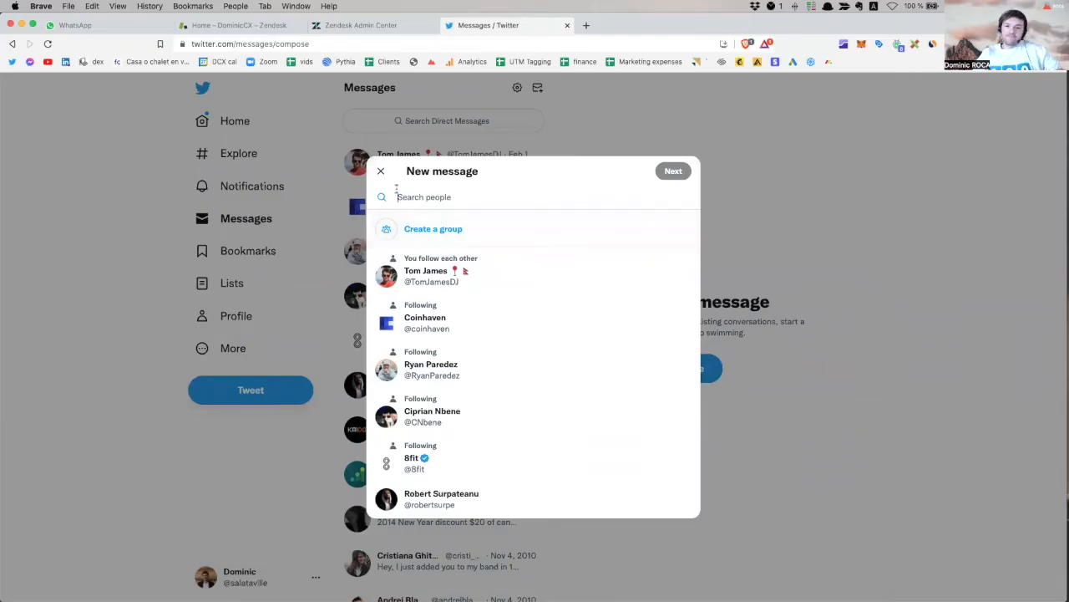
pyautogui.click(382, 170)
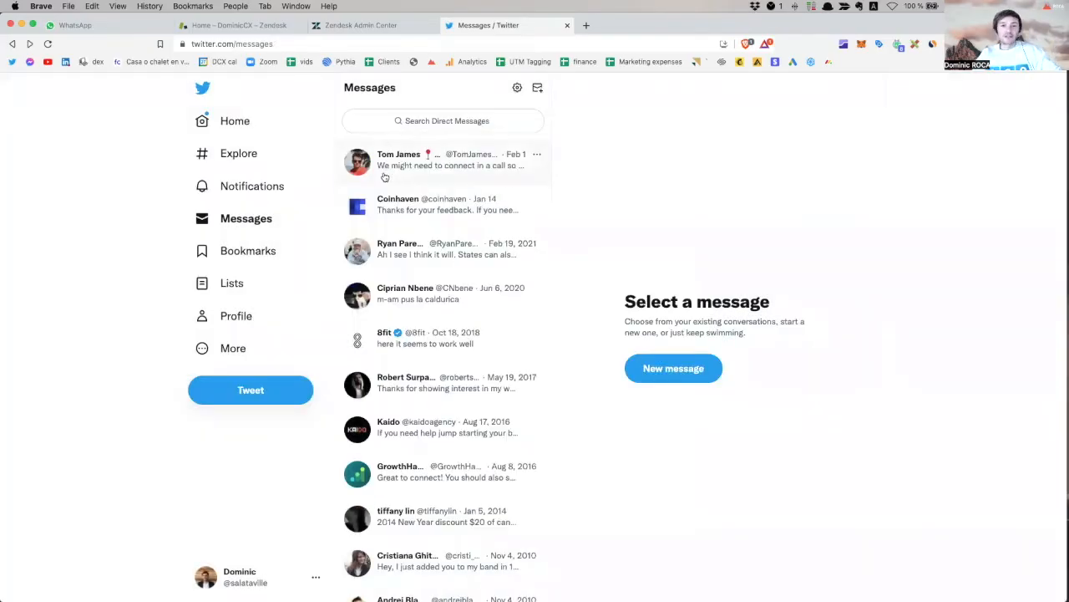
pyautogui.click(368, 26)
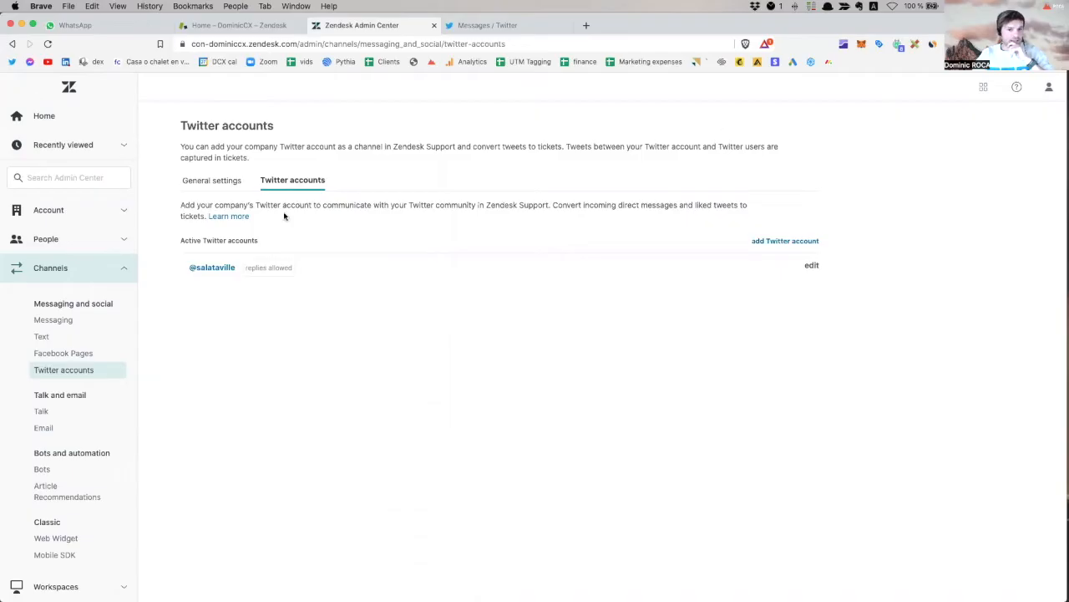
# Add a Twitter Direct Message channel from Messaging, signing in with Twitter and authorizing the app.
pyautogui.click(60, 325)
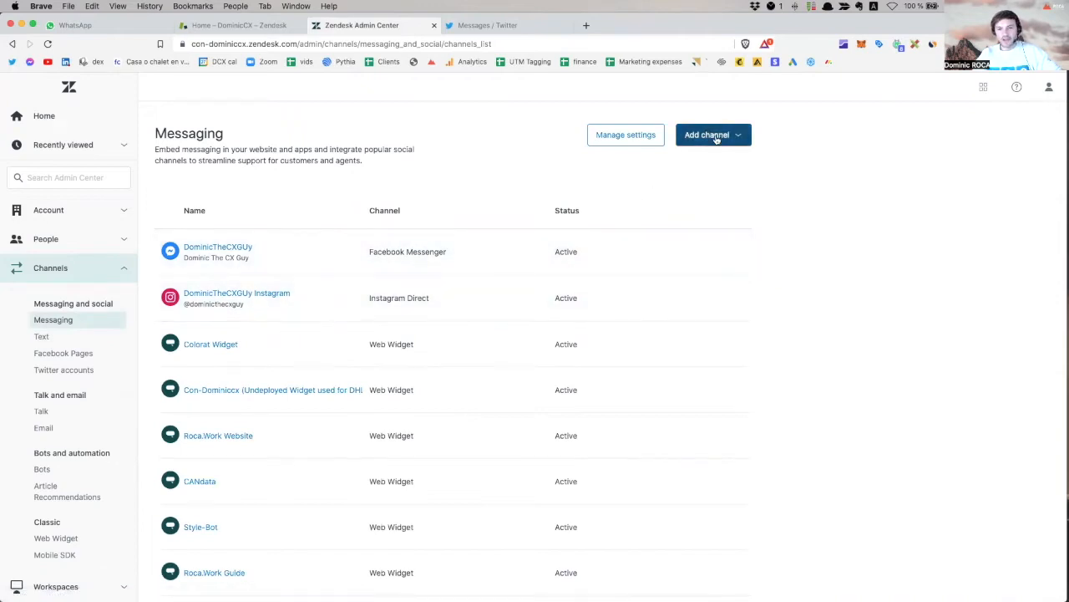
pyautogui.click(716, 137)
pyautogui.click(747, 326)
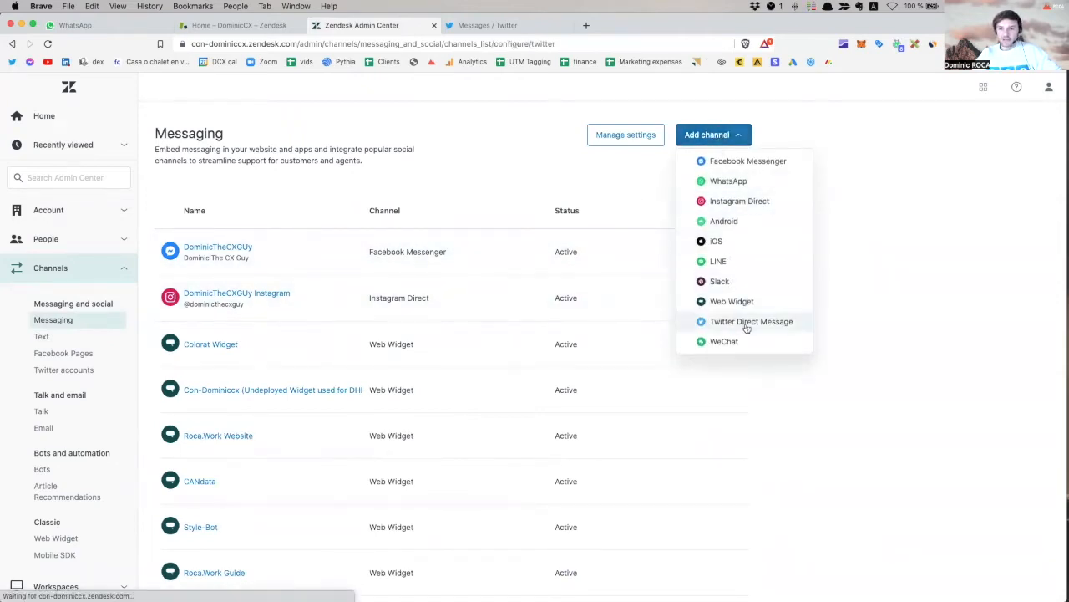
pyautogui.click(237, 301)
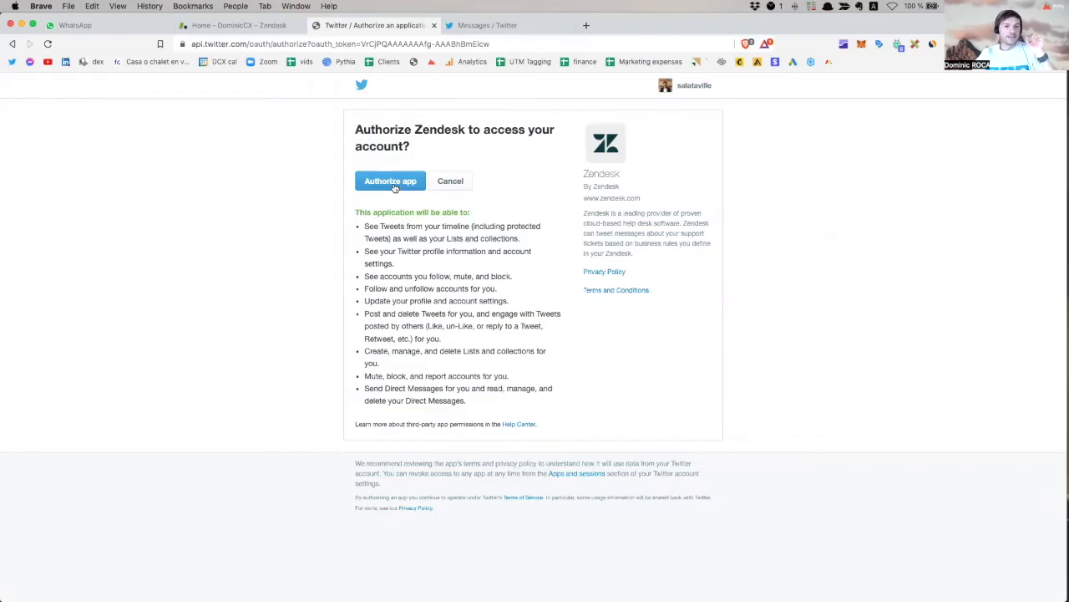
pyautogui.click(390, 181)
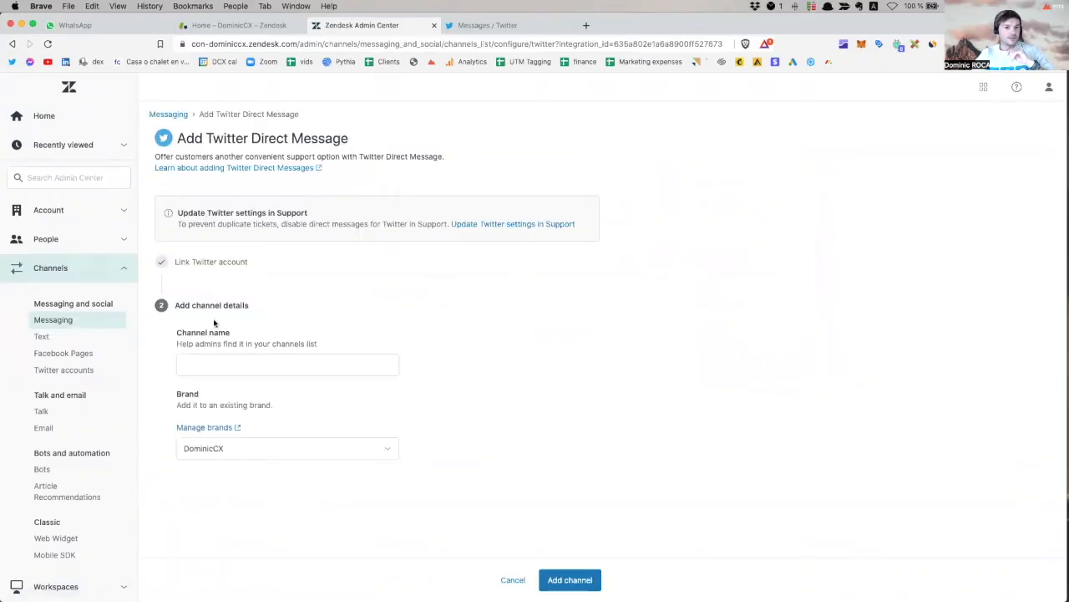
# Create the Twitter Direct Message channel 'Salataville' under the MoDal brand and check its Auto-responder tab.
pyautogui.click(210, 360)
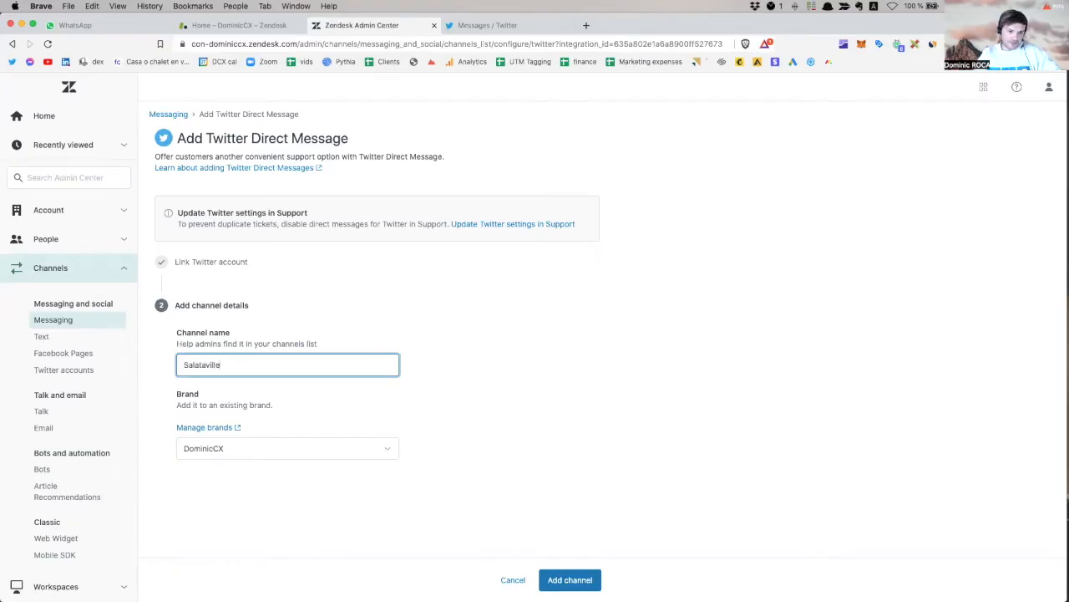
pyautogui.click(246, 449)
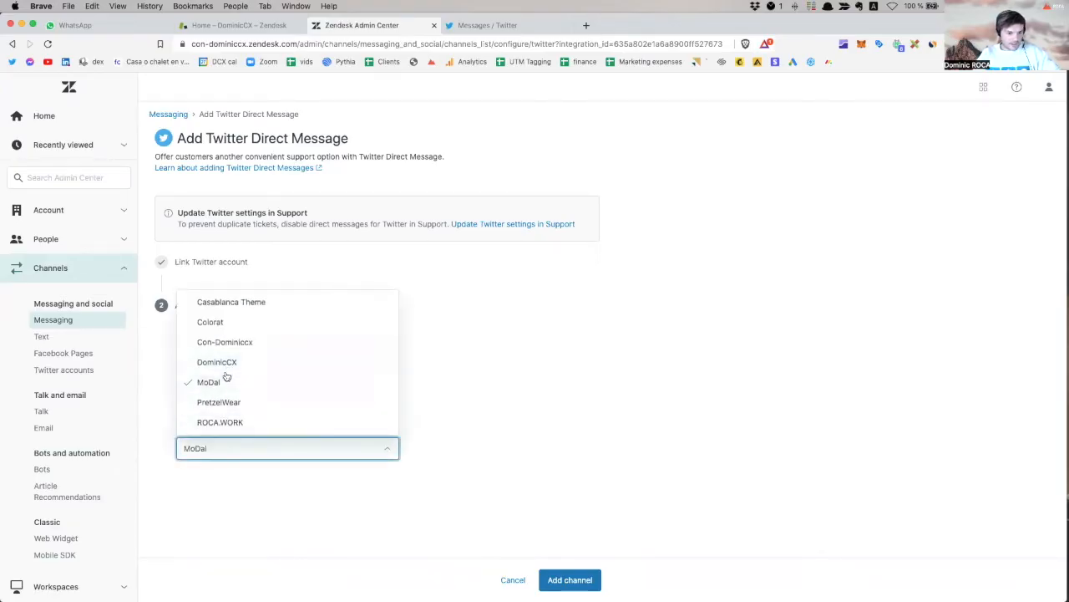
pyautogui.click(224, 382)
pyautogui.click(569, 576)
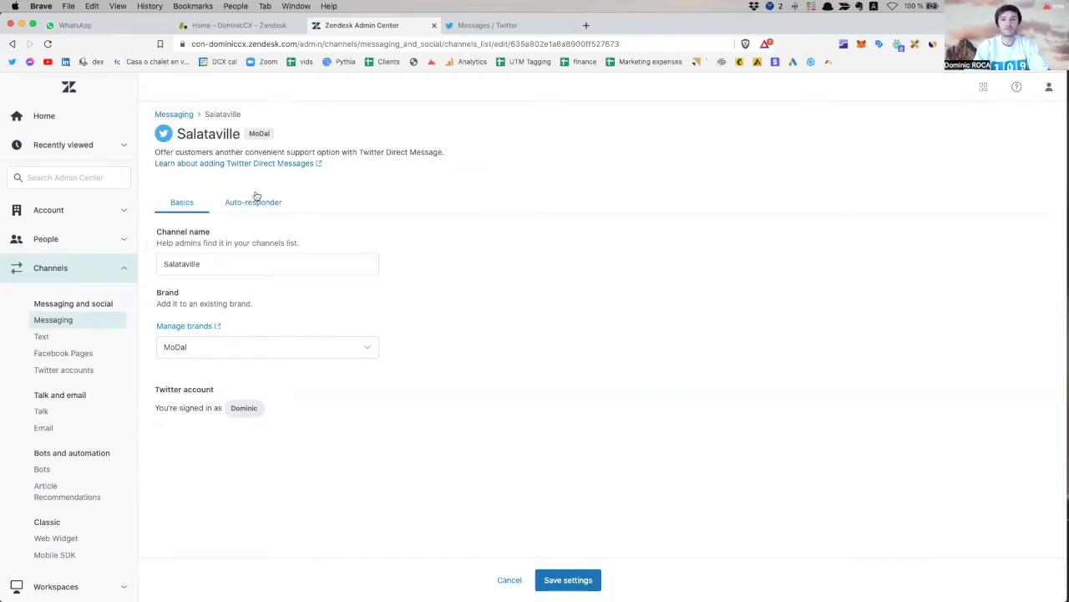
pyautogui.click(249, 201)
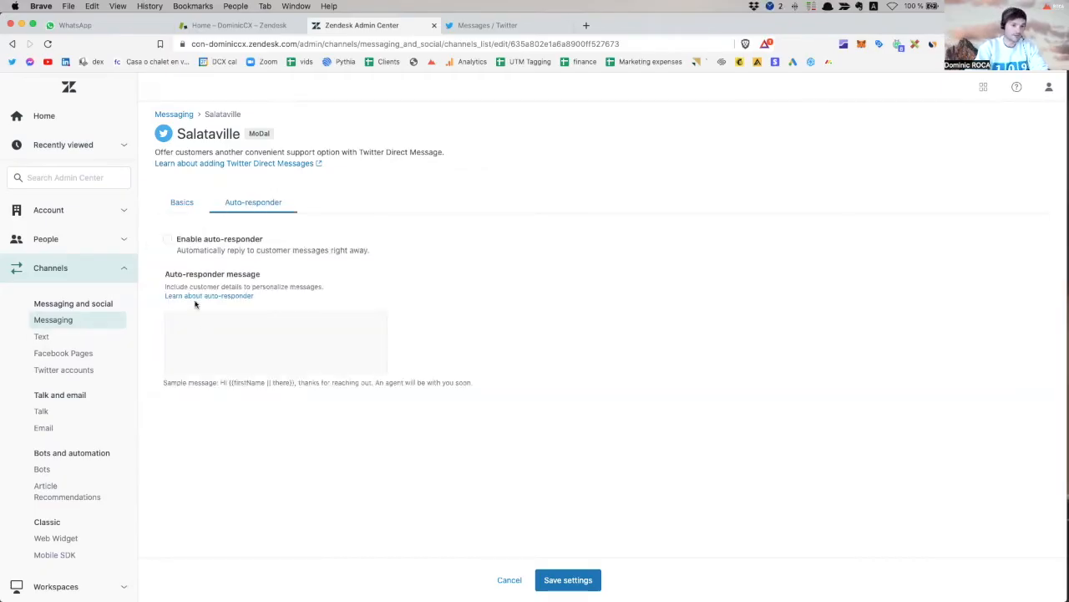
pyautogui.click(188, 201)
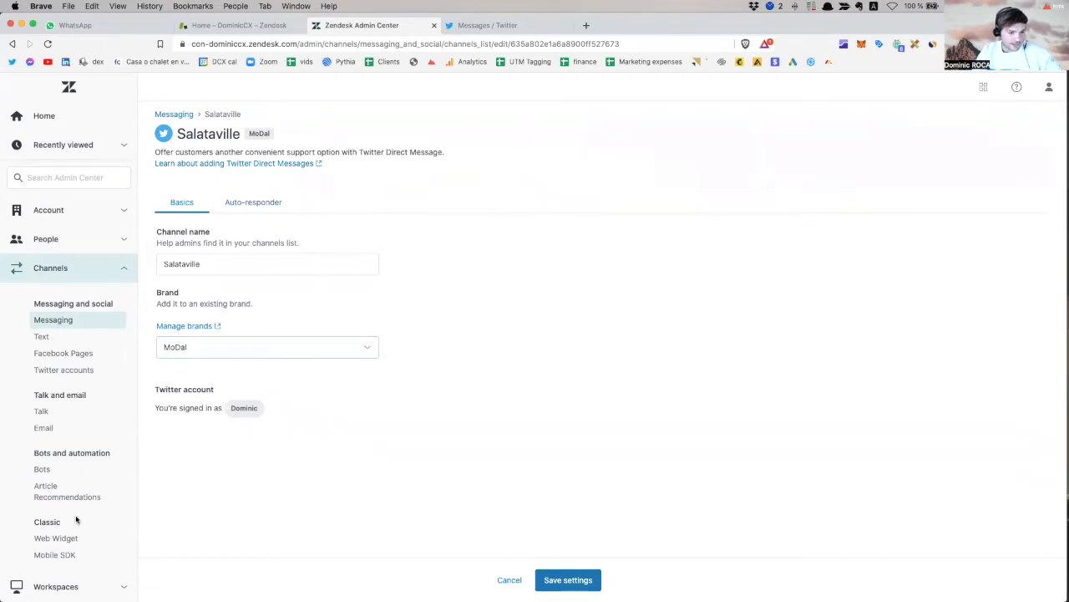
pyautogui.click(46, 470)
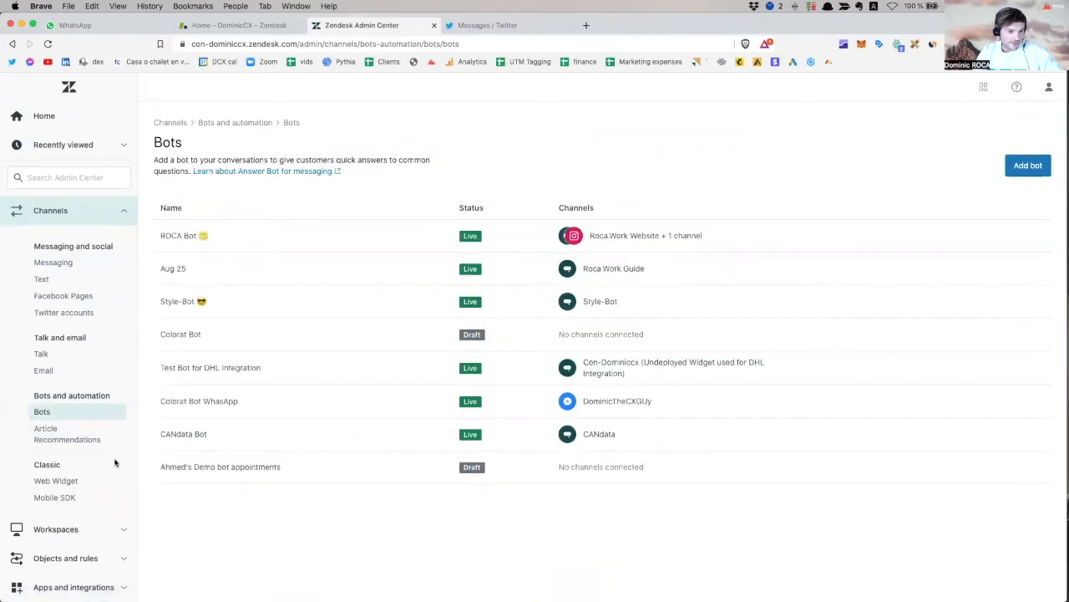
# Switch Colorat Bot's brand to MoDal and return to the bots list.
pyautogui.scroll(1, 126, 484)
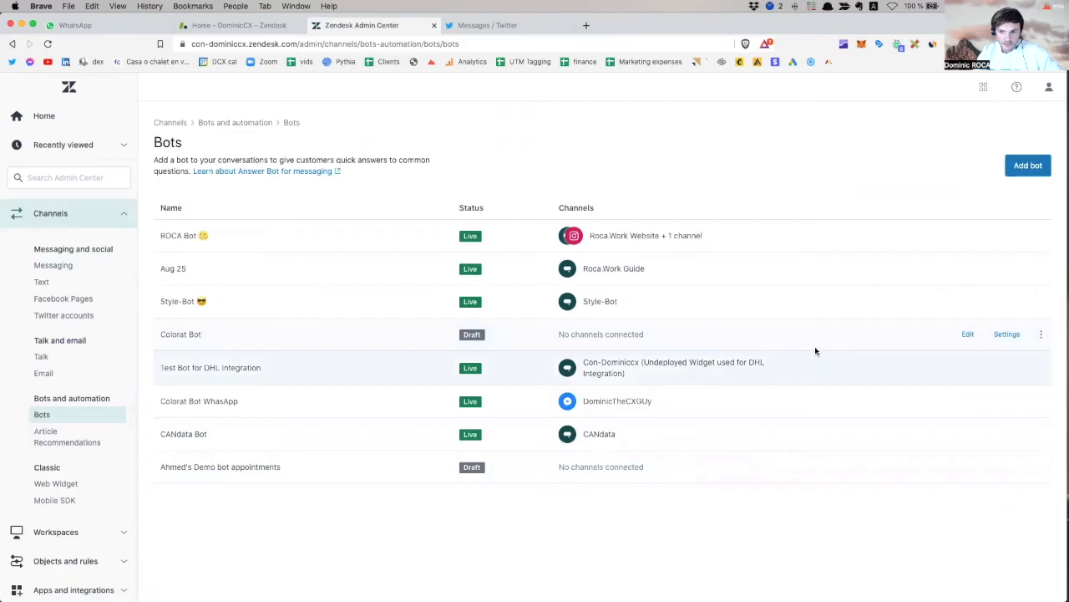
pyautogui.click(1011, 337)
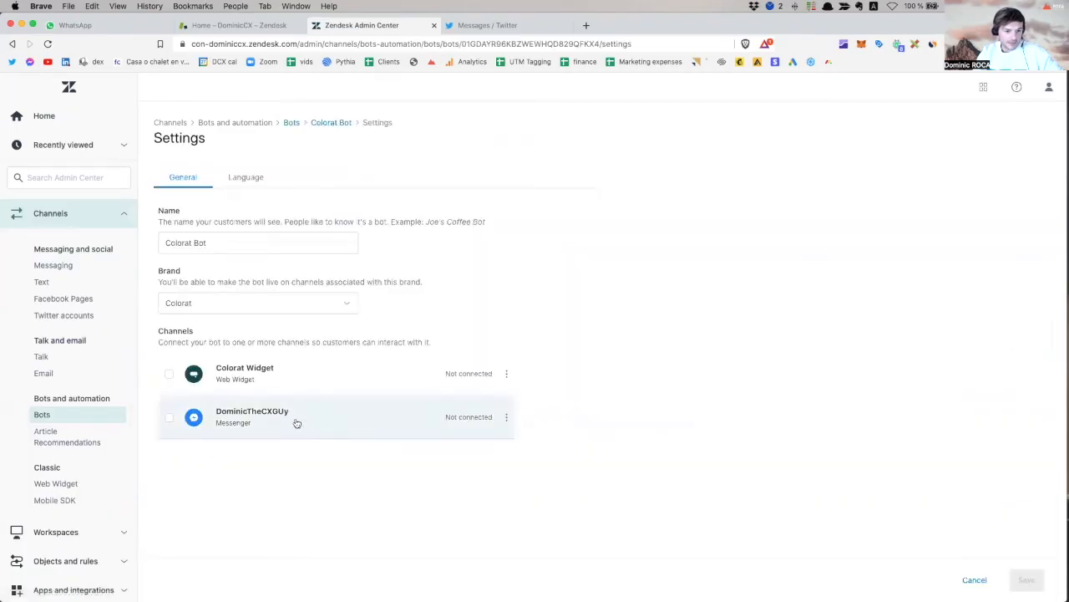
pyautogui.click(224, 305)
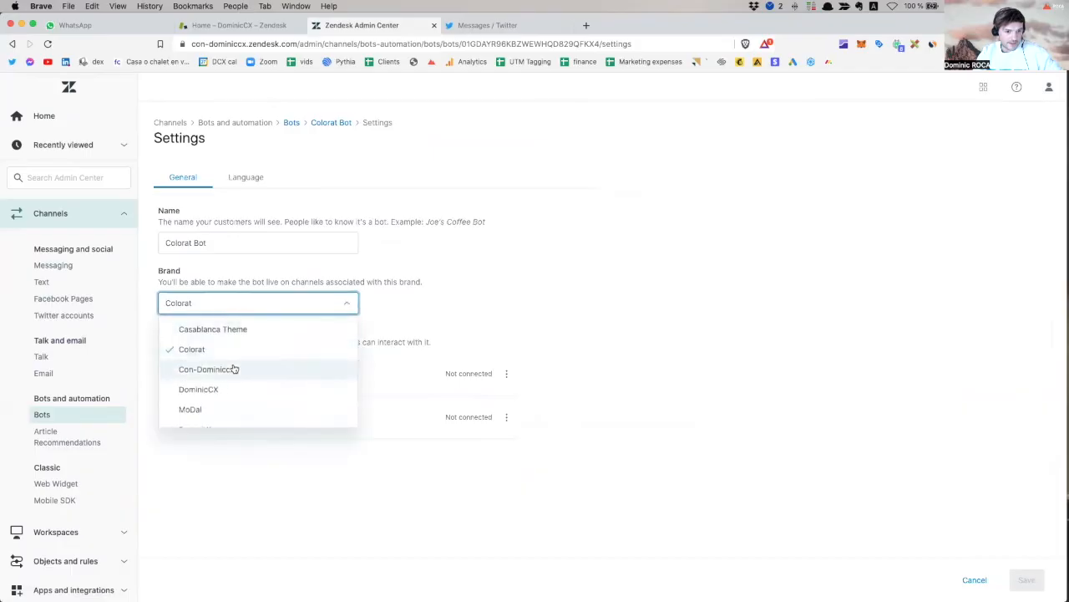
pyautogui.scroll(-1, 200, 376)
pyautogui.click(197, 376)
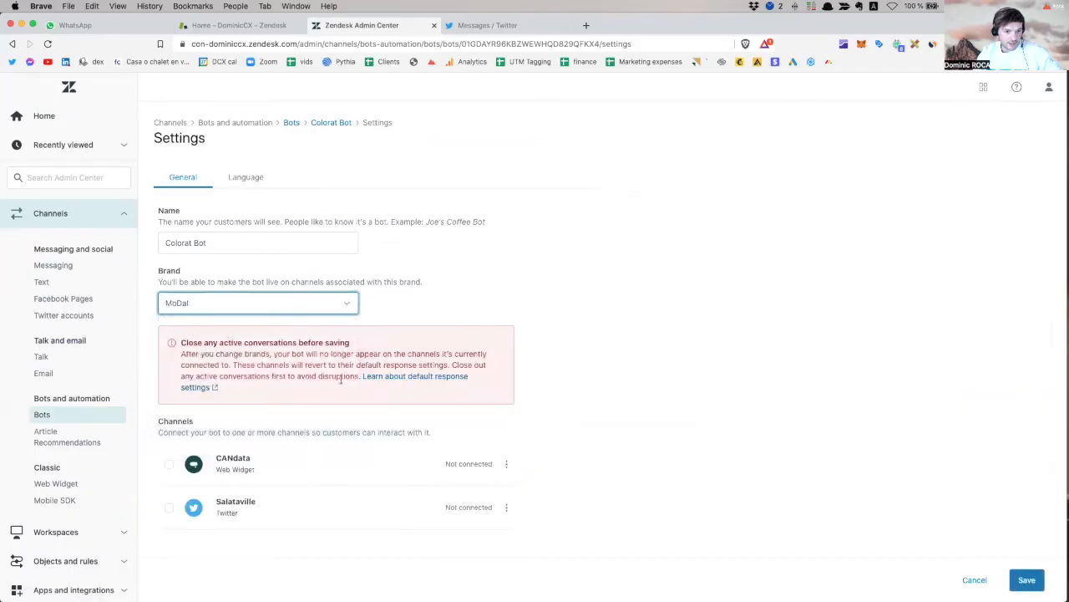
pyautogui.click(58, 416)
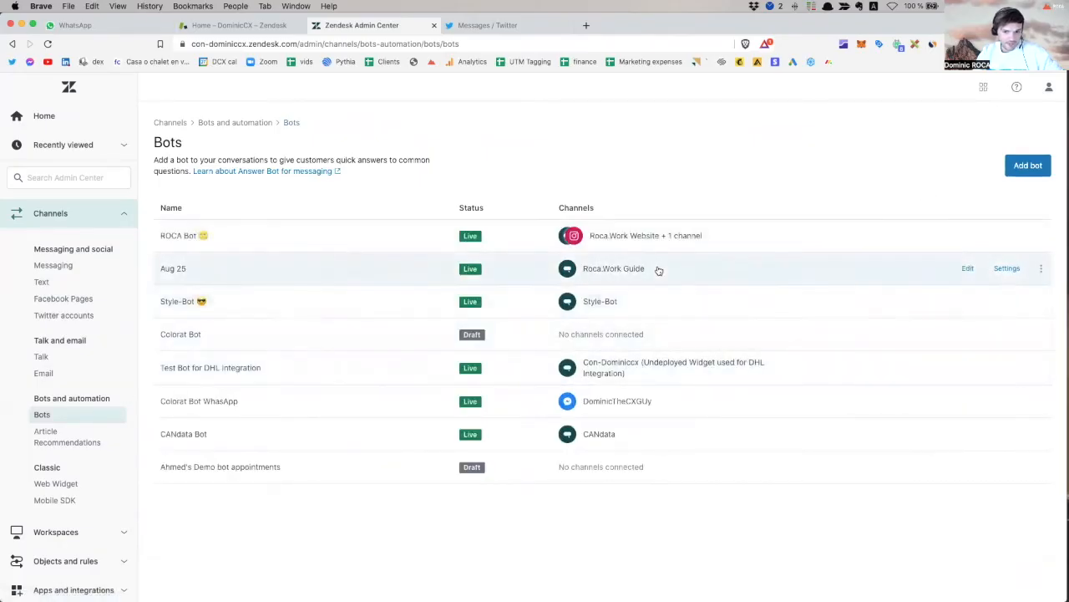
# Review Style-Bot's answers and settings pages.
pyautogui.click(625, 301)
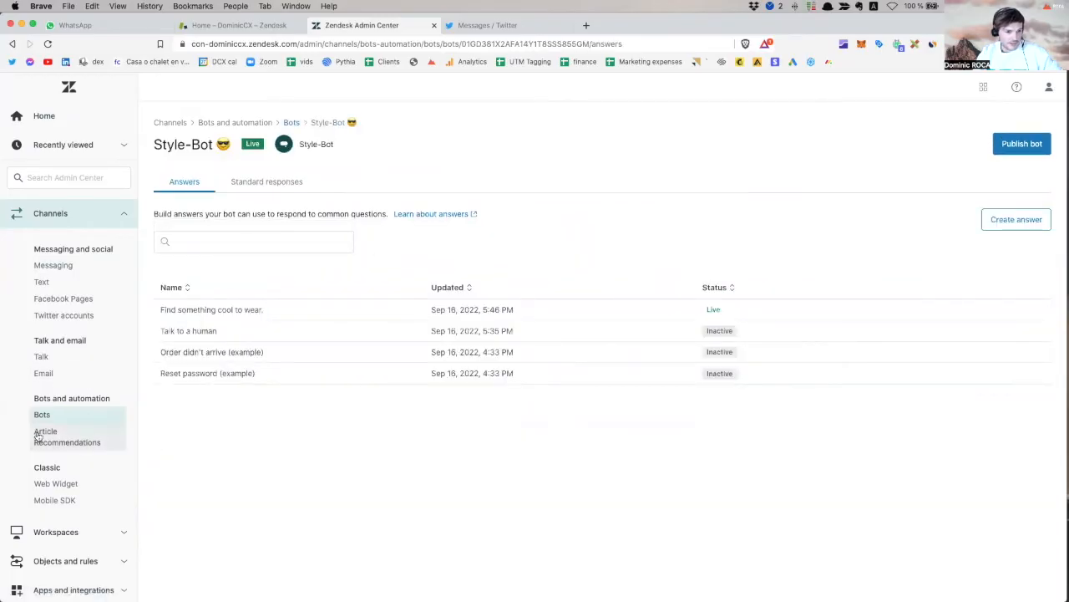
pyautogui.click(42, 414)
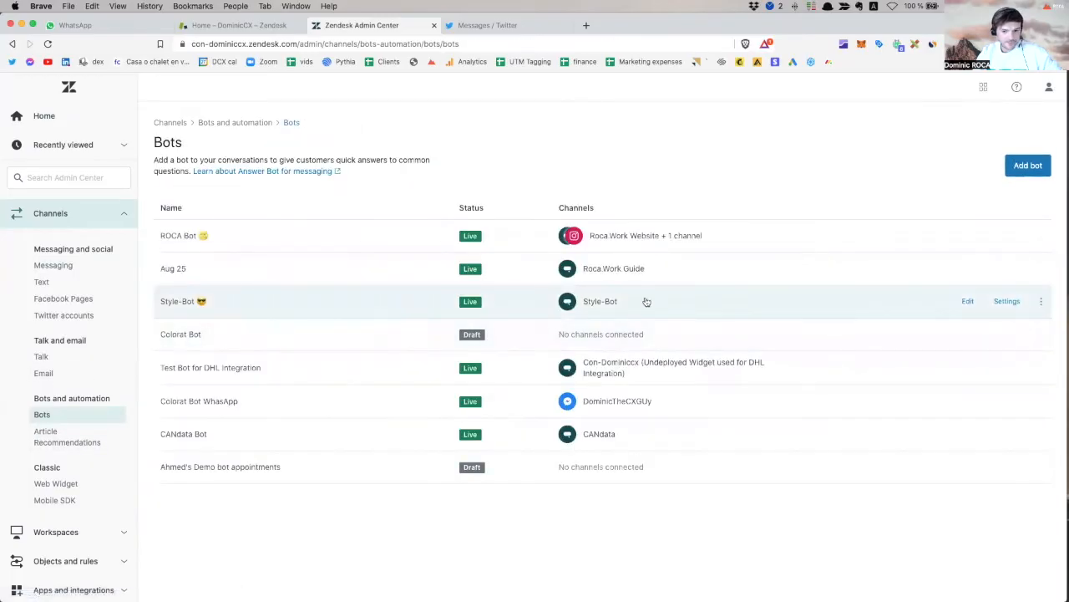
pyautogui.click(1007, 302)
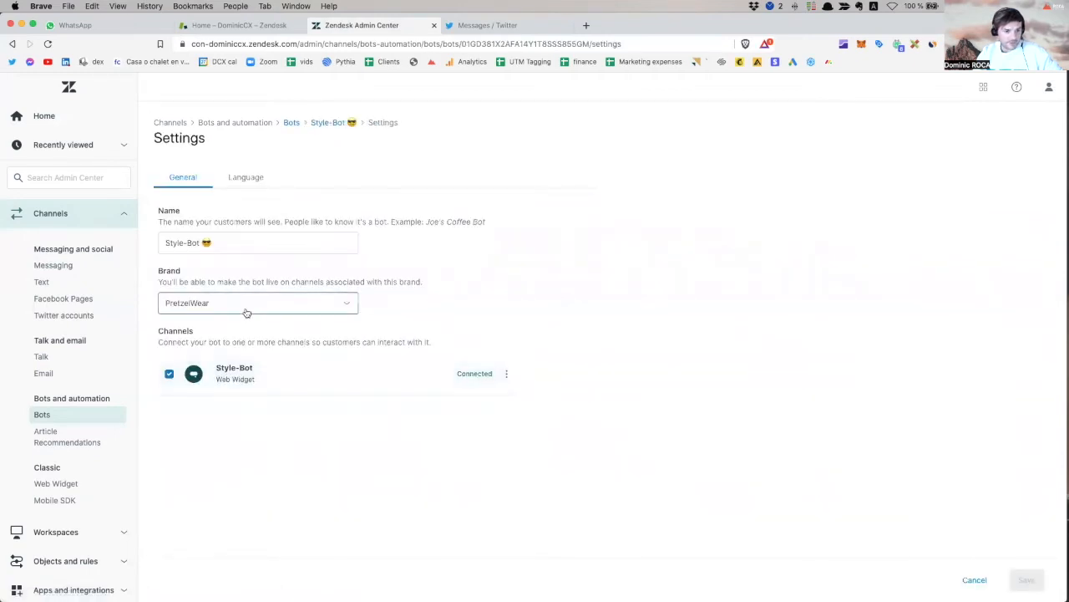
pyautogui.click(48, 414)
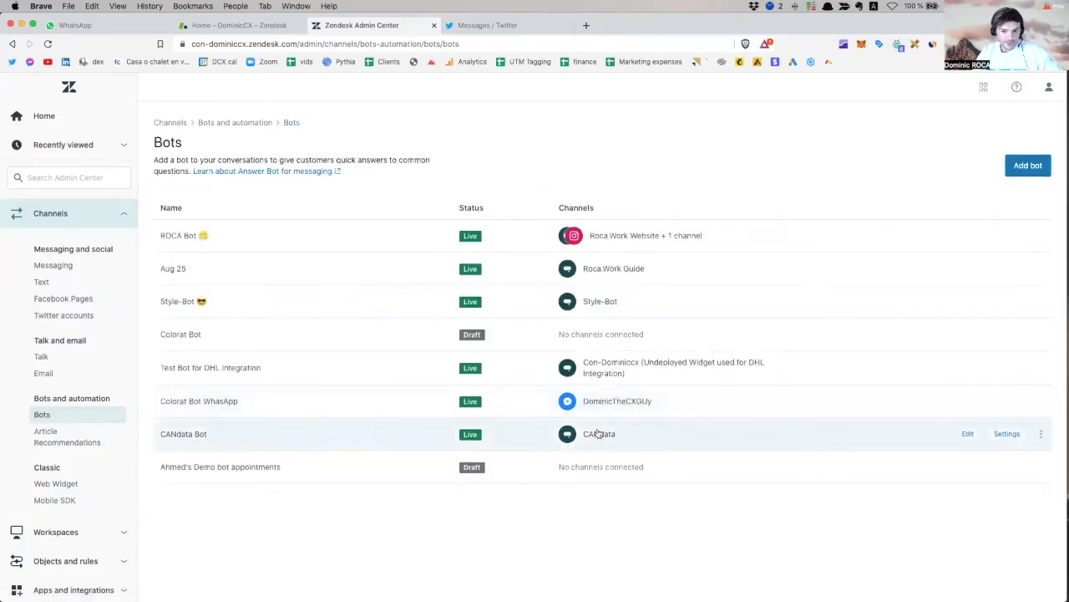
# Add the Salataville Twitter channel to CANdata Bot's settings and save, so it runs on two channels.
pyautogui.click(1006, 434)
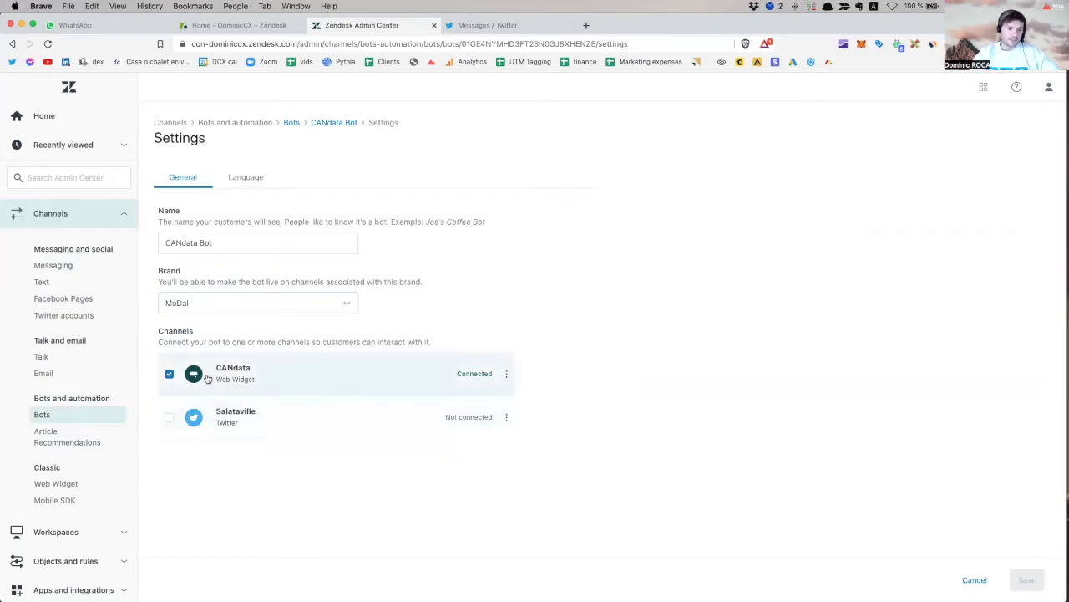
pyautogui.click(173, 418)
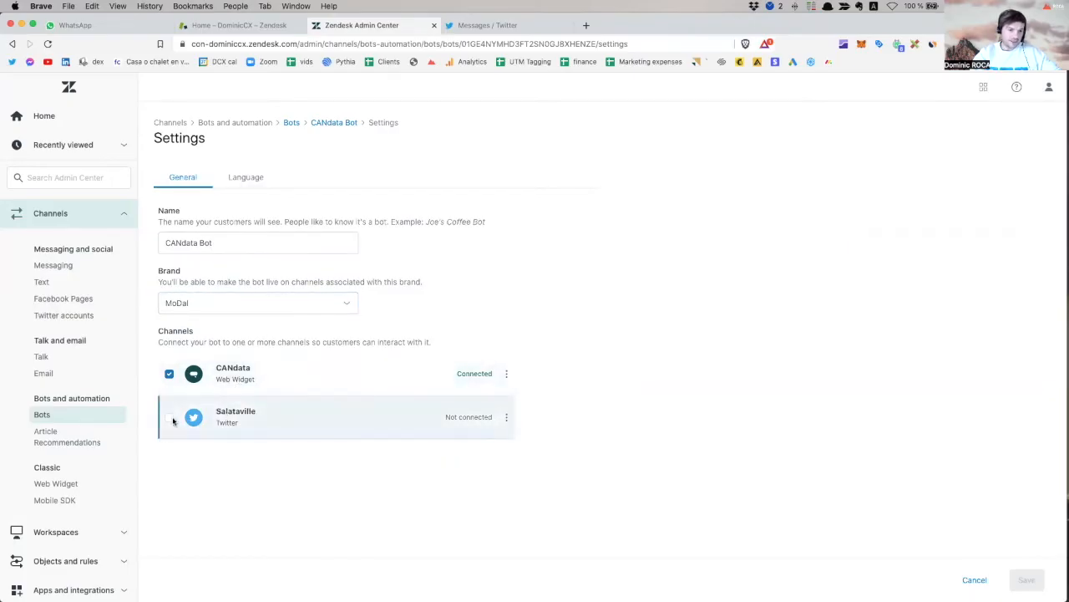
pyautogui.click(172, 420)
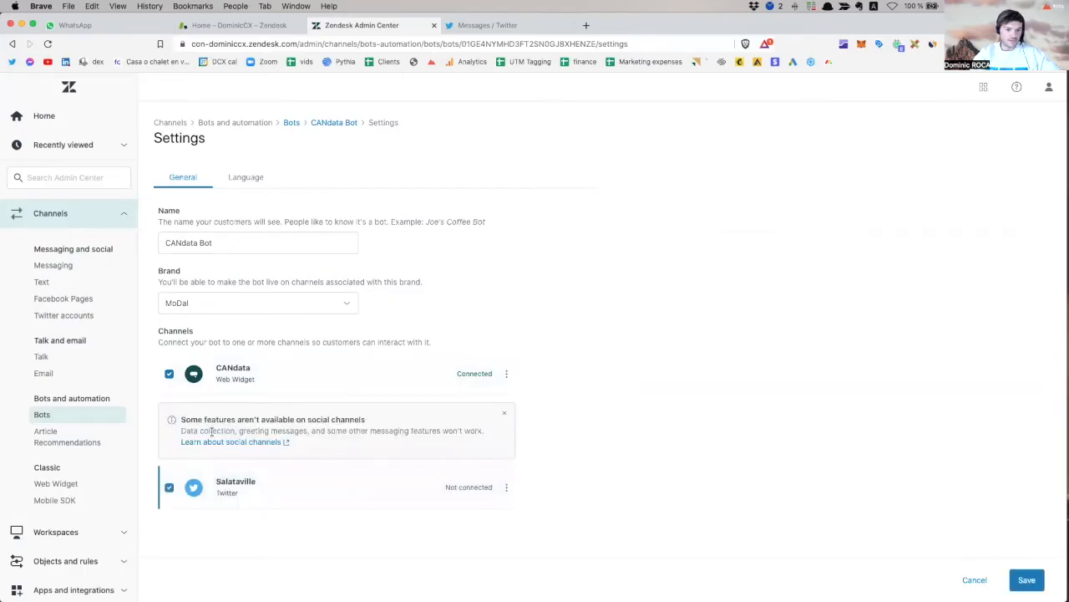
pyautogui.click(1026, 579)
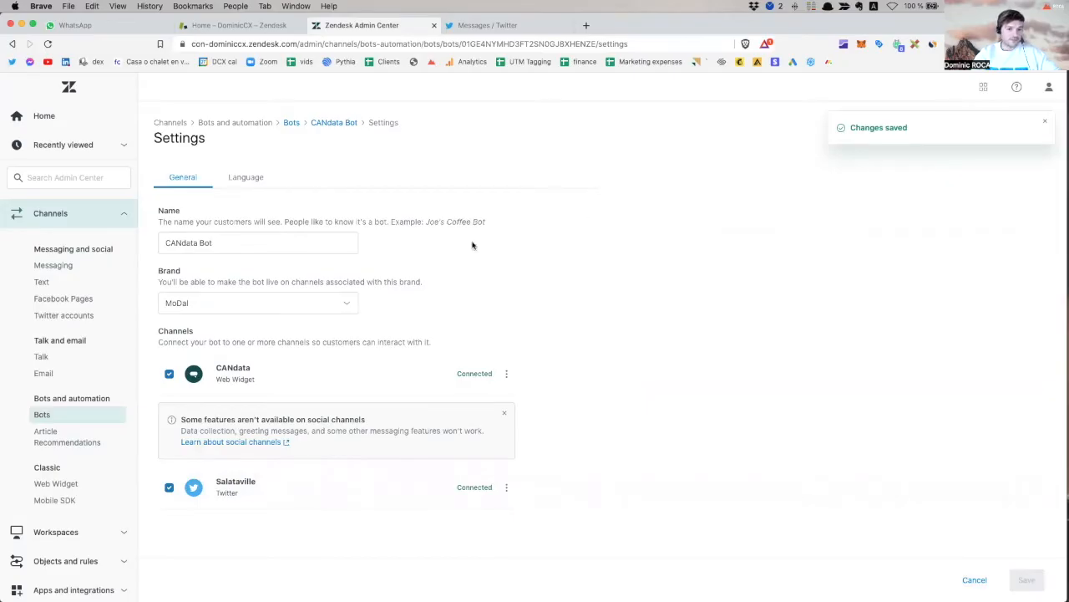
pyautogui.scroll(1, 46, 416)
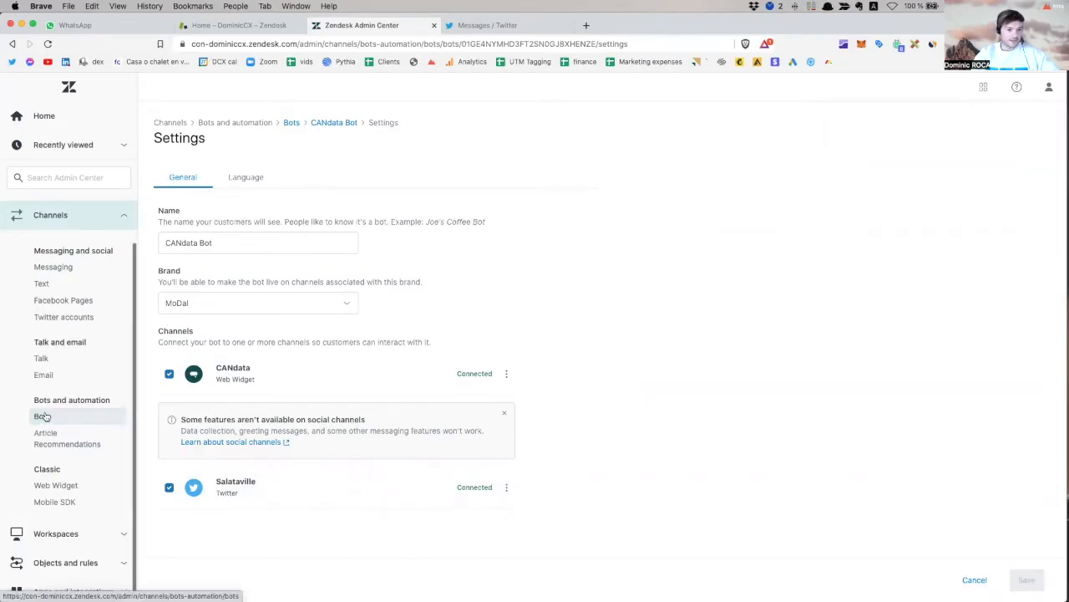
pyautogui.click(44, 416)
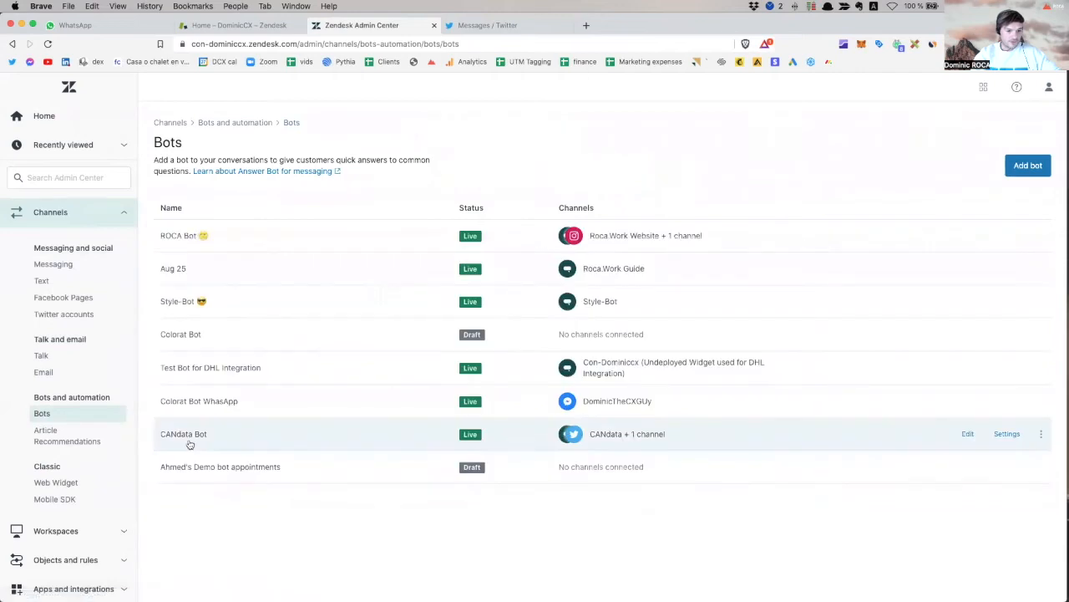
# Open CANdata Bot's Answers list and collapse the Channels section of the navigation.
pyautogui.click(173, 435)
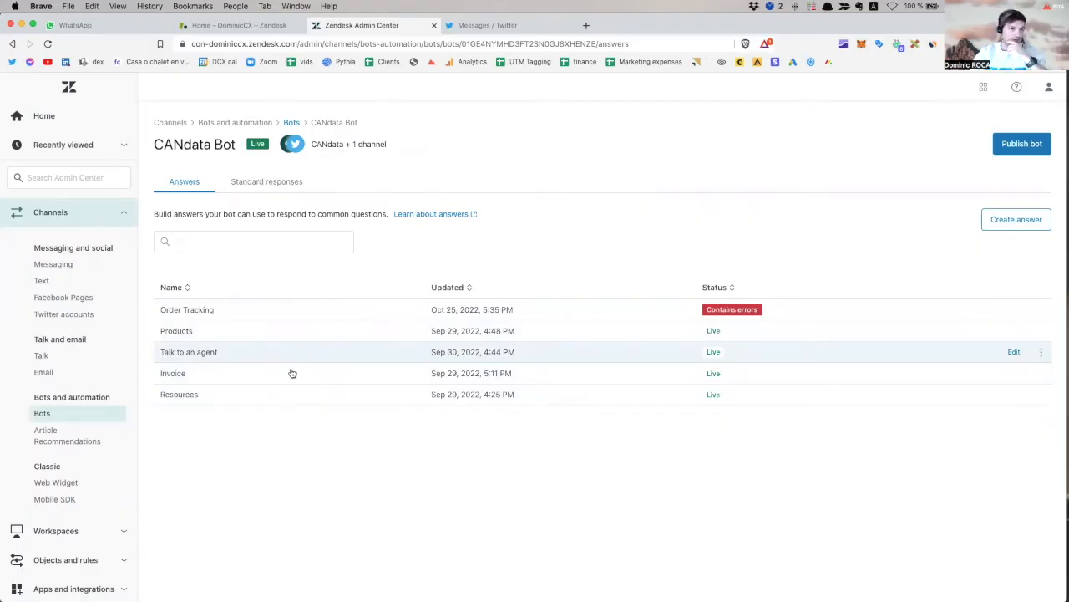
pyautogui.scroll(-1, 75, 221)
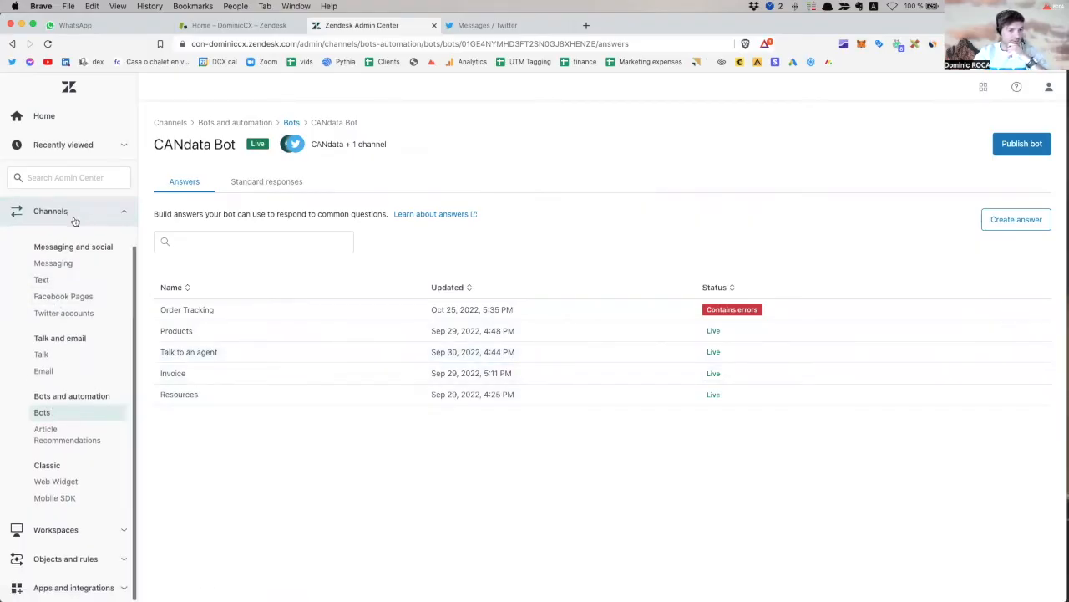
pyautogui.click(75, 221)
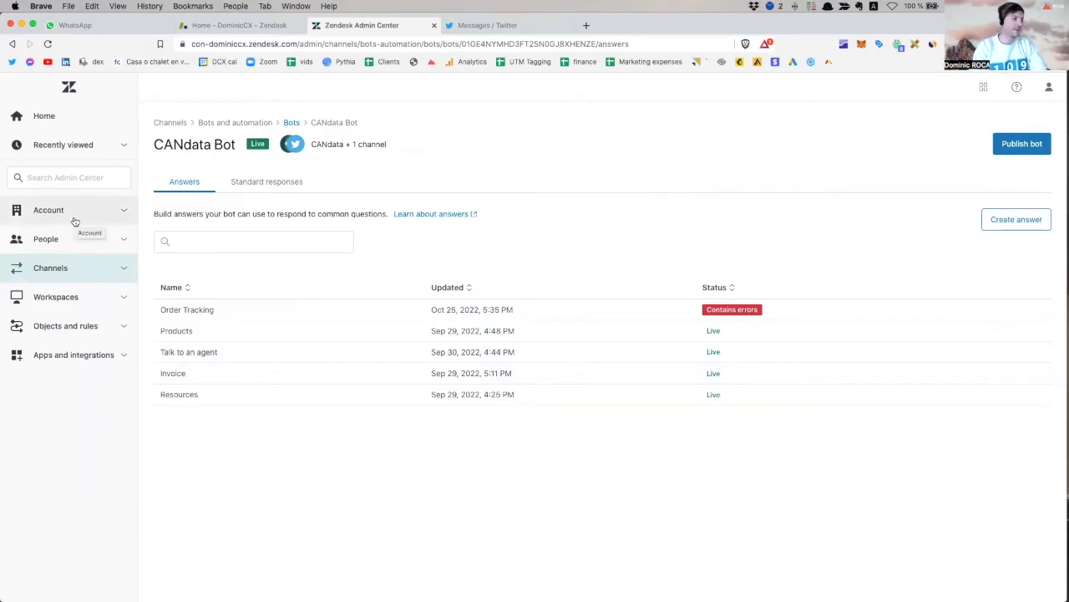
pyautogui.click(261, 247)
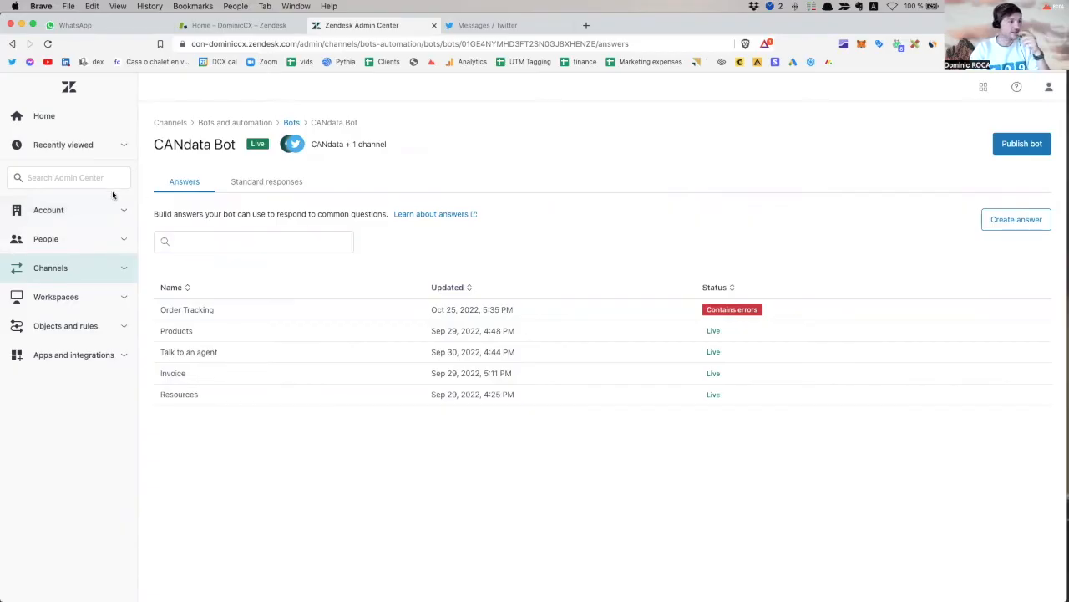
pyautogui.click(73, 177)
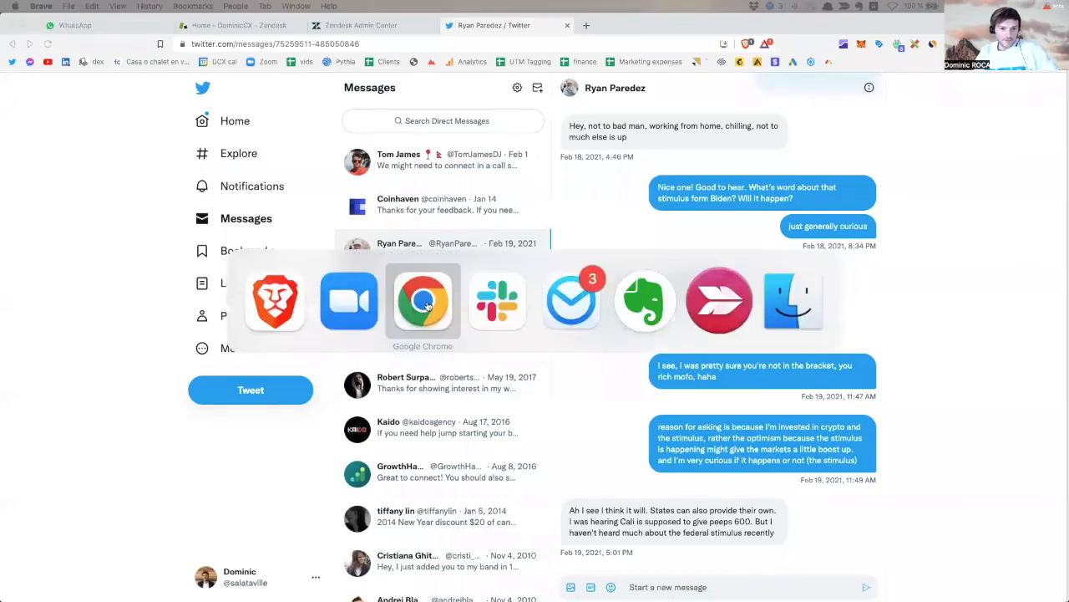
# In the Twitter browser, search for 'salataville' and open that account's profile.
pyautogui.press('super+Tab')
pyautogui.press('super+Tab')
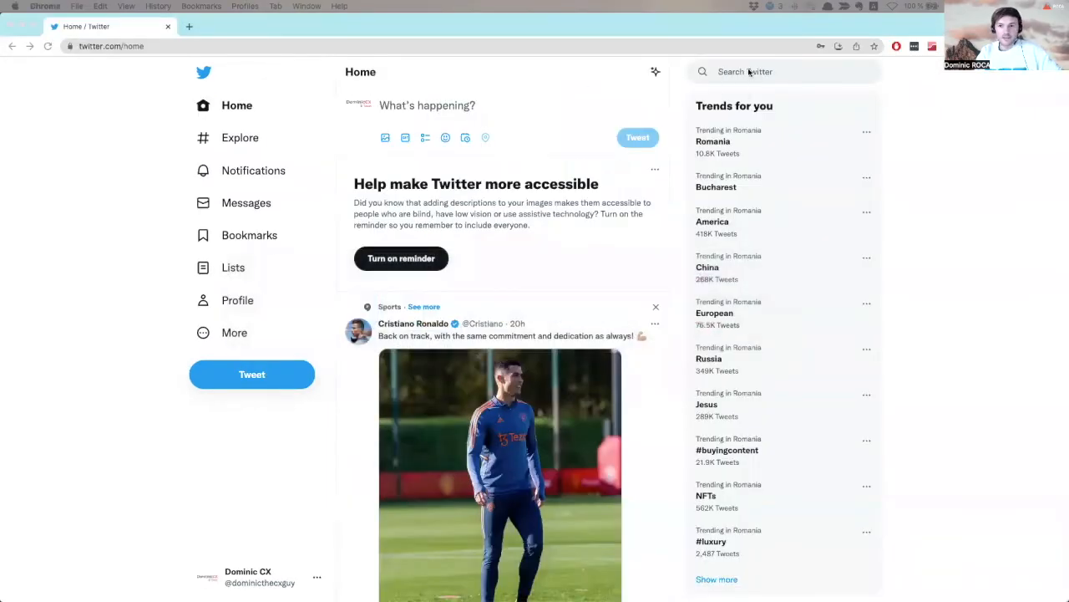
pyautogui.click(768, 72)
pyautogui.write('salataville')
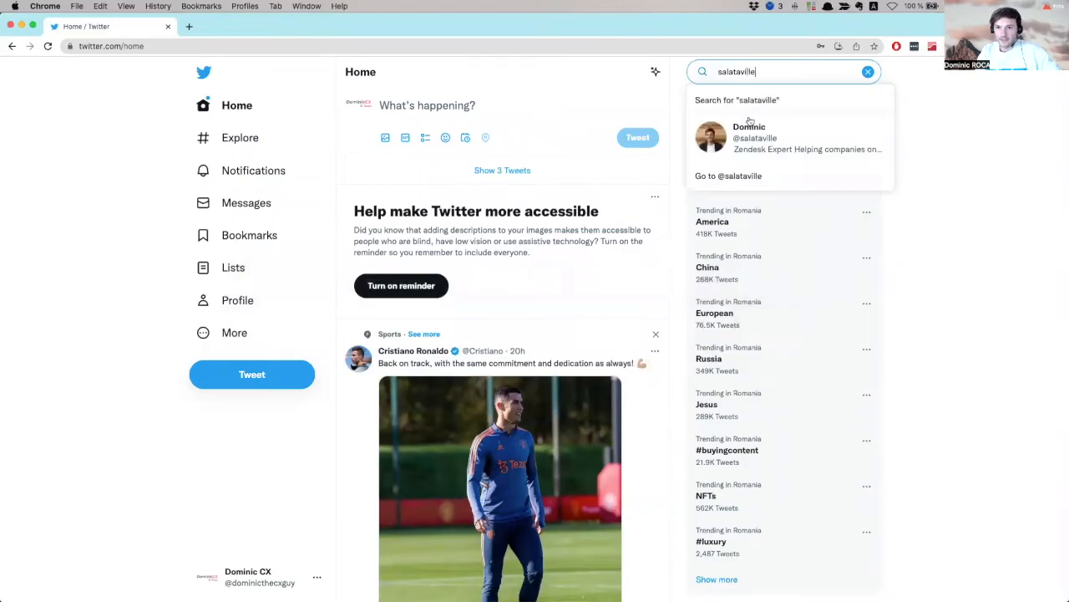
pyautogui.click(748, 133)
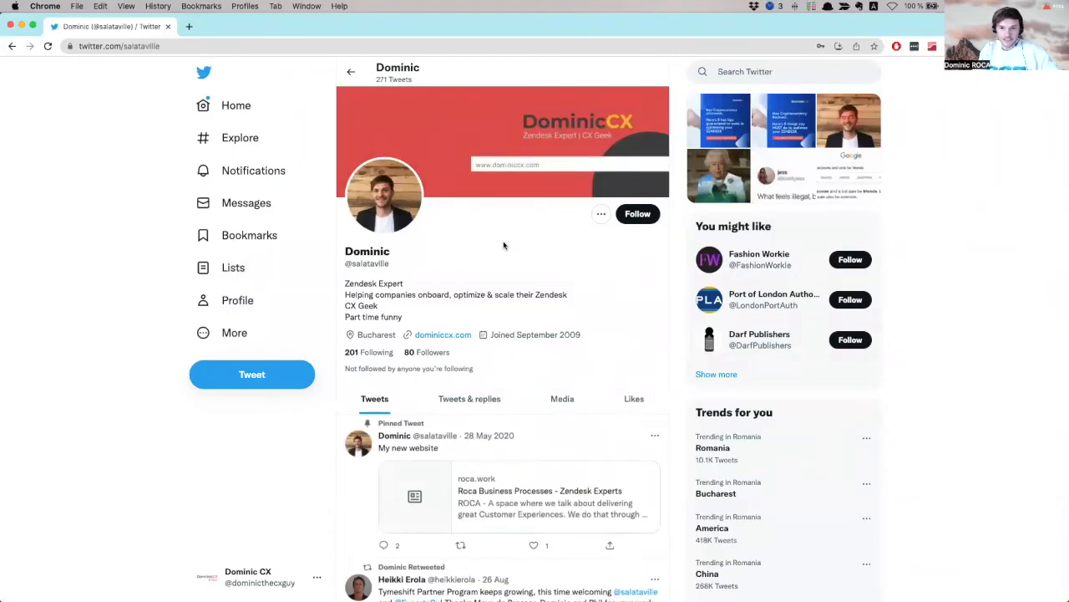
# Follow the Salataville profile and look over its bio and pinned tweet.
pyautogui.click(602, 214)
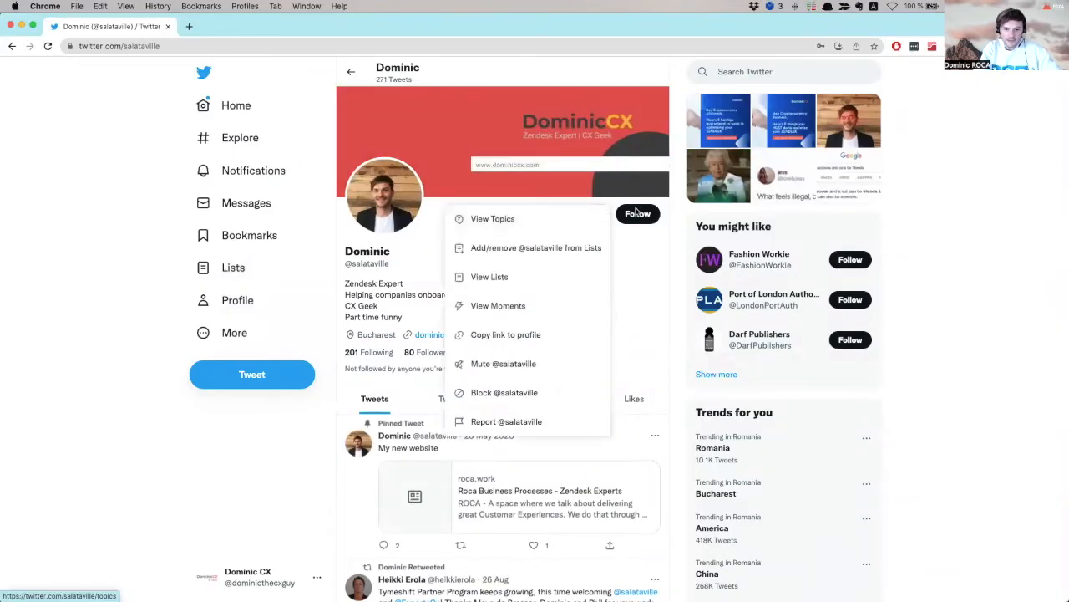
pyautogui.click(637, 213)
pyautogui.click(637, 213)
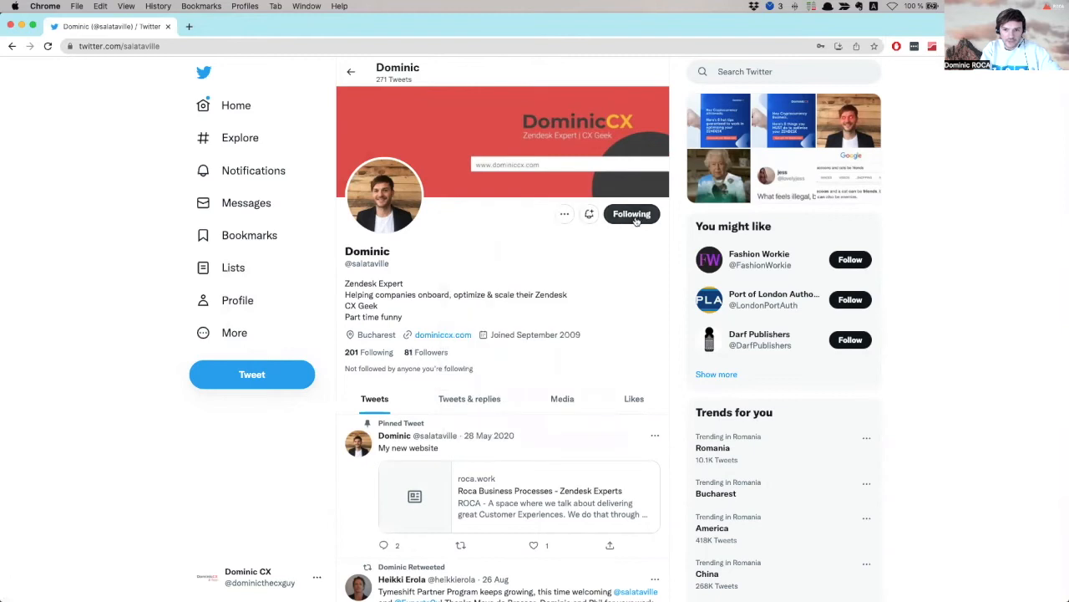
pyautogui.click(565, 214)
pyautogui.scroll(-1, 537, 362)
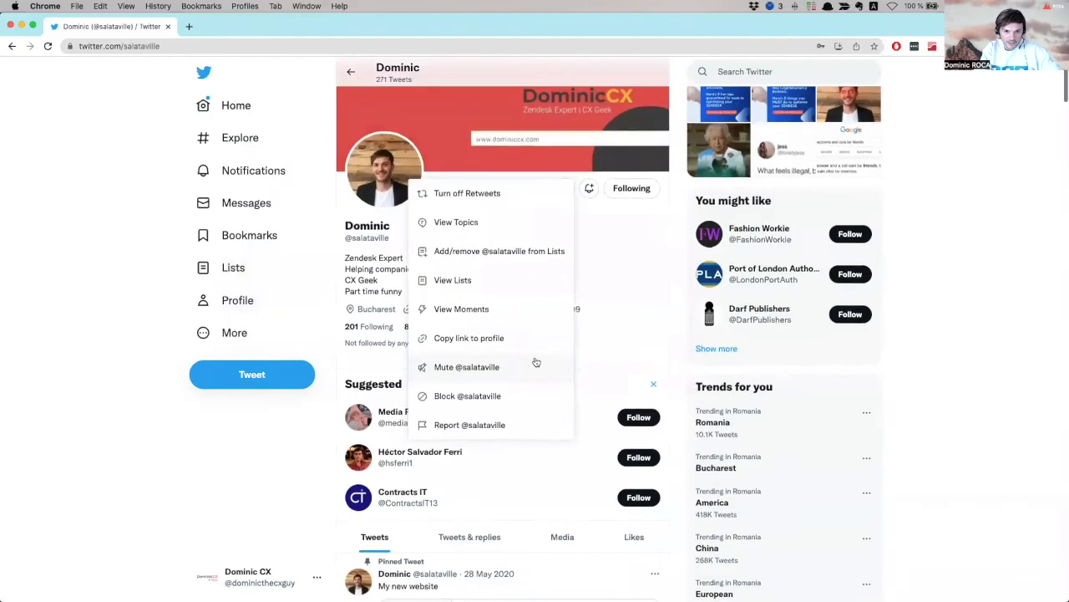
pyautogui.click(230, 495)
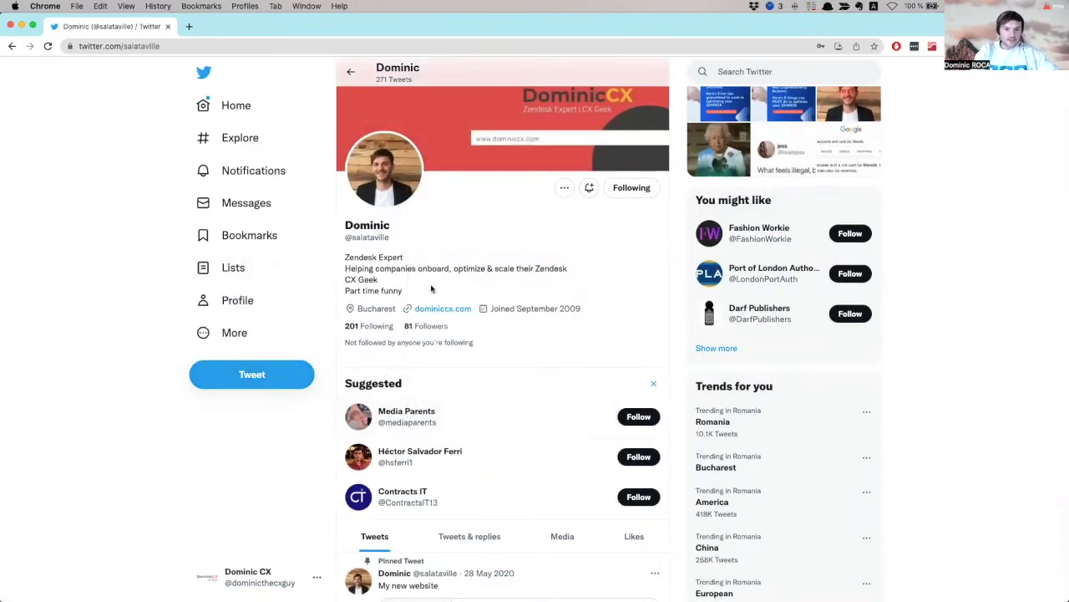
pyautogui.scroll(-2, 427, 351)
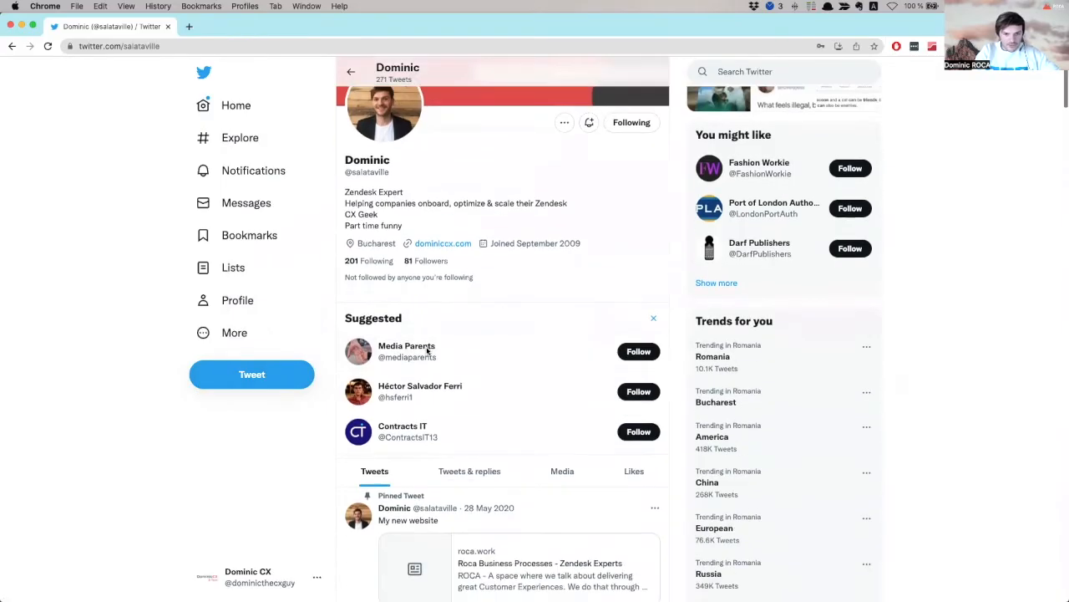
pyautogui.scroll(-2, 468, 347)
pyautogui.scroll(5, 460, 372)
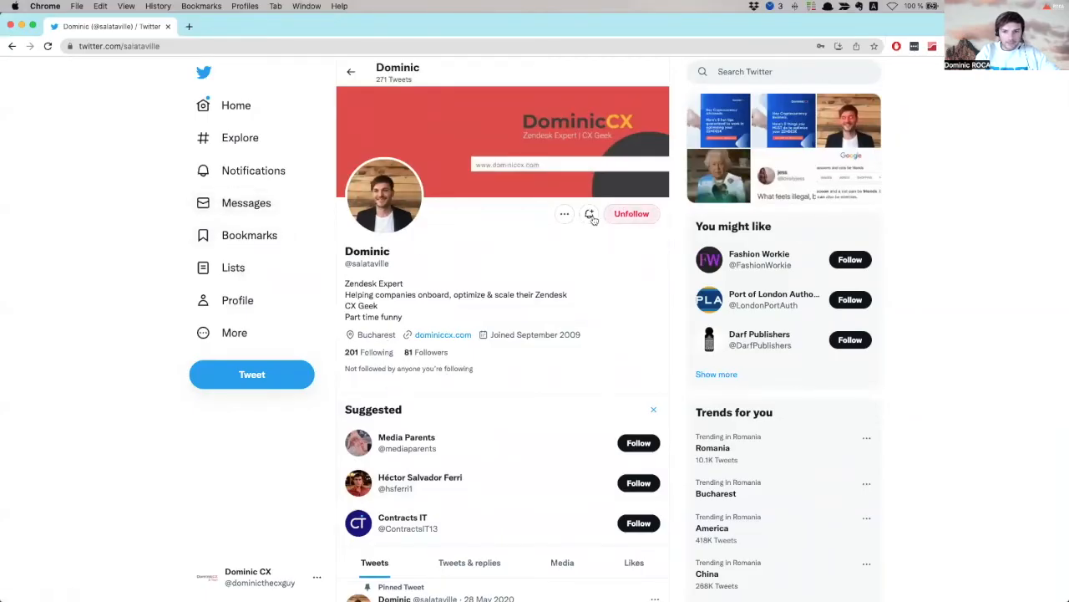
pyautogui.click(248, 202)
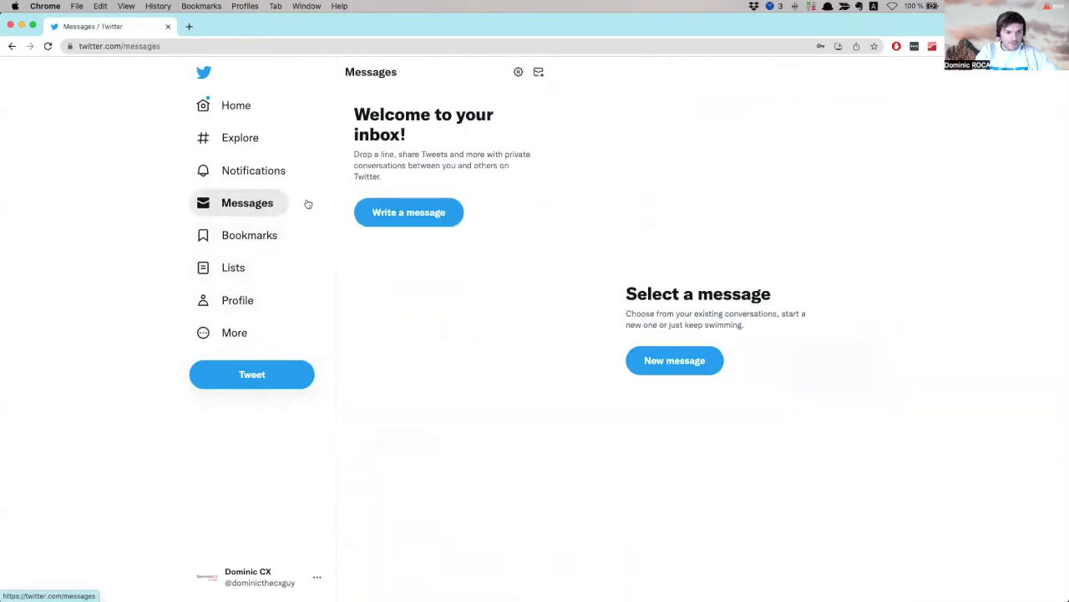
pyautogui.click(425, 219)
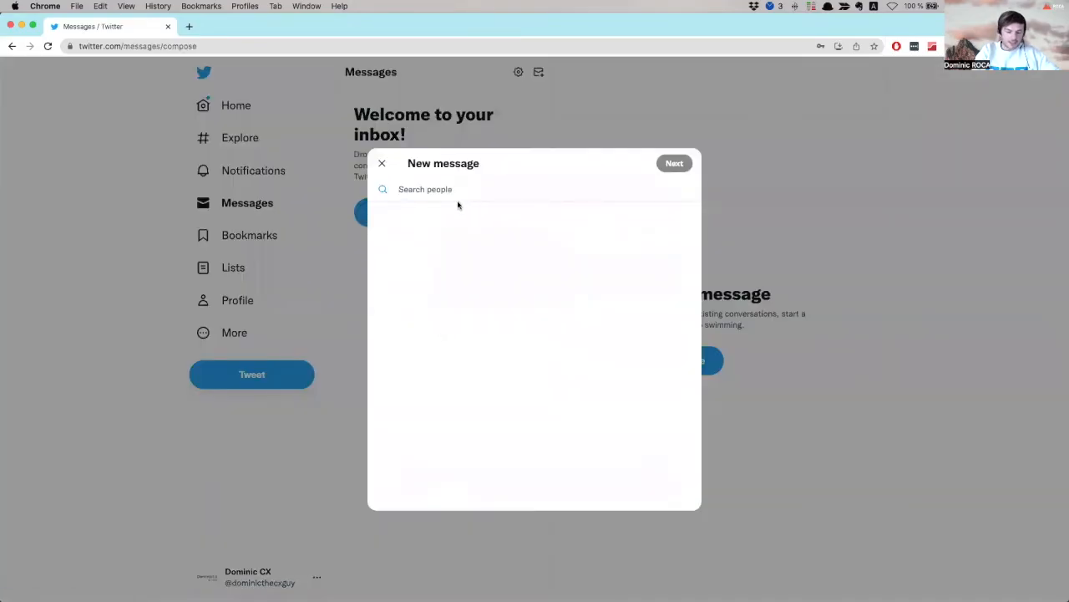
pyautogui.write('salata')
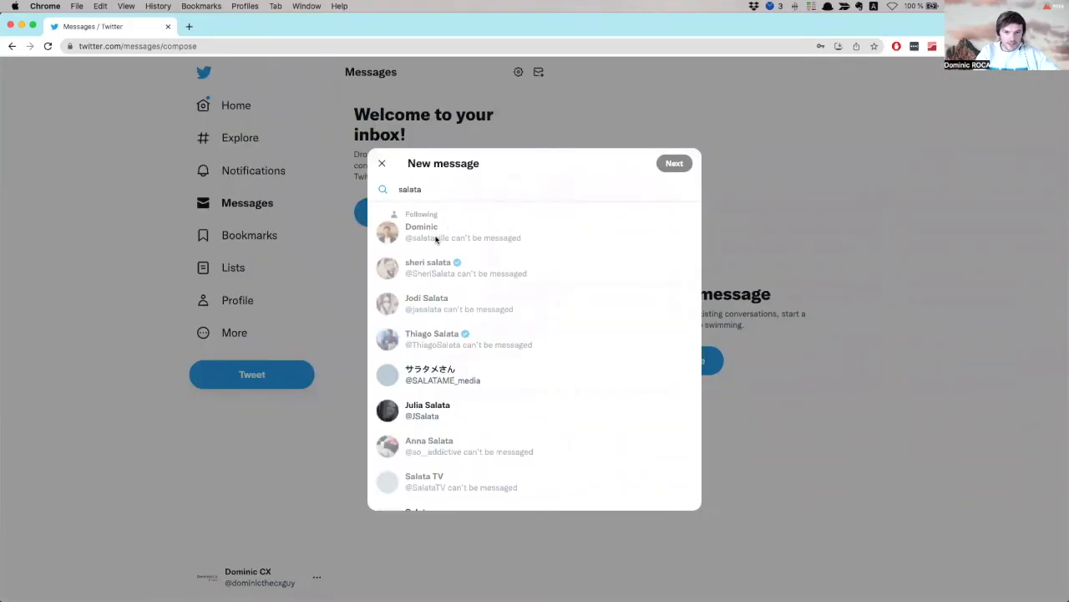
pyautogui.doubleClick(414, 236)
pyautogui.click(392, 239)
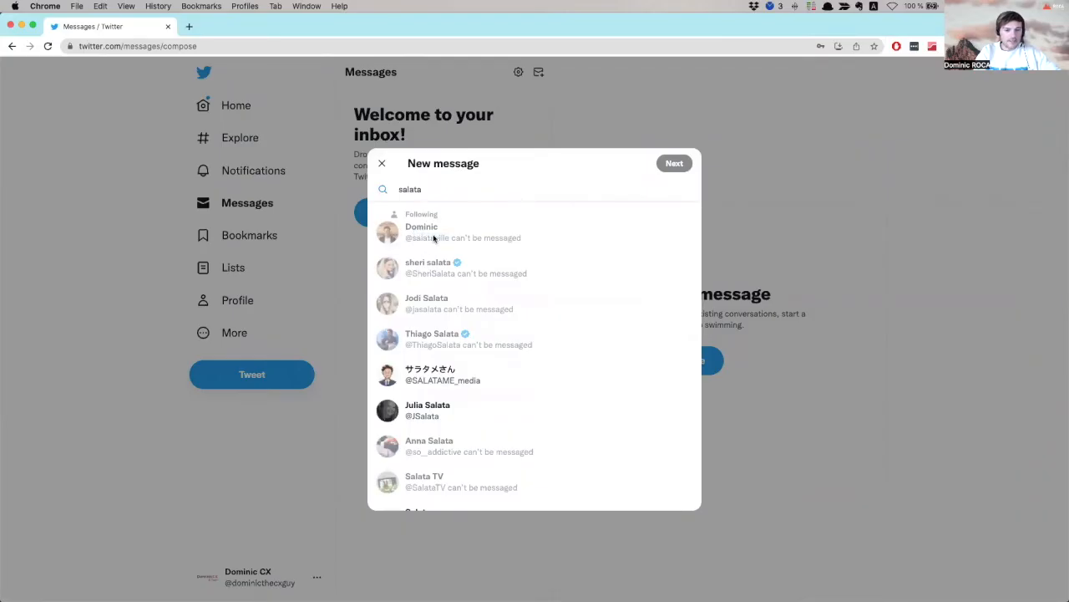
pyautogui.click(359, 241)
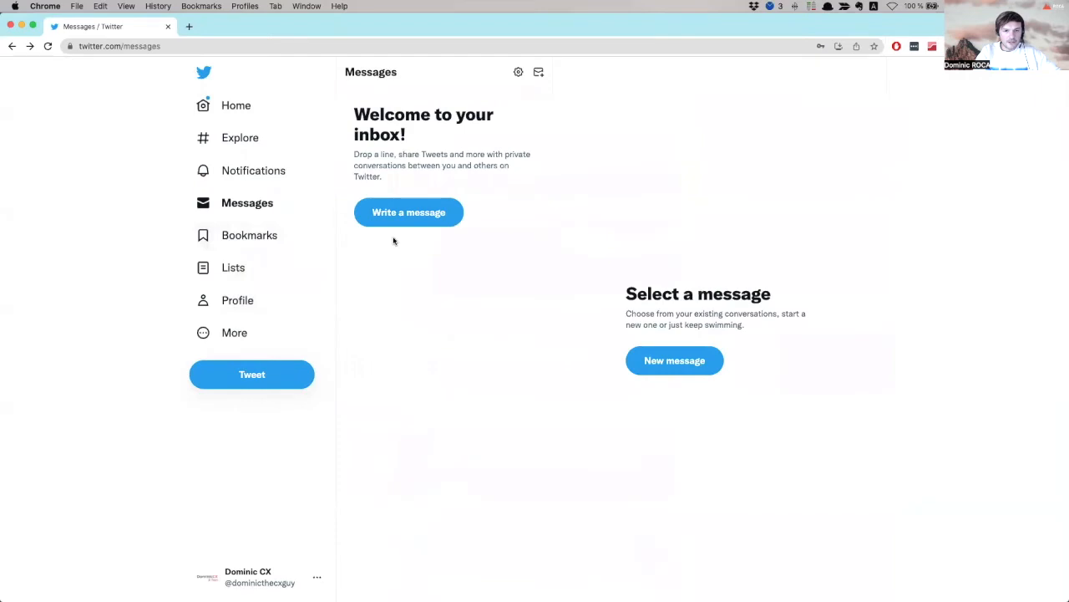
# Post a tweet mentioning the followed profile: 'how are you doing bro?'.
pyautogui.click(30, 46)
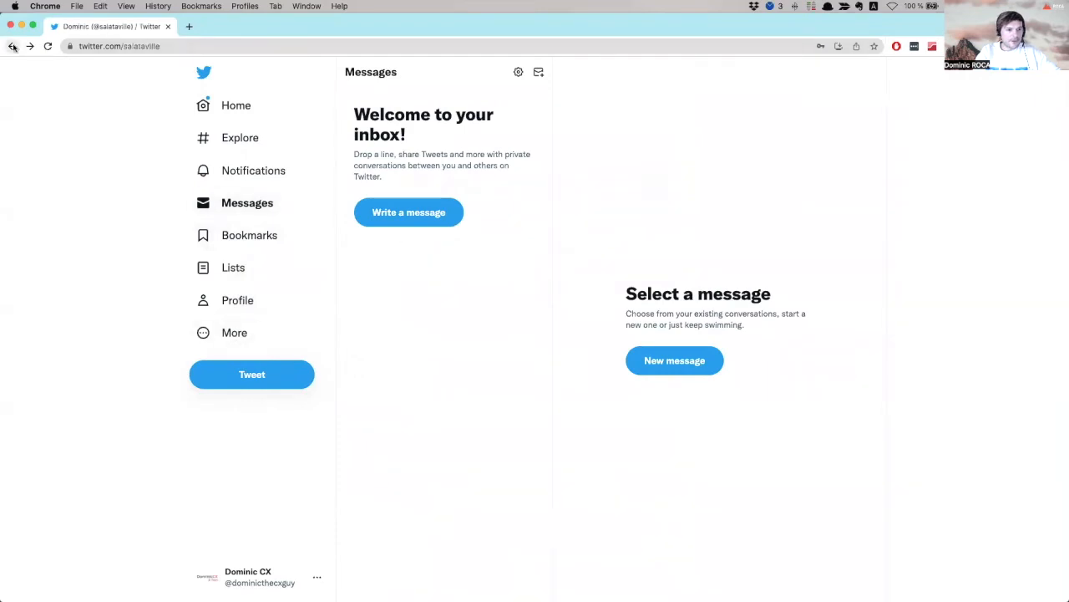
pyautogui.click(244, 377)
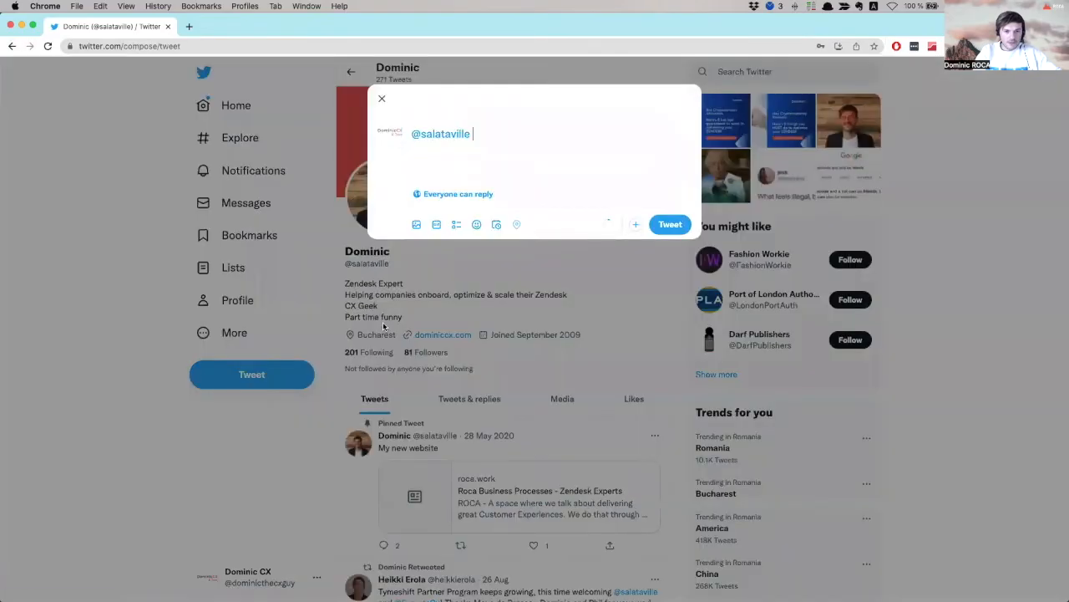
pyautogui.click(629, 157)
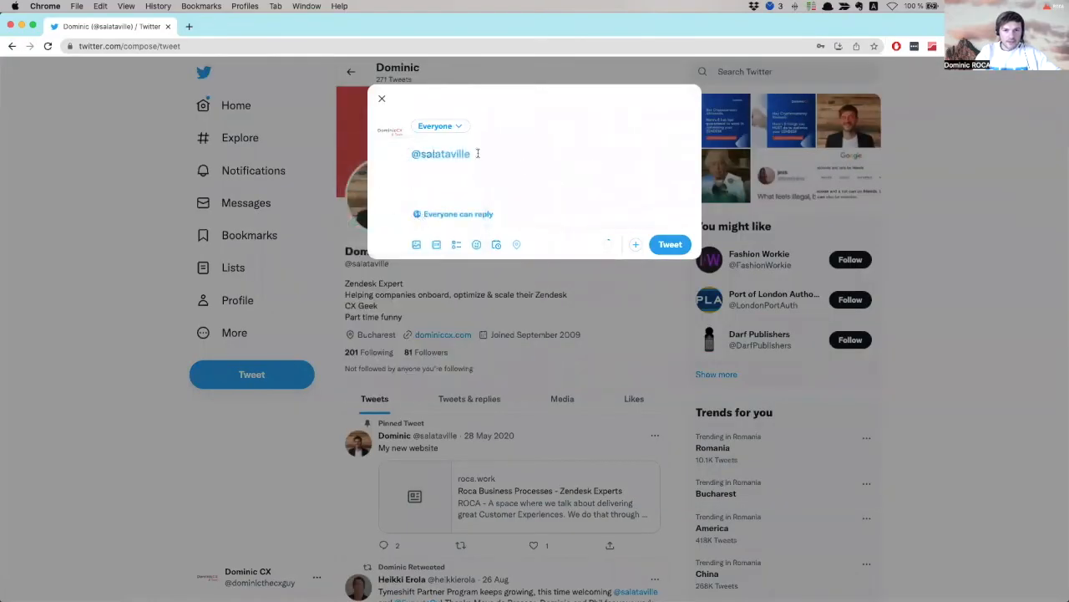
pyautogui.write('ho')
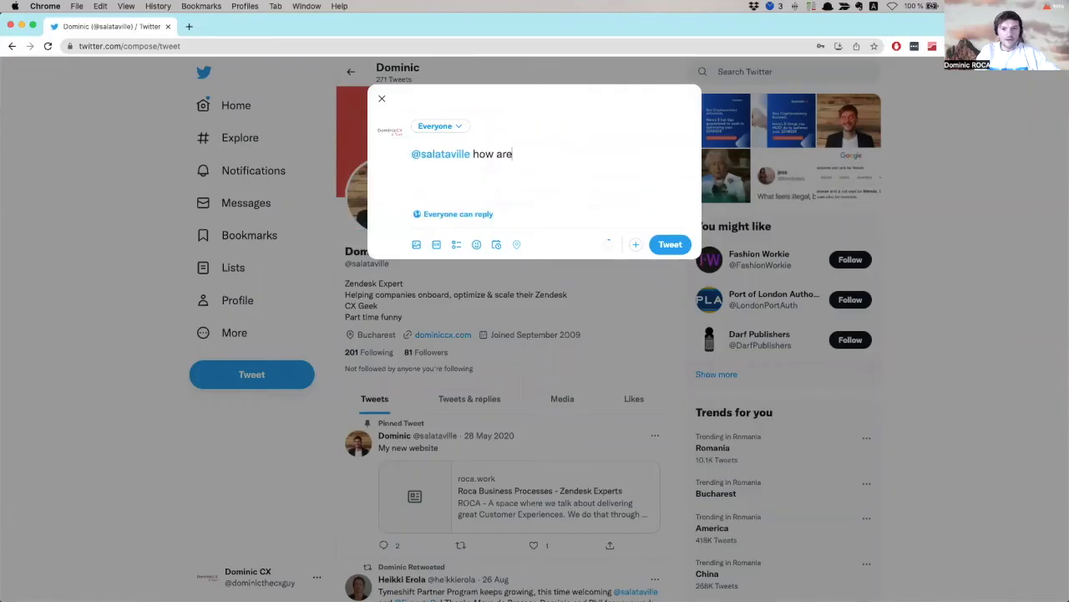
pyautogui.click(668, 243)
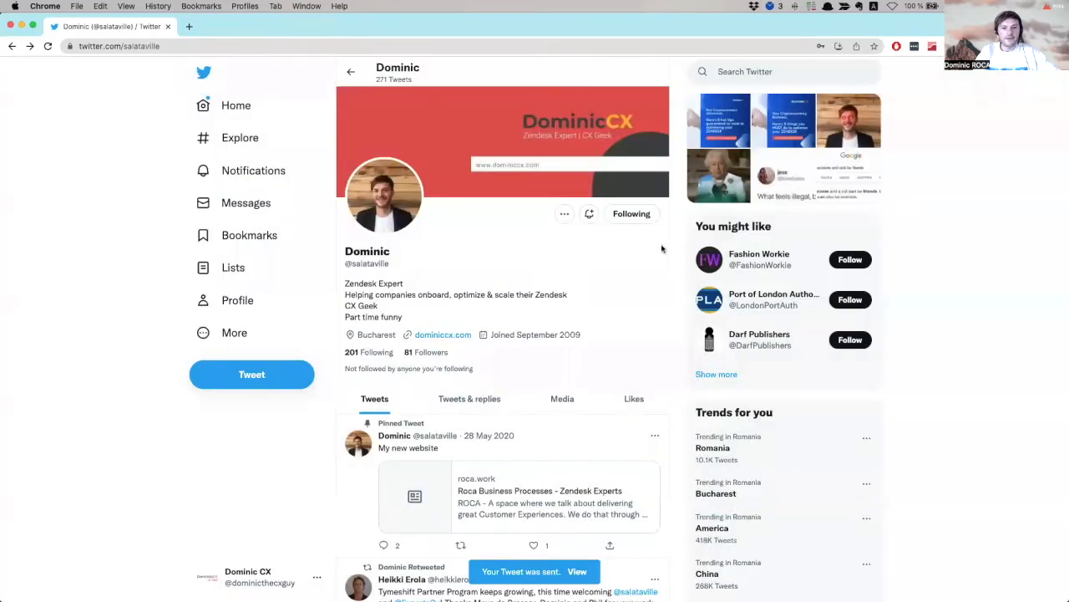
# View the sent mention tweet, then open the home timeline in the other browser.
pyautogui.click(578, 575)
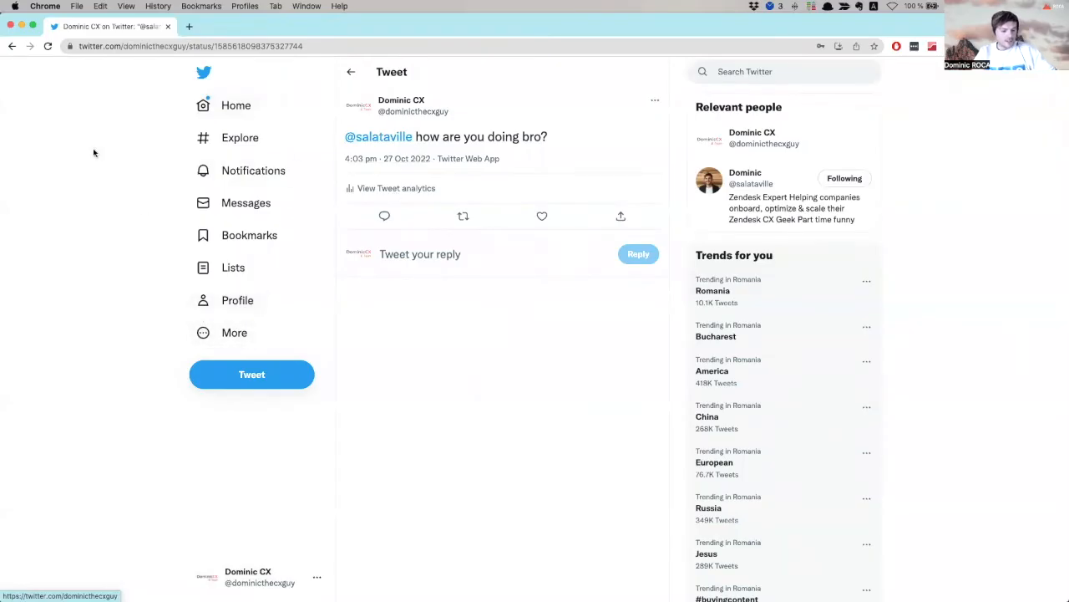
pyautogui.press('super+Tab')
pyautogui.click(251, 126)
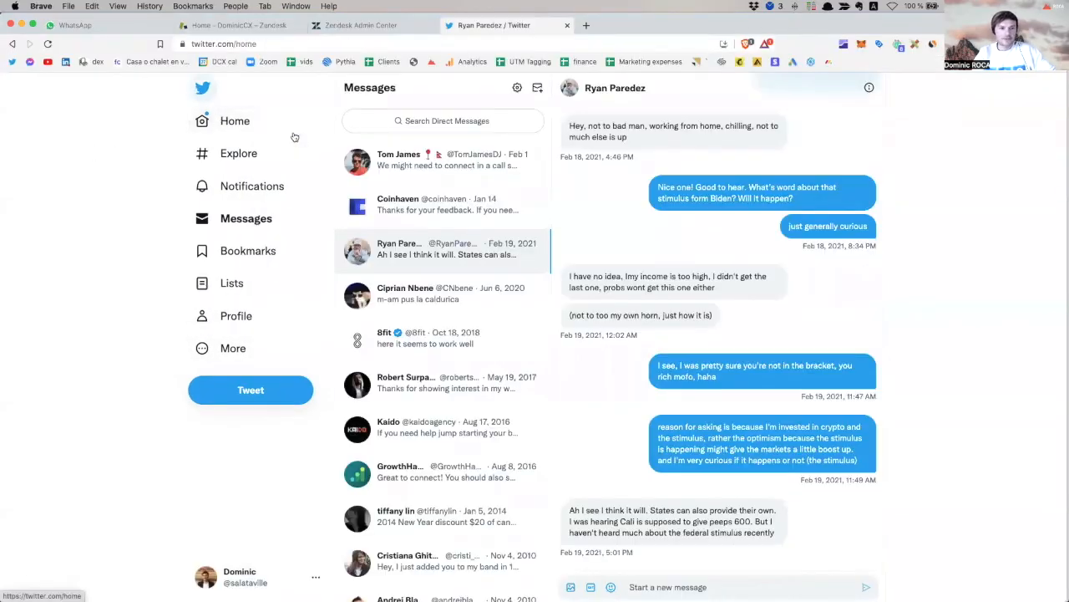
# Refresh the Twitter home feed to look for the mention, then switch to the Zendesk dashboard.
pyautogui.click(235, 124)
pyautogui.scroll(-2, 234, 125)
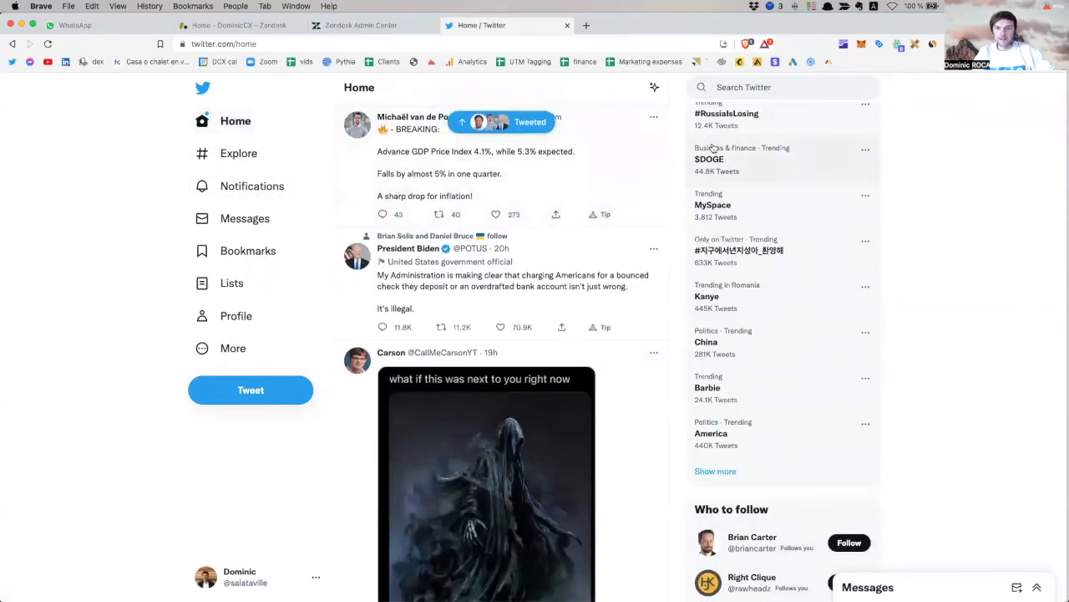
pyautogui.scroll(2, 663, 140)
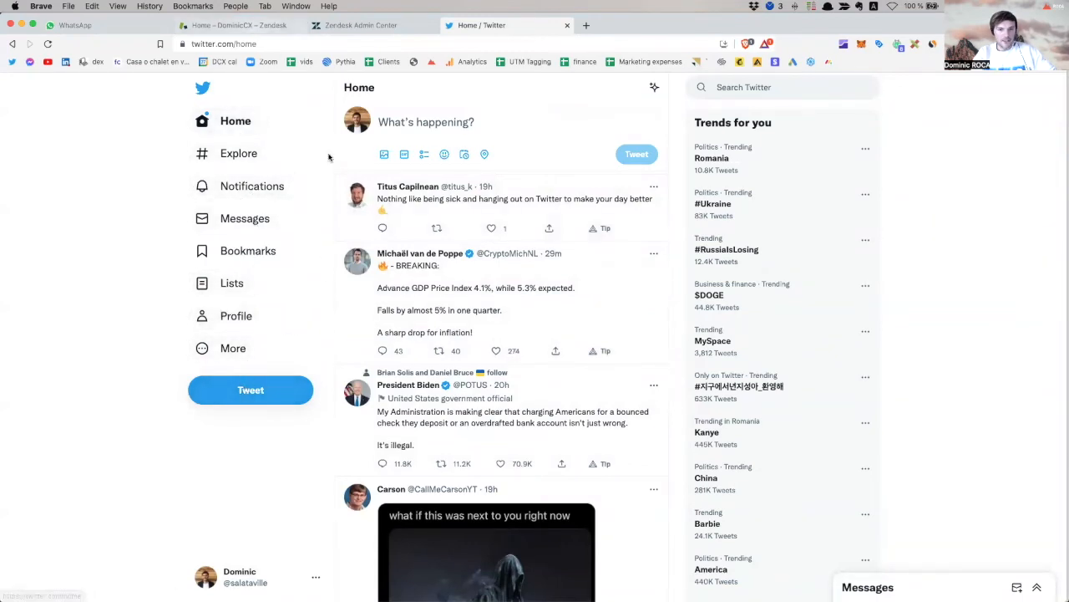
pyautogui.click(220, 25)
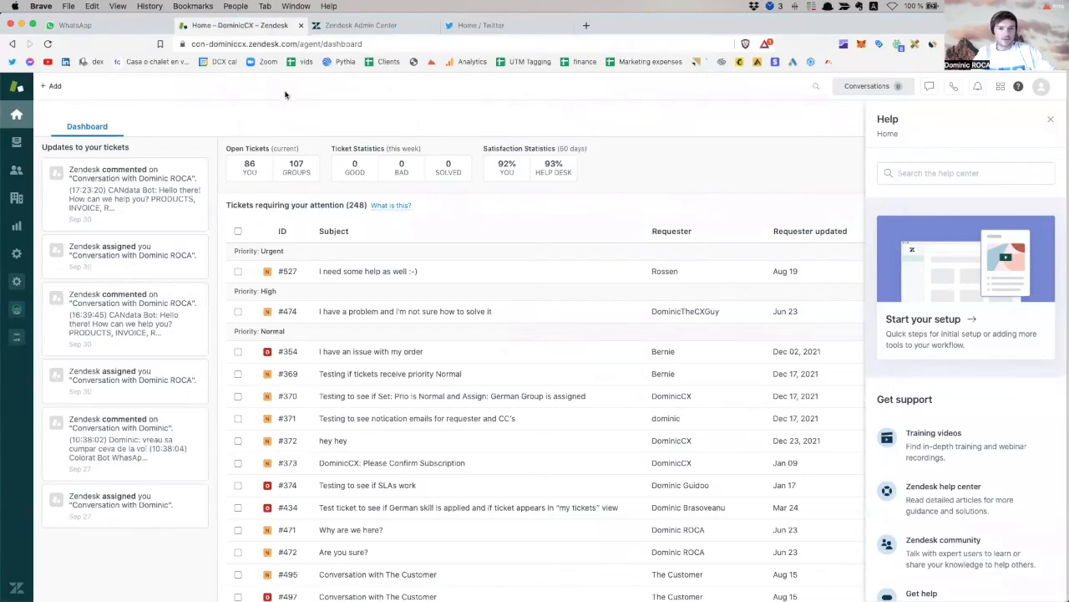
# Close Help and check the Tickete Neasignate, Tickete Nerezolvate In Echipa Mea and Ticketele Mele views.
pyautogui.click(16, 141)
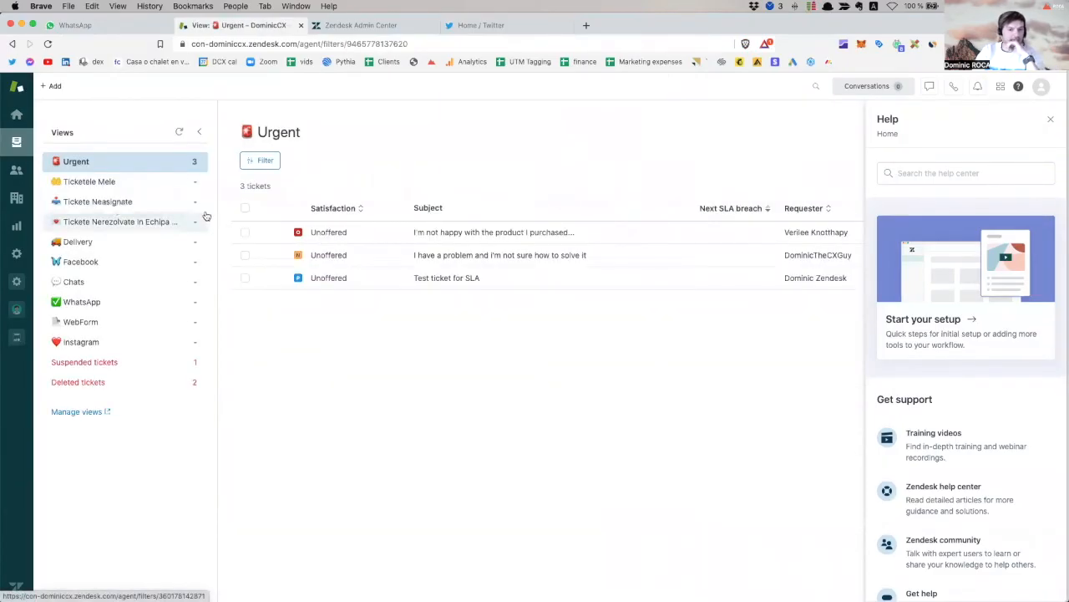
pyautogui.click(138, 203)
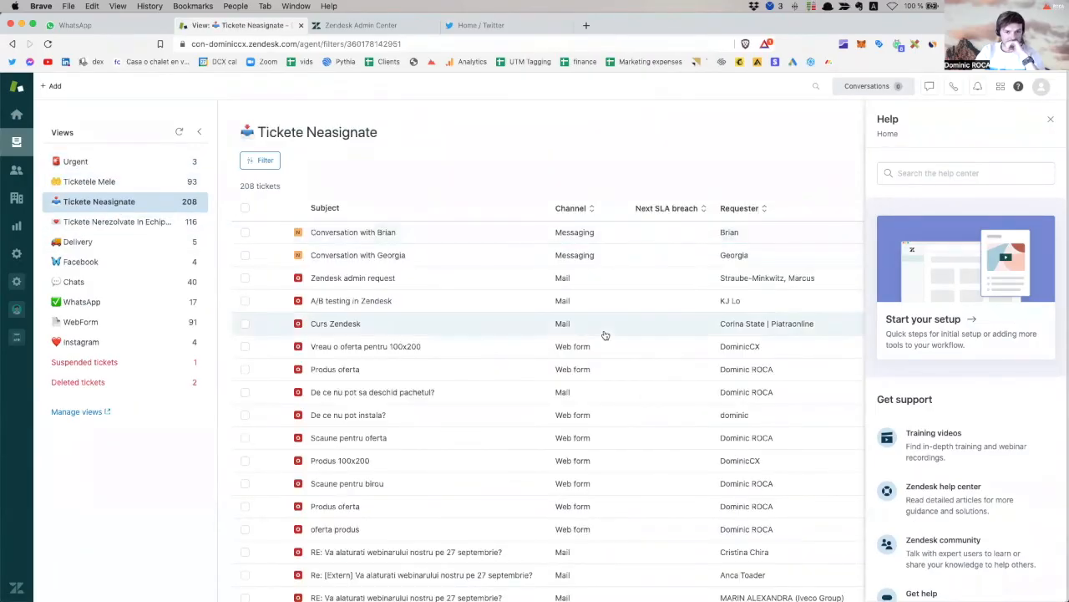
pyautogui.click(1048, 120)
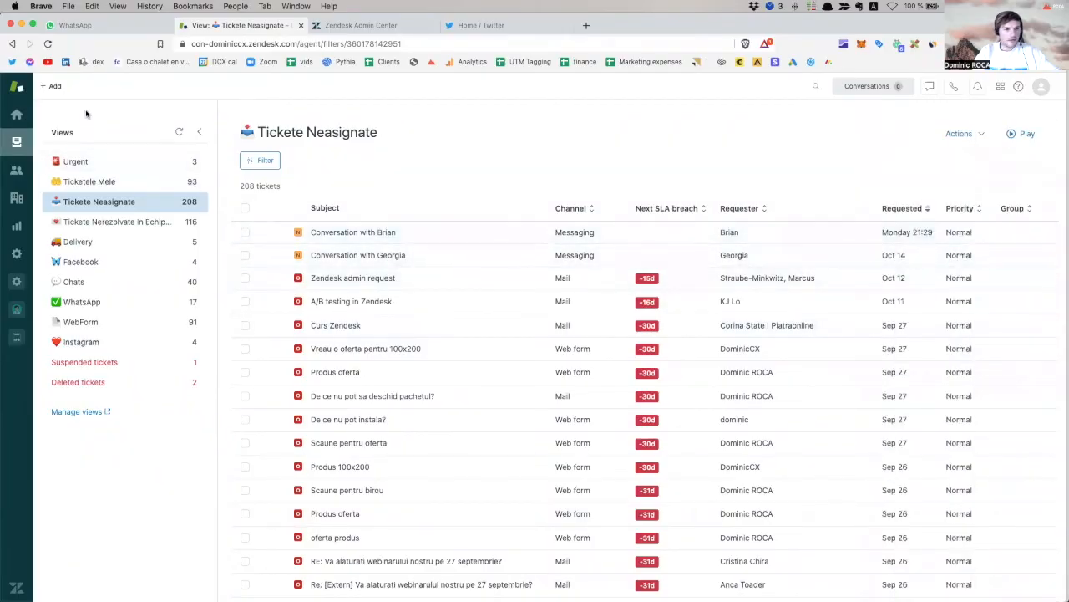
pyautogui.click(181, 132)
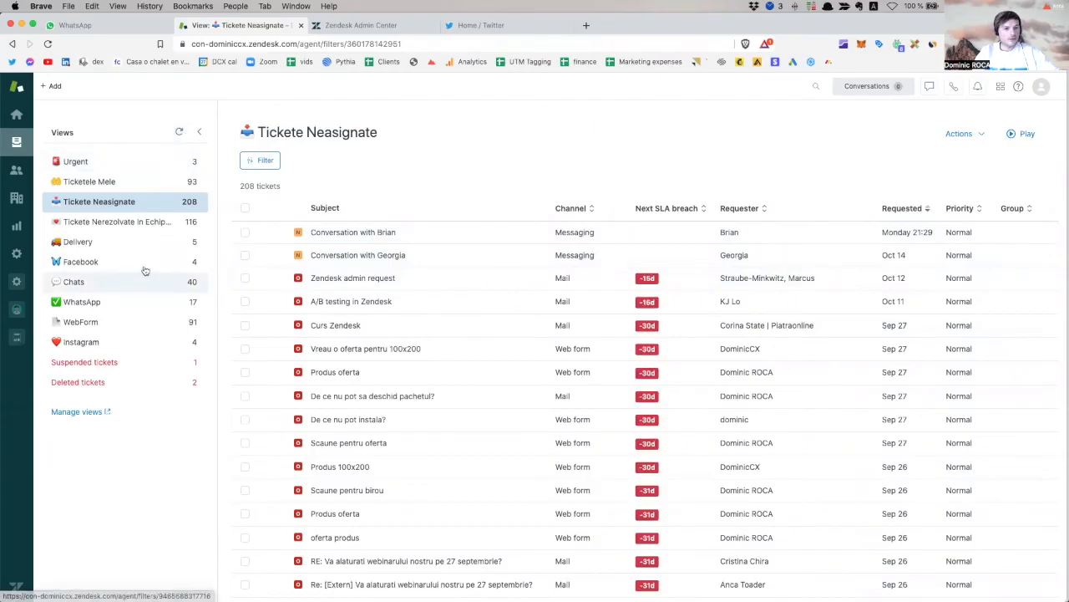
pyautogui.click(142, 226)
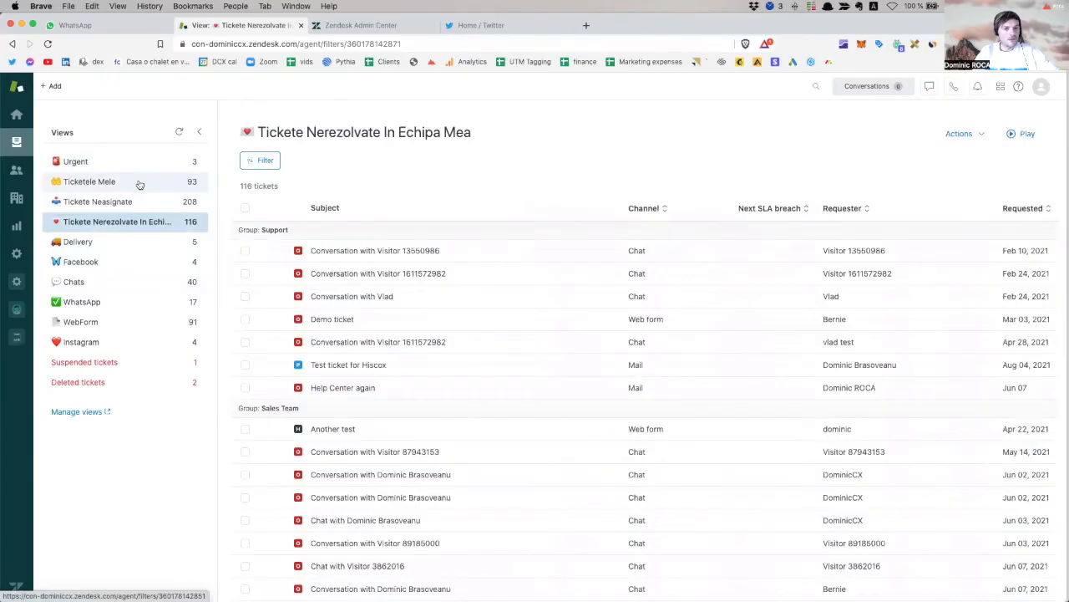
pyautogui.click(140, 183)
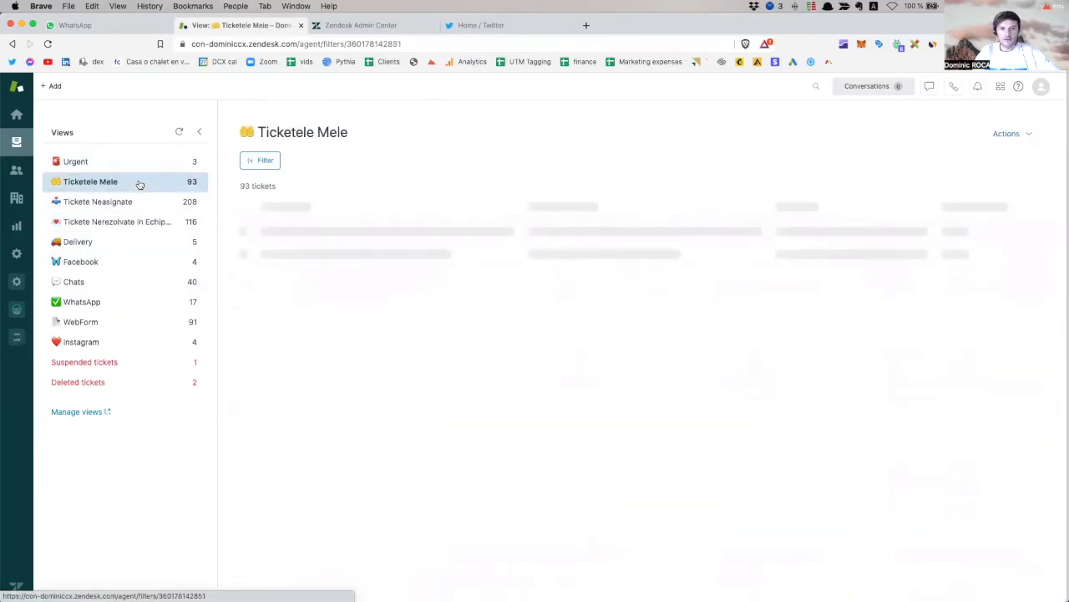
pyautogui.click(822, 89)
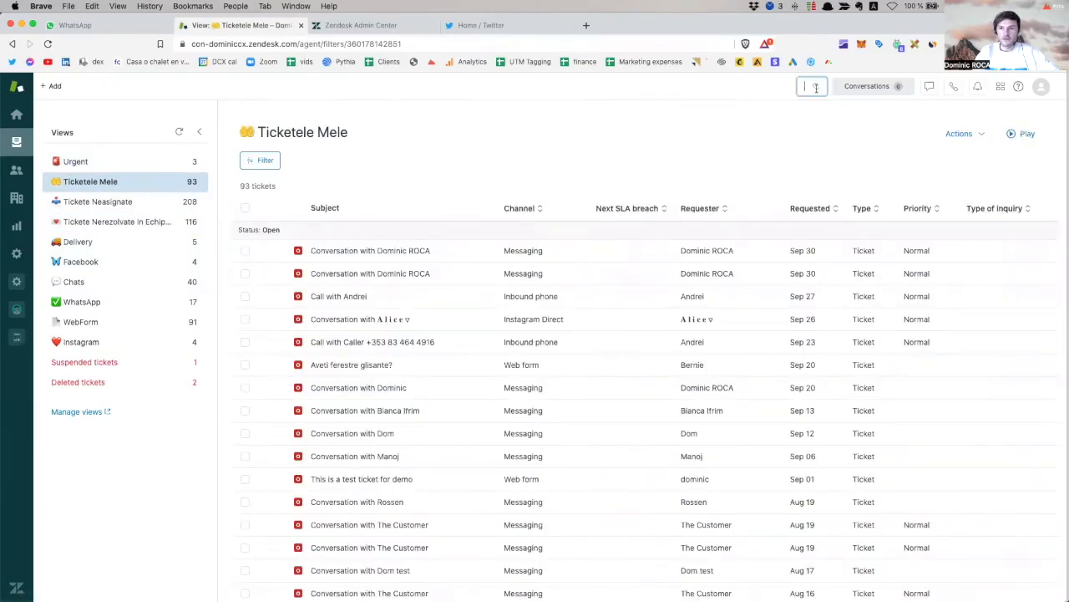
# Check the Admin Center tab and Twitter notifications, then return to the Ticketele Mele view.
pyautogui.click(362, 26)
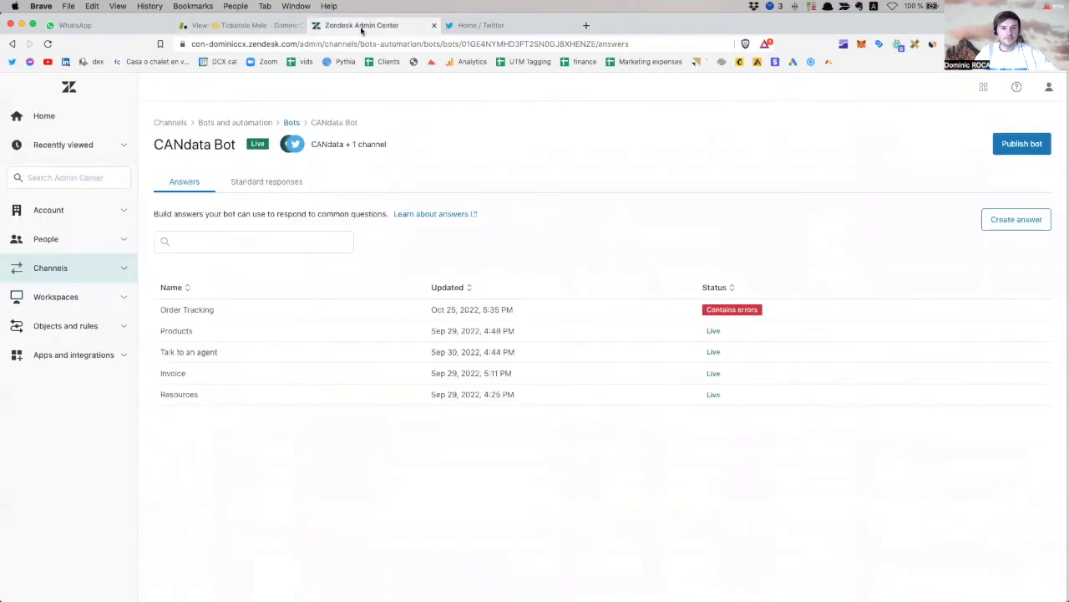
pyautogui.click(481, 26)
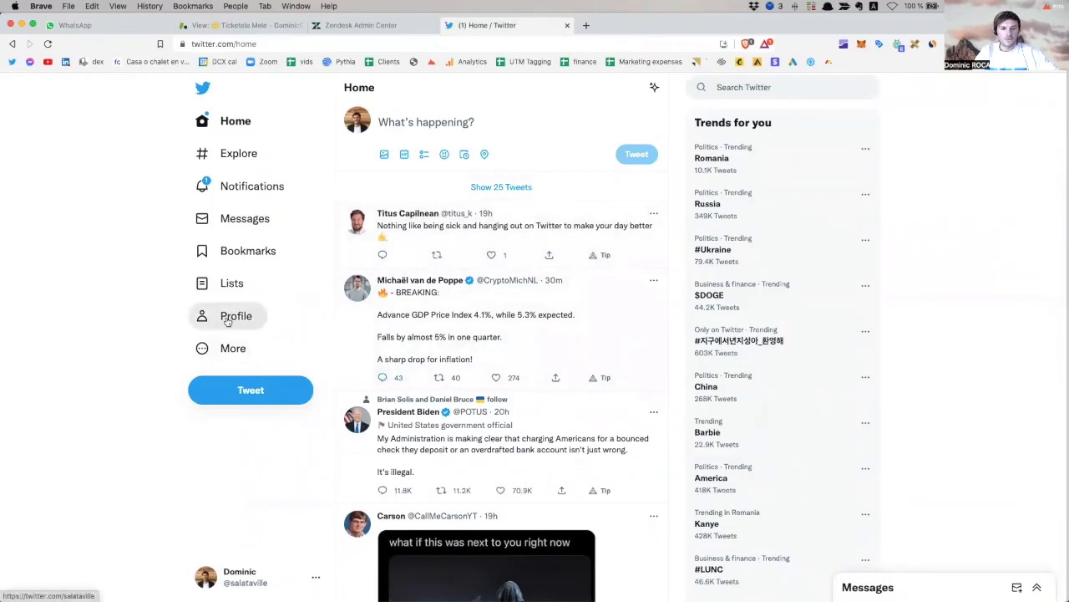
pyautogui.click(239, 189)
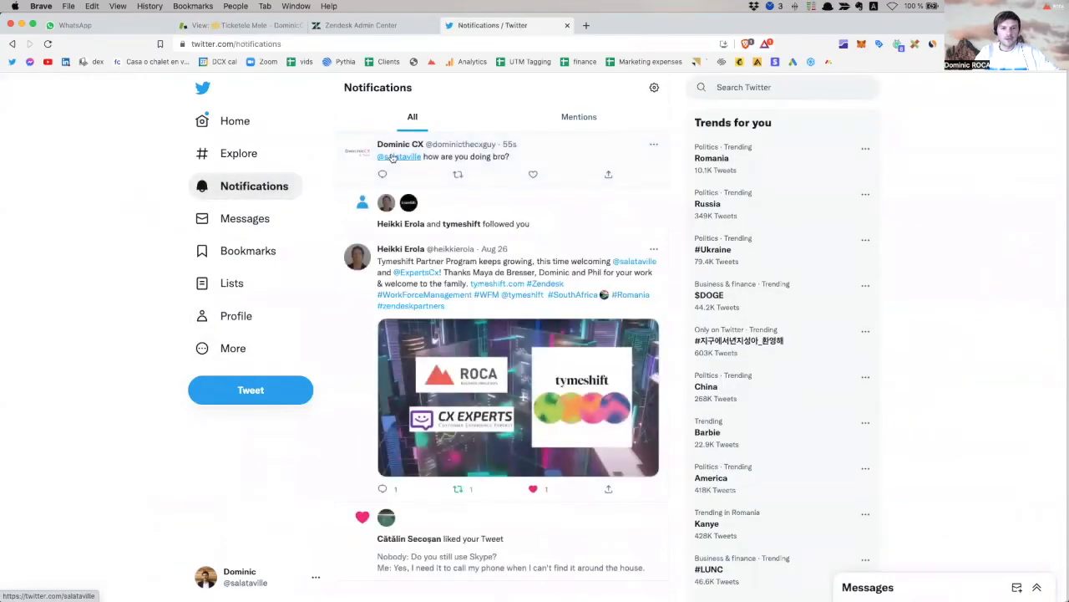
pyautogui.click(268, 25)
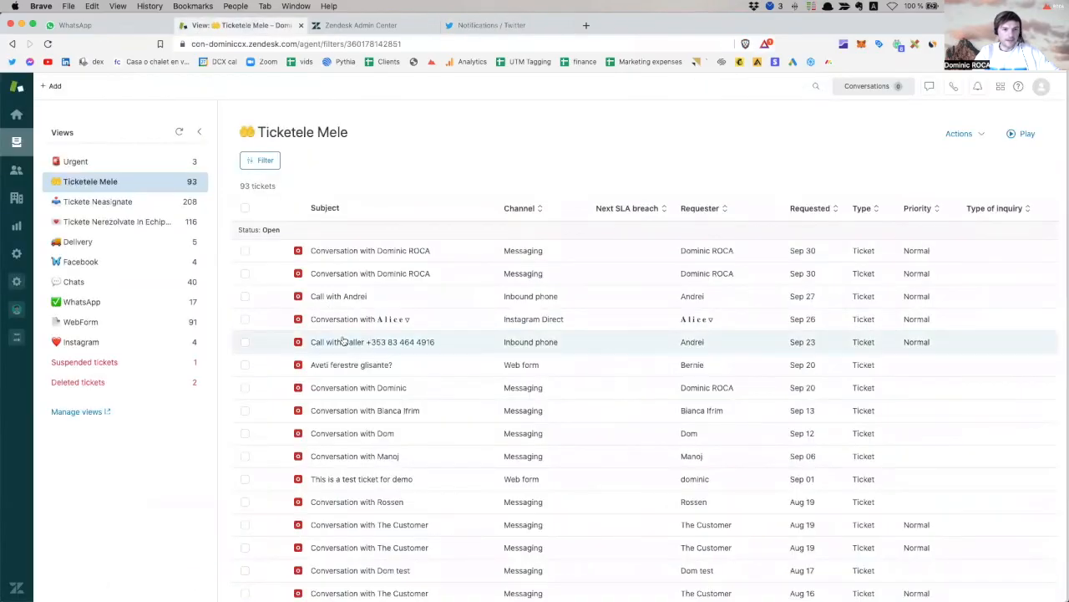
# Reload Tickete Neasignate, copy the mentioning account's handle from Twitter, and open Zendesk search.
pyautogui.click(136, 201)
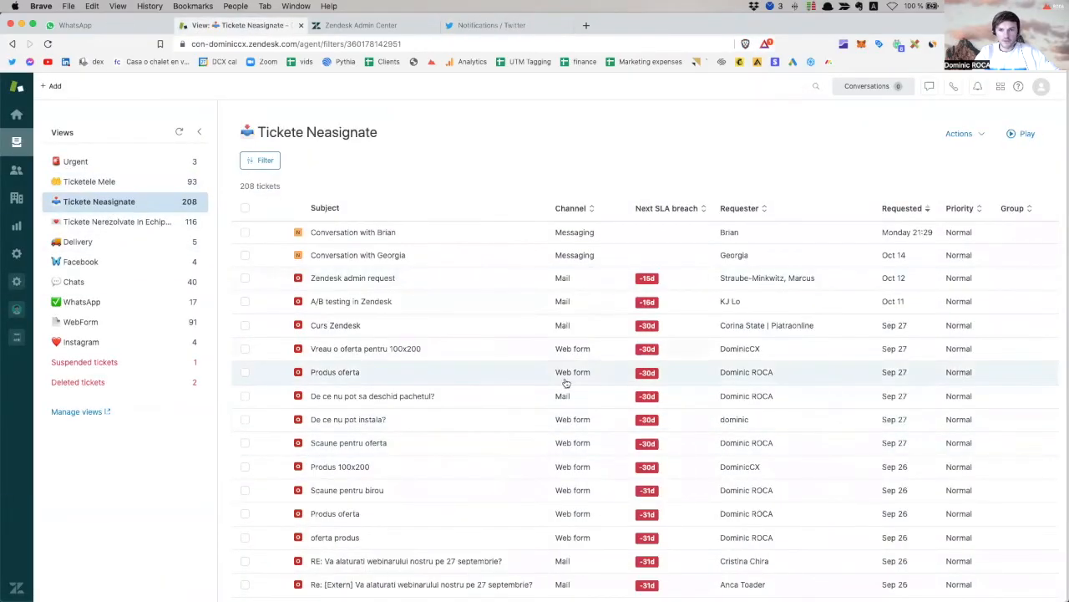
pyautogui.click(178, 132)
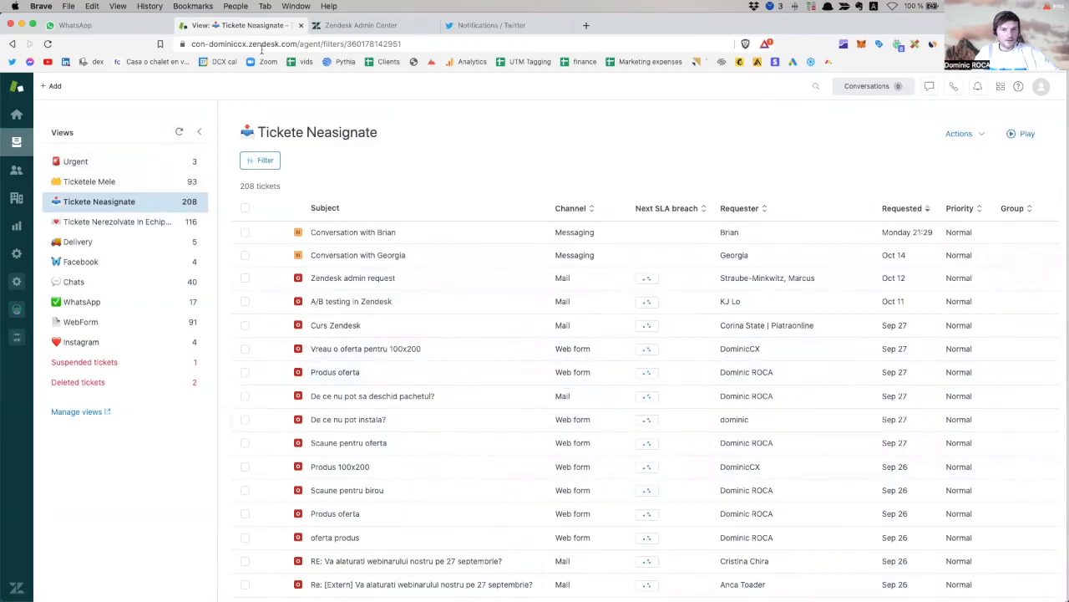
pyautogui.click(474, 26)
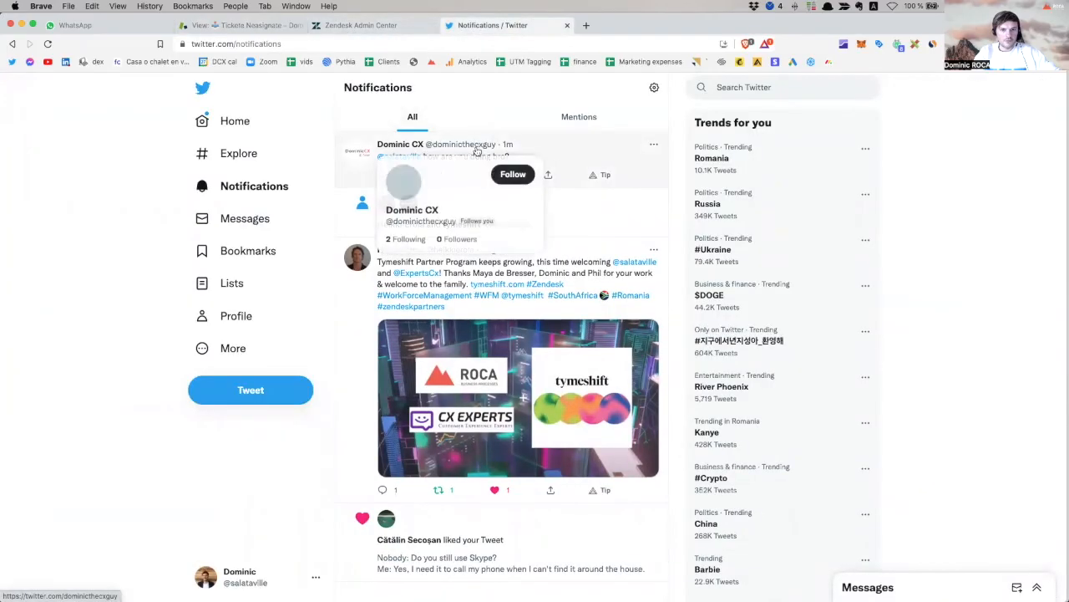
pyautogui.moveTo(499, 146); pyautogui.dragTo(426, 144)
pyautogui.press('super+c')
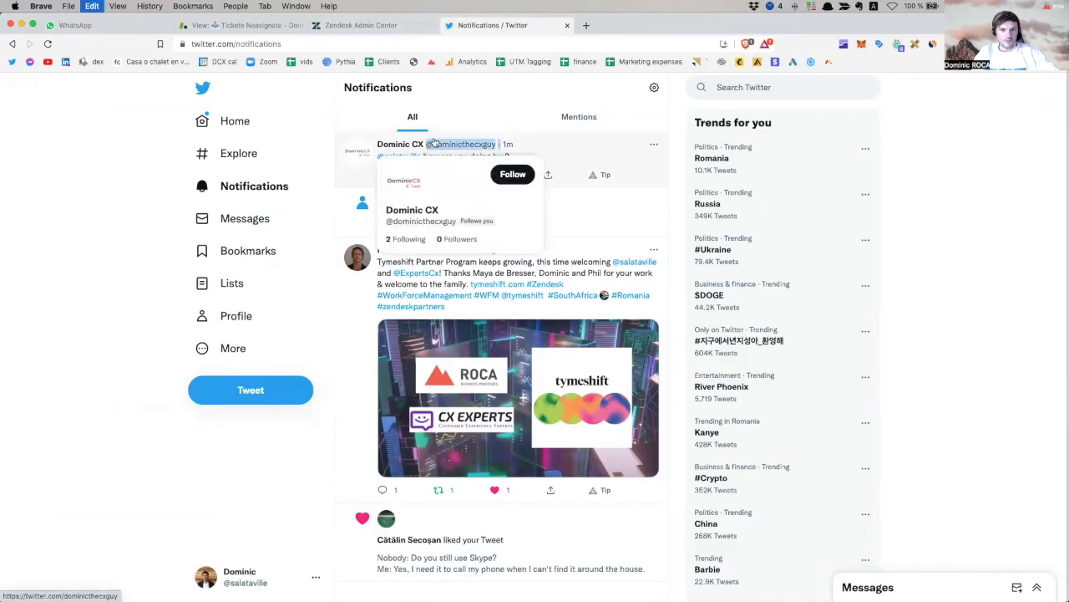
pyautogui.click(358, 27)
pyautogui.click(249, 32)
pyautogui.click(808, 82)
# Search Zendesk for the copied Twitter handle and open the matching customer's profile.
pyautogui.press('super+v')
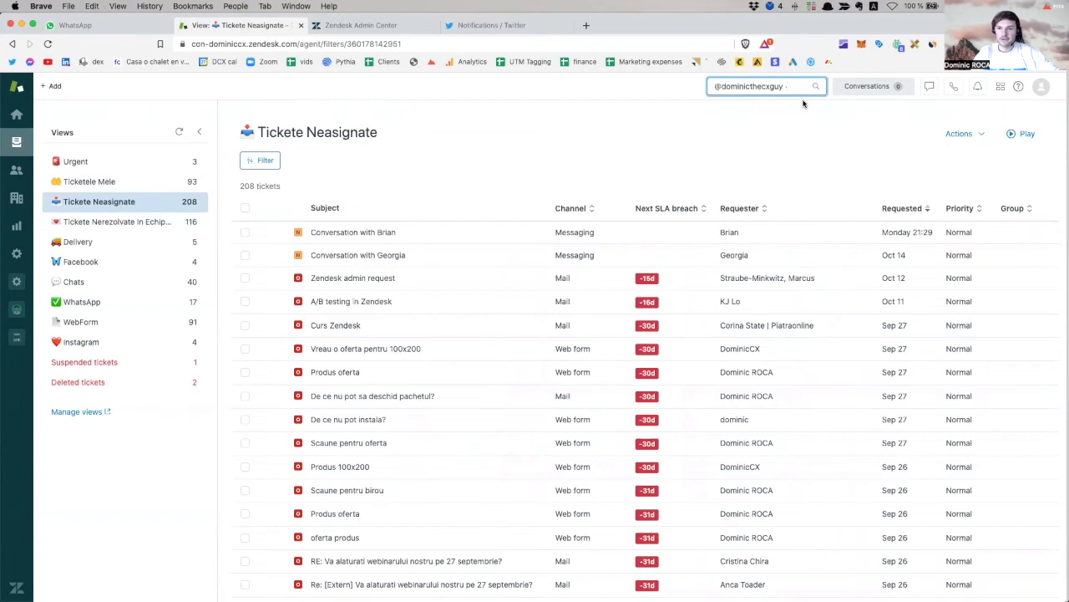
pyautogui.press('Return')
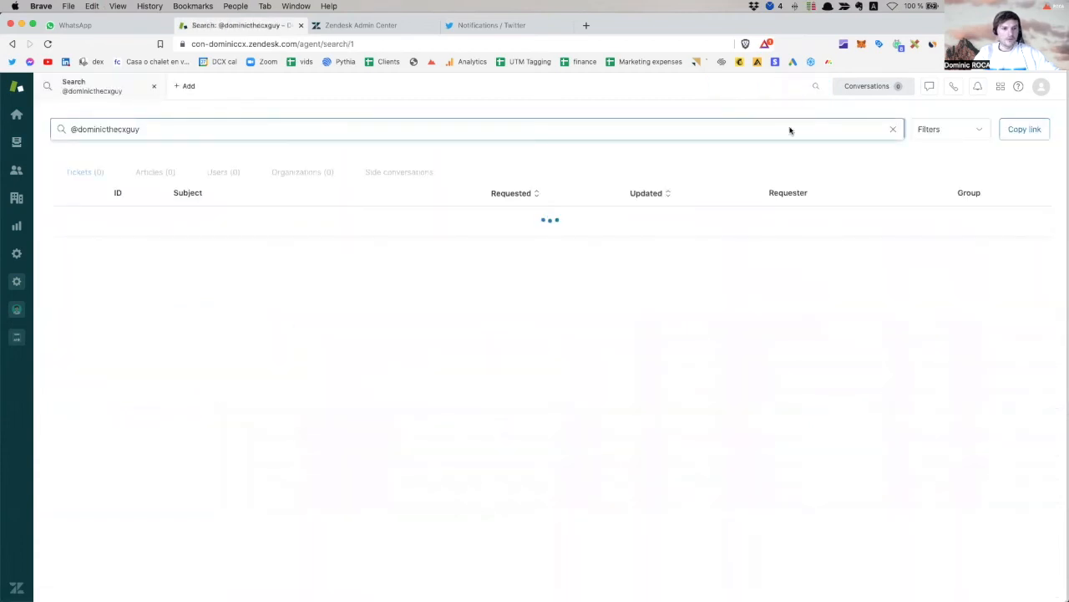
pyautogui.click(225, 173)
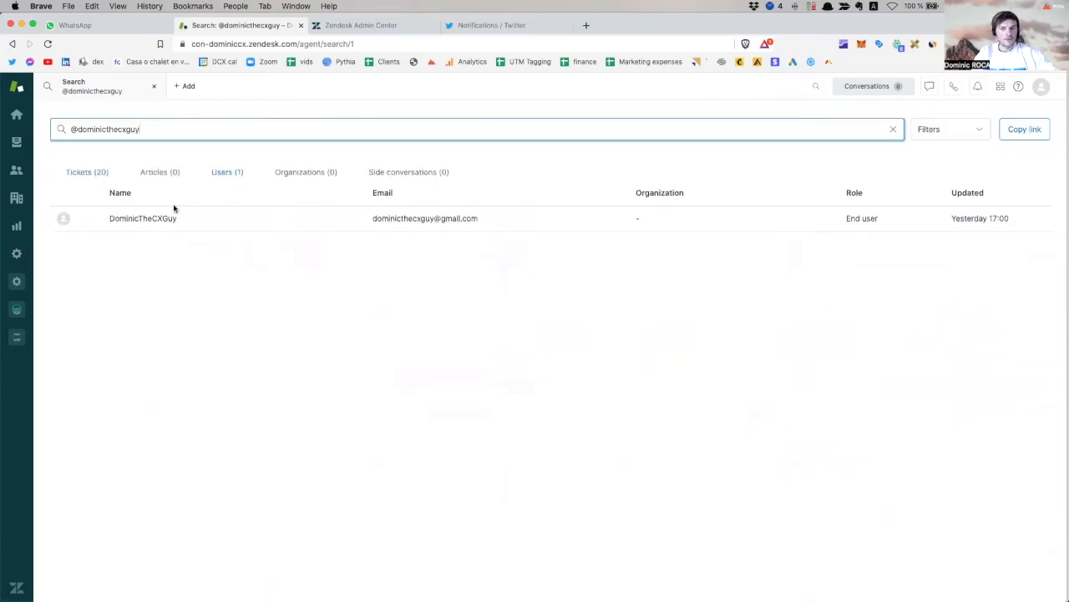
pyautogui.click(158, 218)
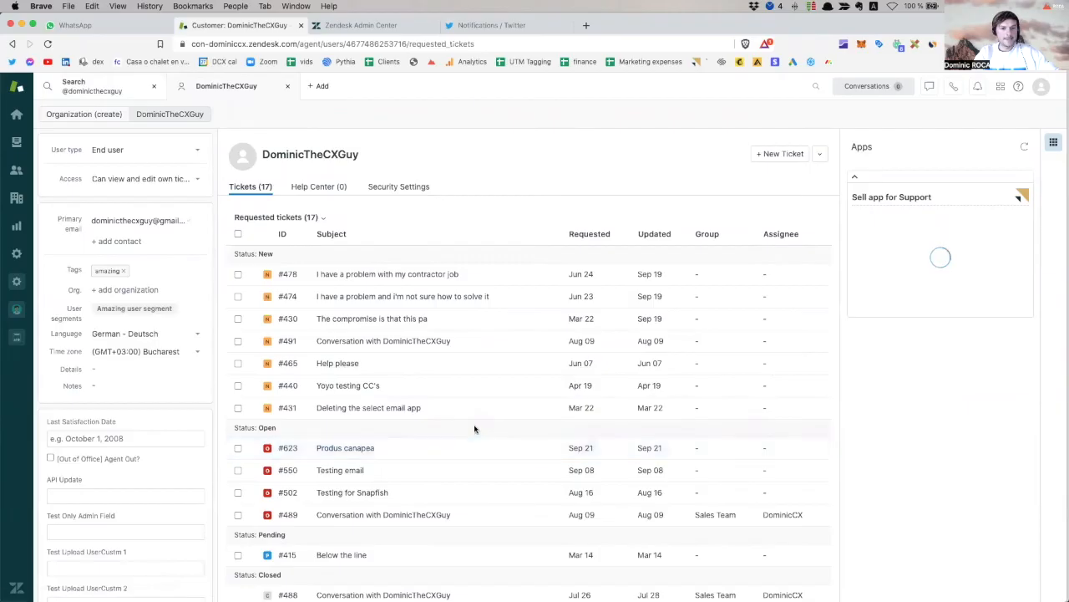
# Sort the customer's 17 requested tickets by Requested date and hide the Apps panel.
pyautogui.scroll(-3, 405, 424)
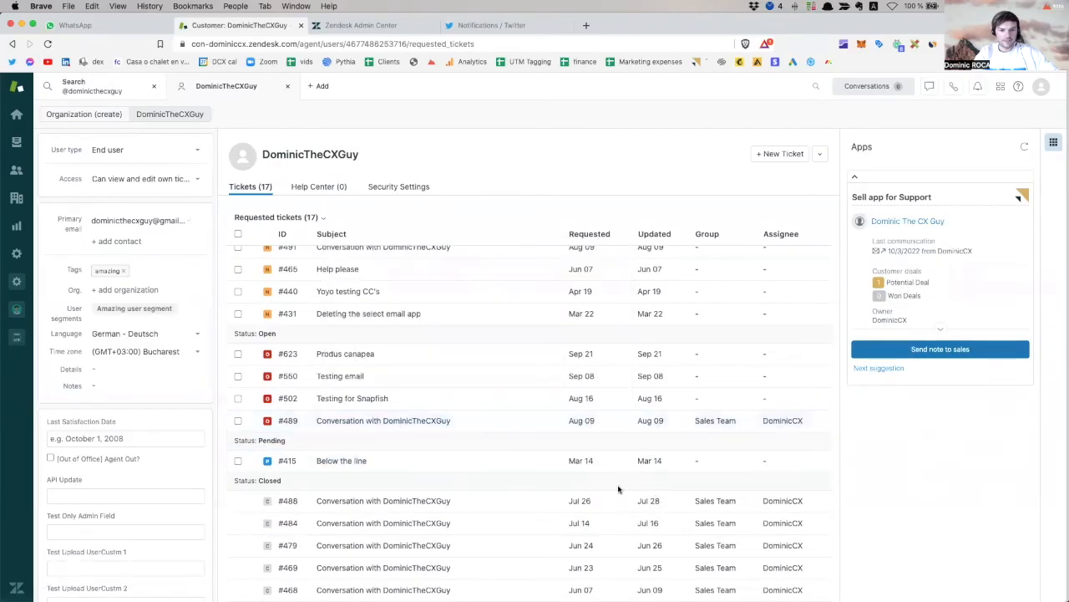
pyautogui.scroll(3, 615, 489)
pyautogui.click(594, 234)
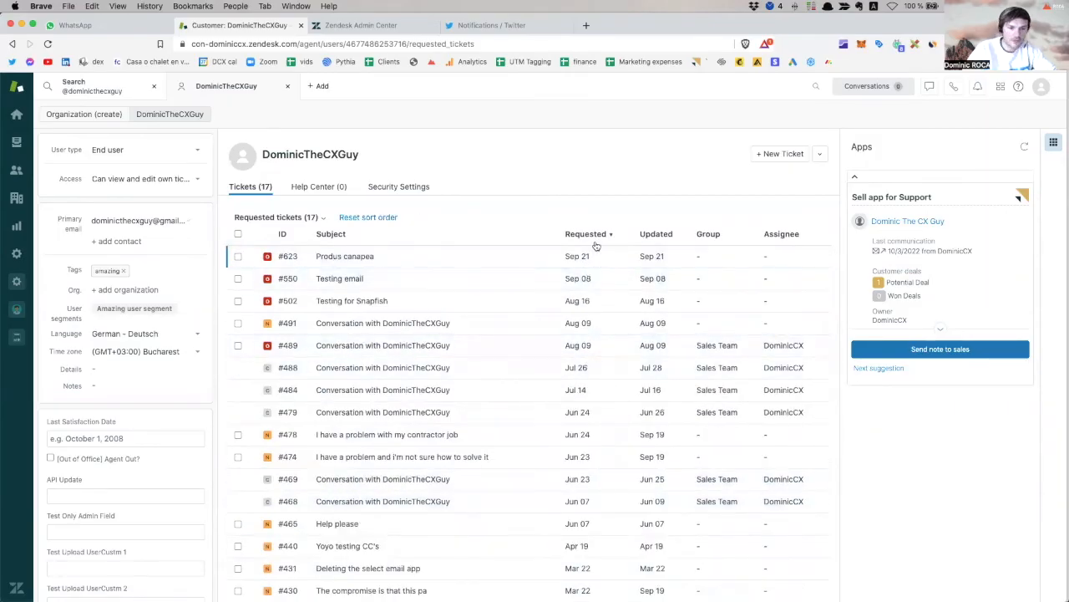
pyautogui.click(1054, 142)
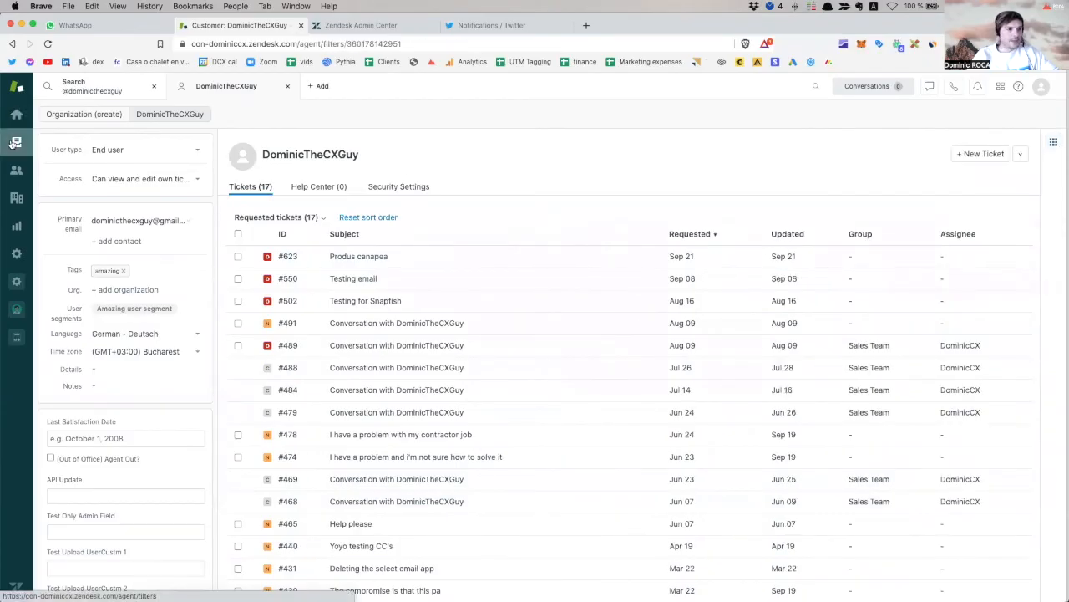
pyautogui.click(16, 142)
pyautogui.click(518, 26)
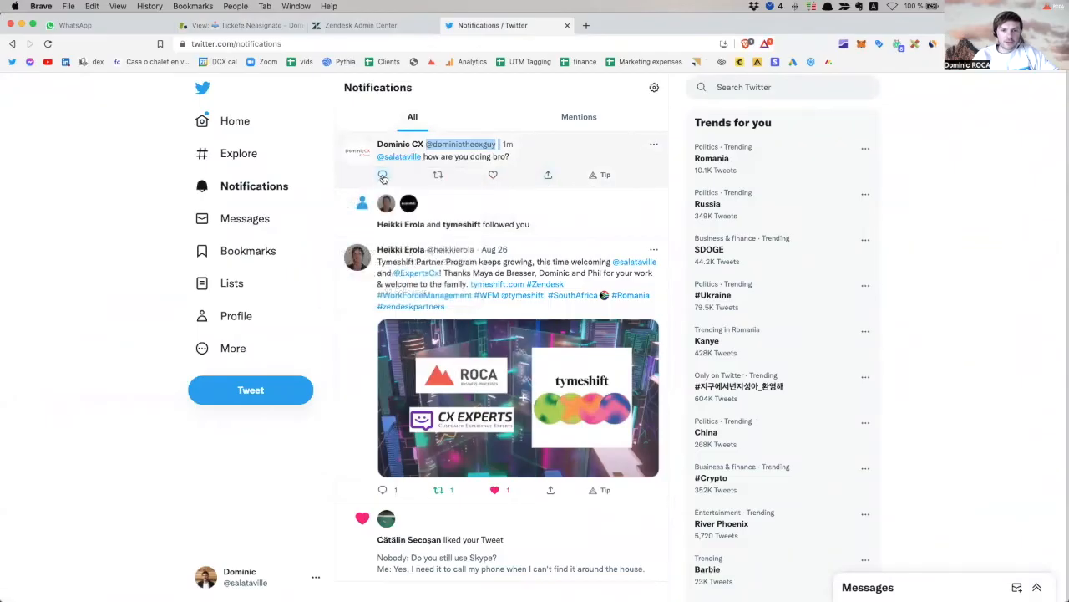
# Reply to the mention tweet and open the mentioning account's tweet to see the reply.
pyautogui.click(382, 175)
pyautogui.write('good')
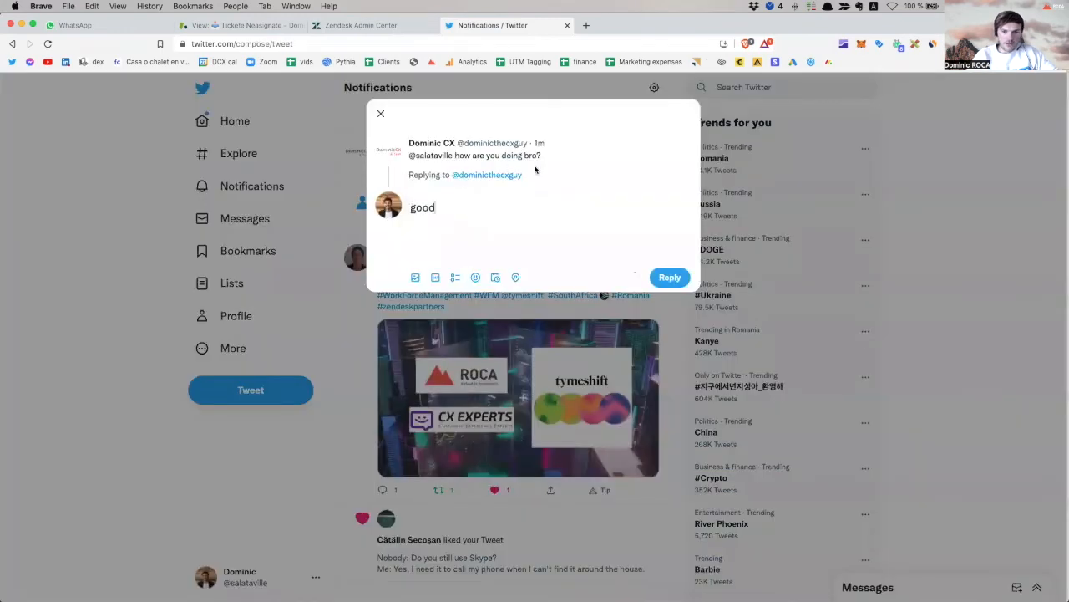
pyautogui.click(673, 281)
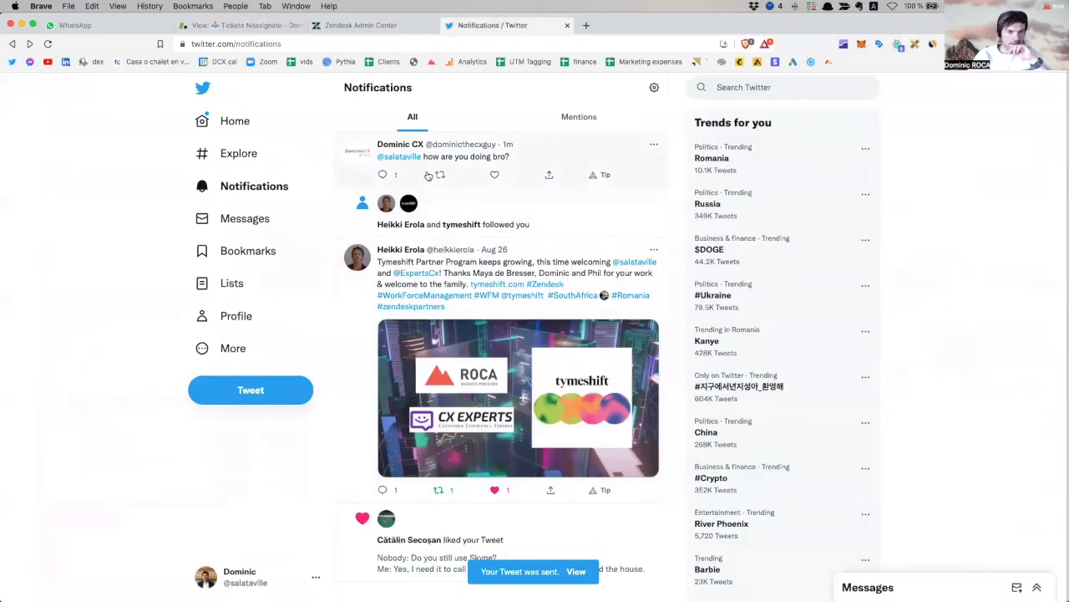
pyautogui.click(452, 155)
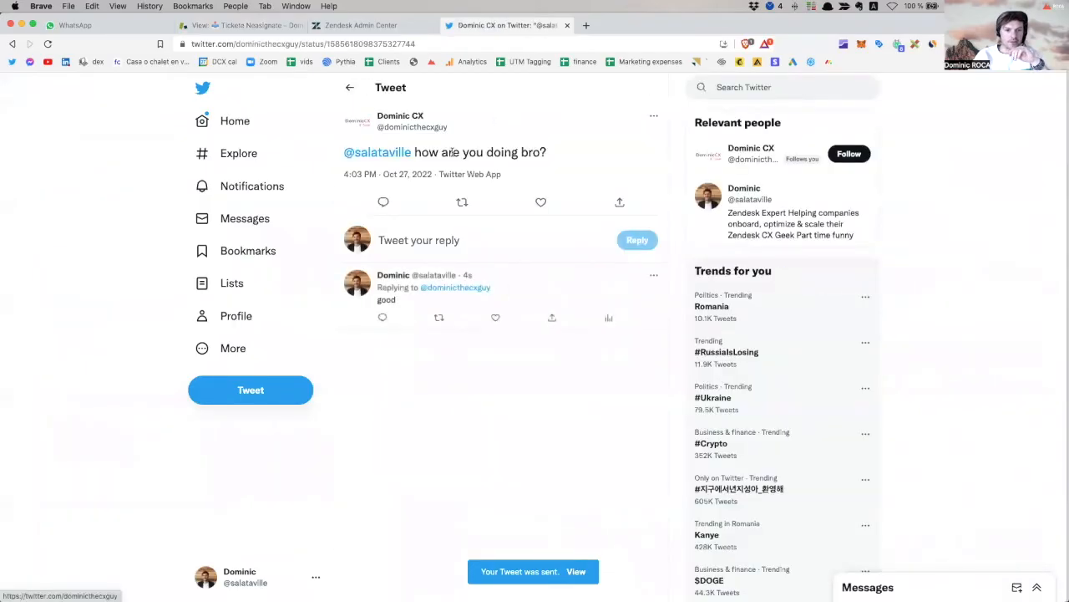
# From the mentioning account's profile, send it the direct message 'yo what's up'.
pyautogui.click(389, 118)
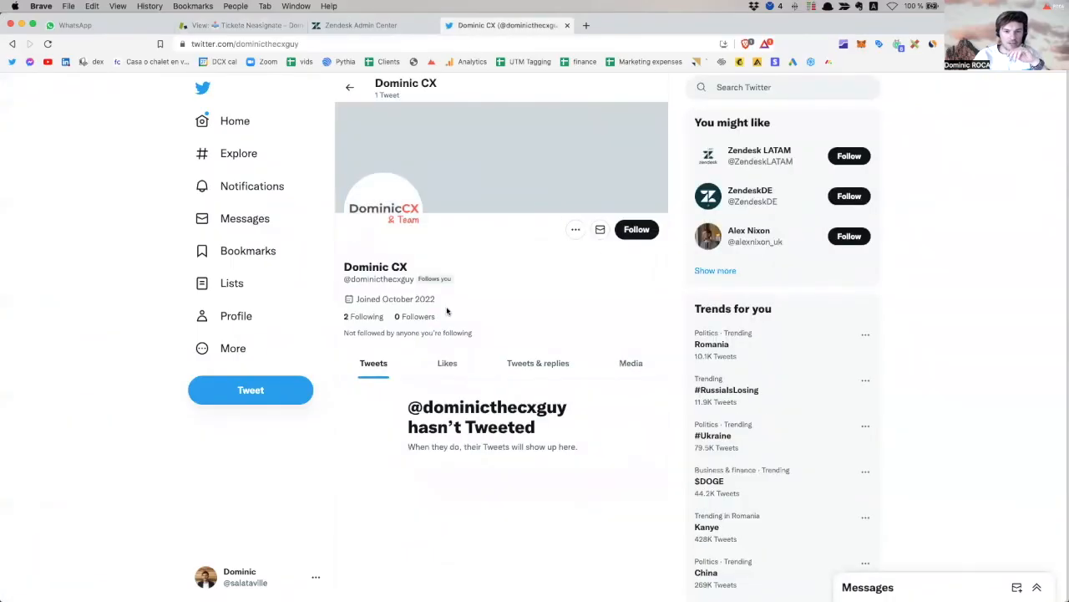
pyautogui.click(597, 233)
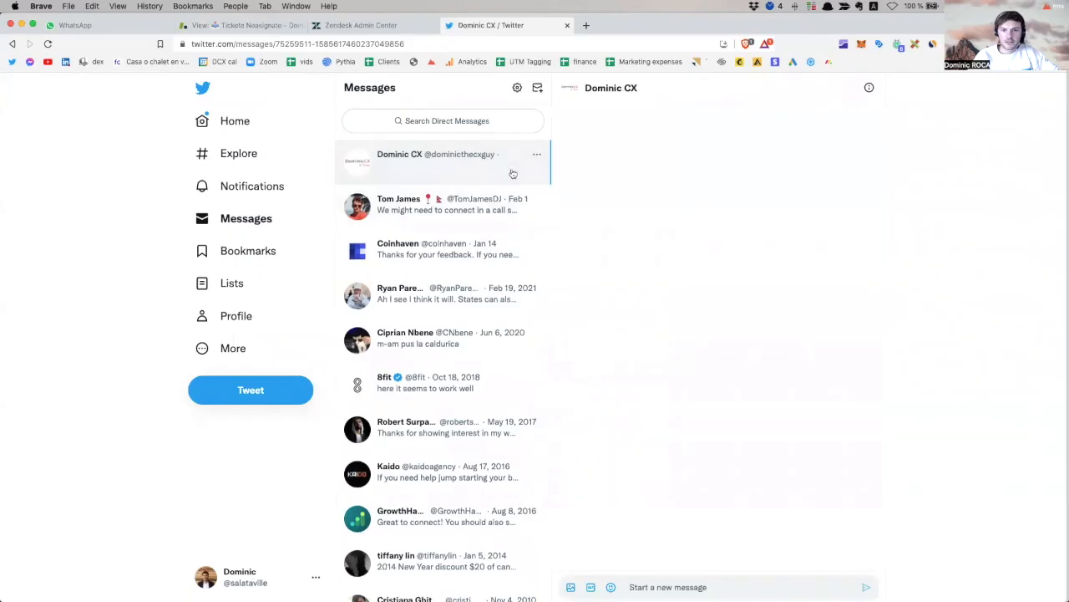
pyautogui.write("yo what's up")
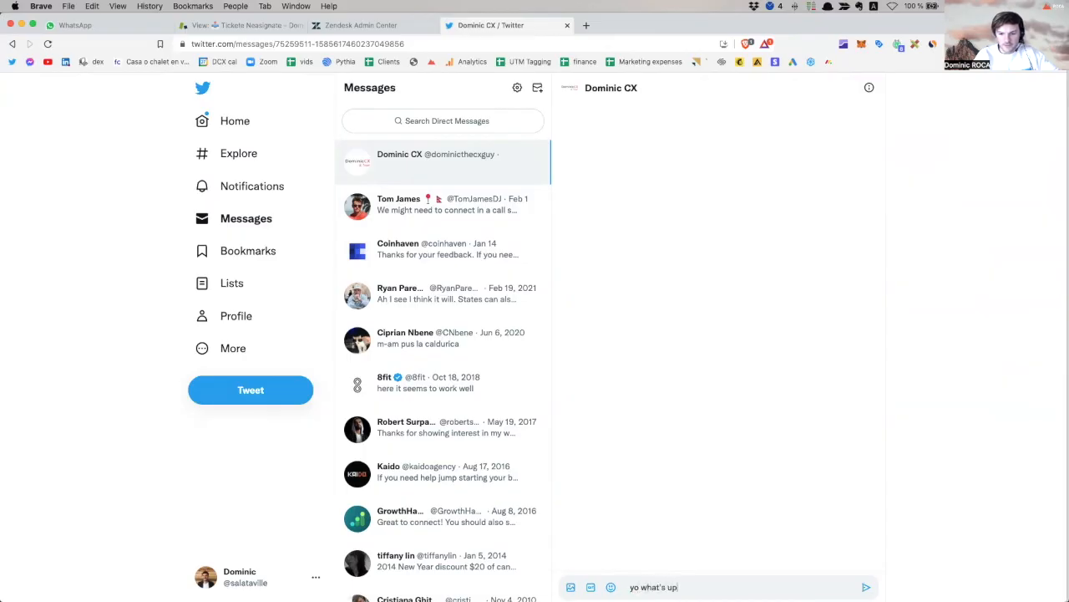
pyautogui.press('Return')
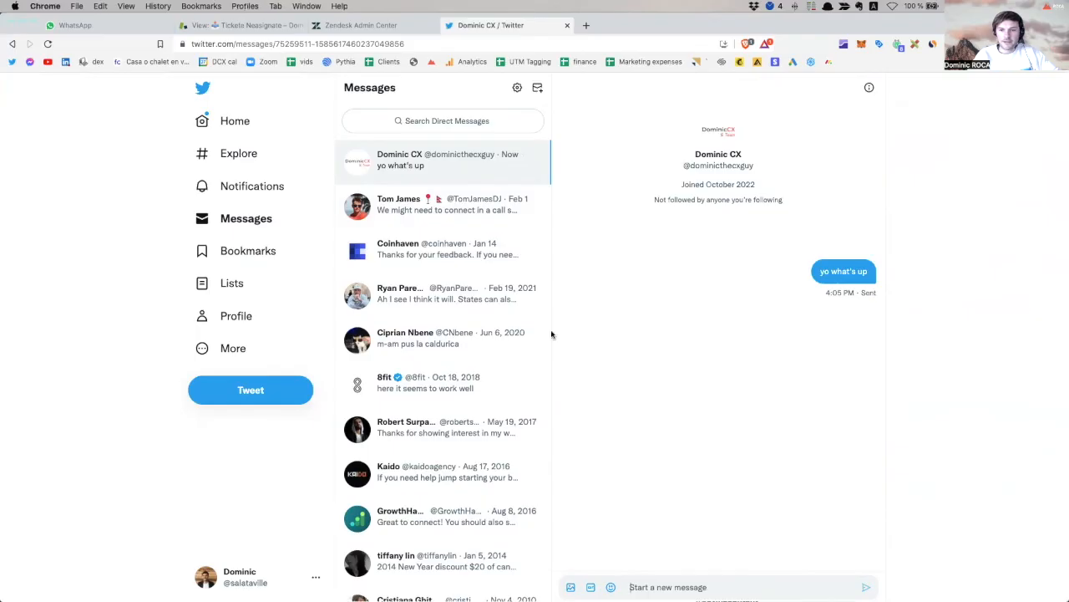
pyautogui.press('super+Tab')
# In the other account's Messages, open the new conversation and send 'hey hey'.
pyautogui.click(250, 203)
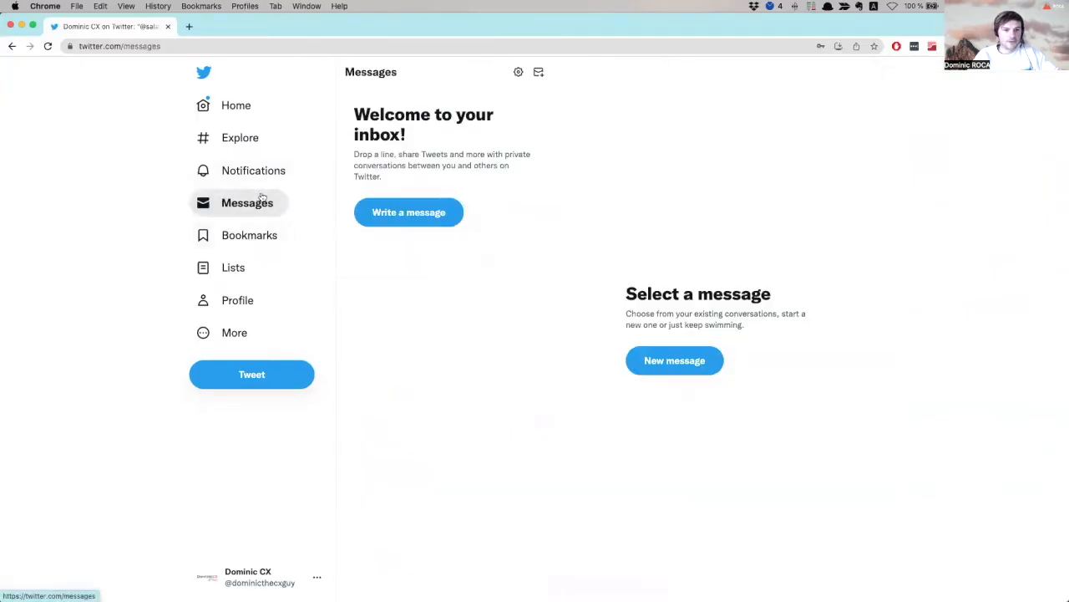
pyautogui.click(529, 275)
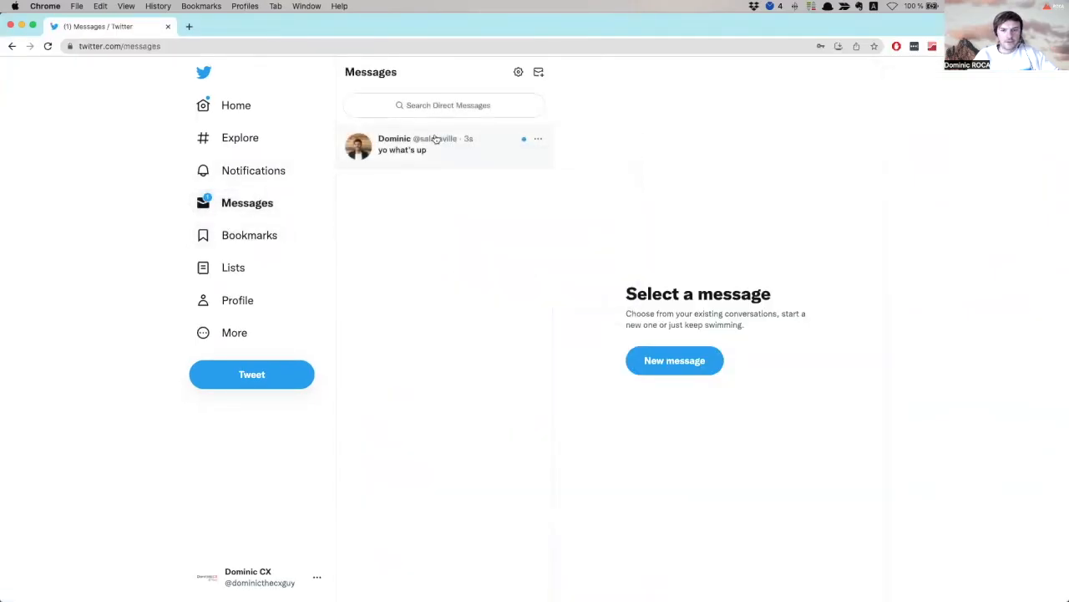
pyautogui.click(509, 159)
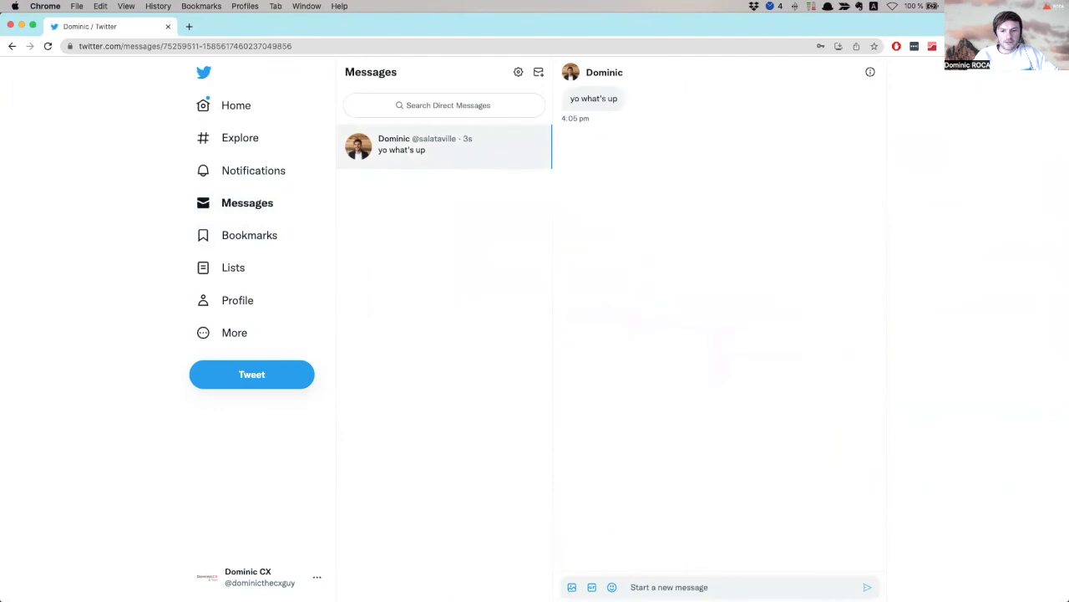
pyautogui.write('hey hey')
pyautogui.press('Return')
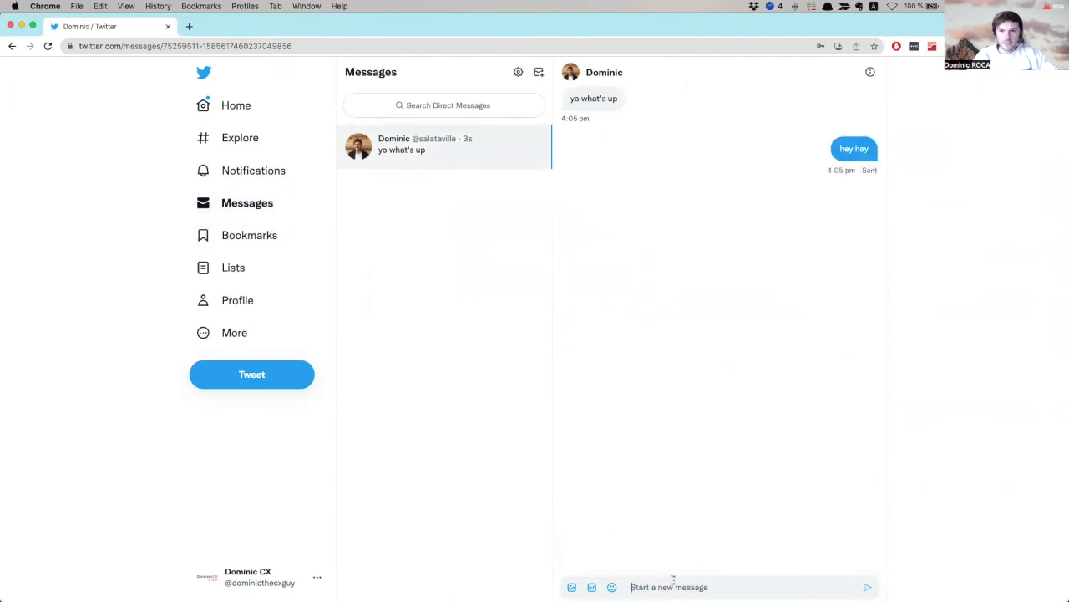
# Clear the stray text and answer 'yes' to the bot's question.
pyautogui.write('where a')
pyautogui.press('super+BackSpace')
pyautogui.write('ho')
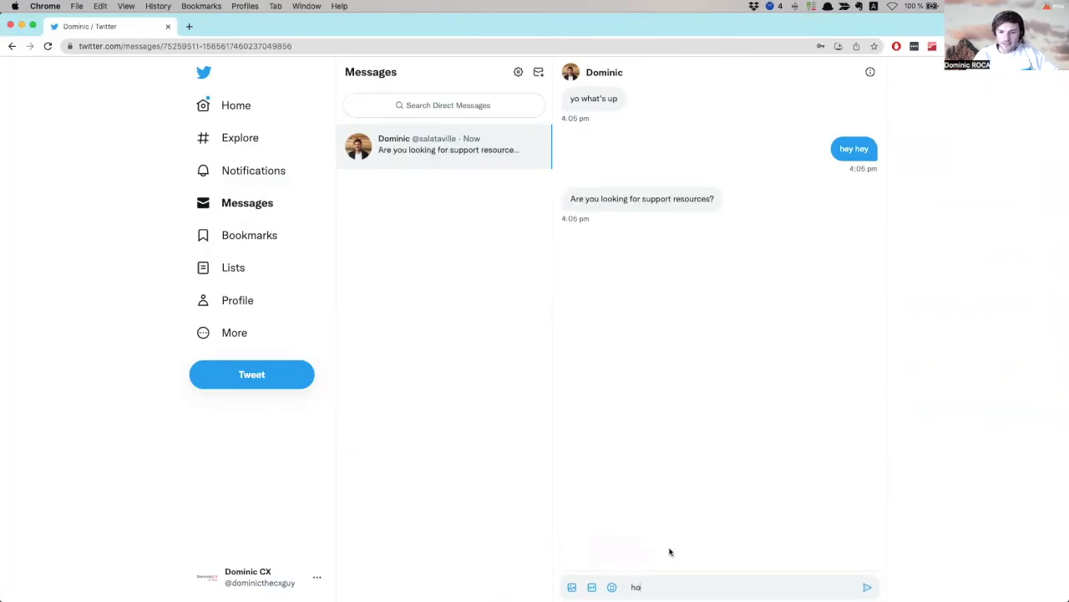
pyautogui.doubleClick(655, 582)
pyautogui.press('BackSpace')
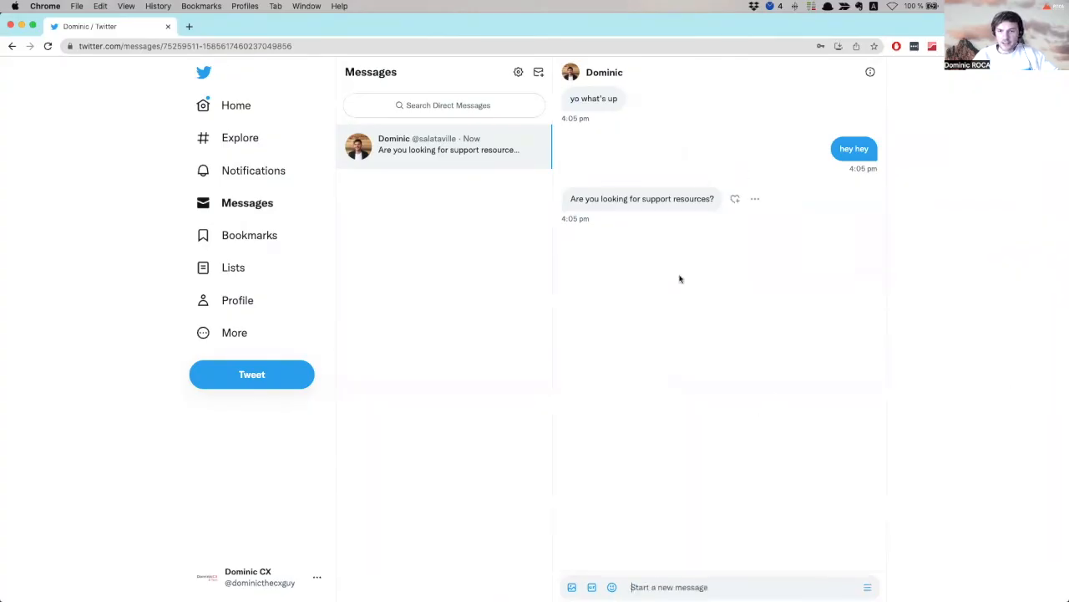
pyautogui.write('yes')
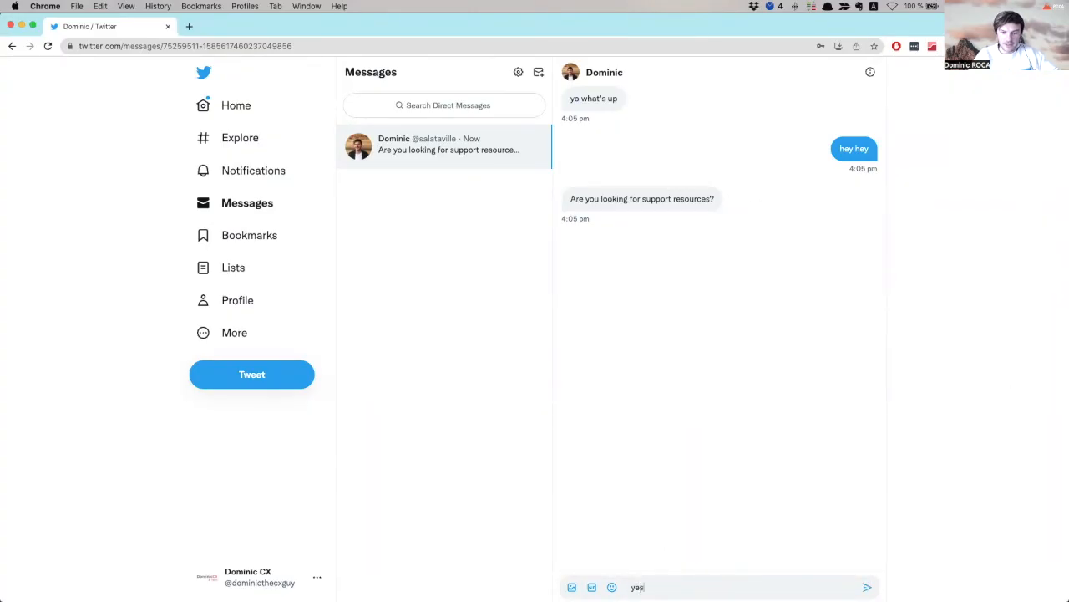
pyautogui.press('Return')
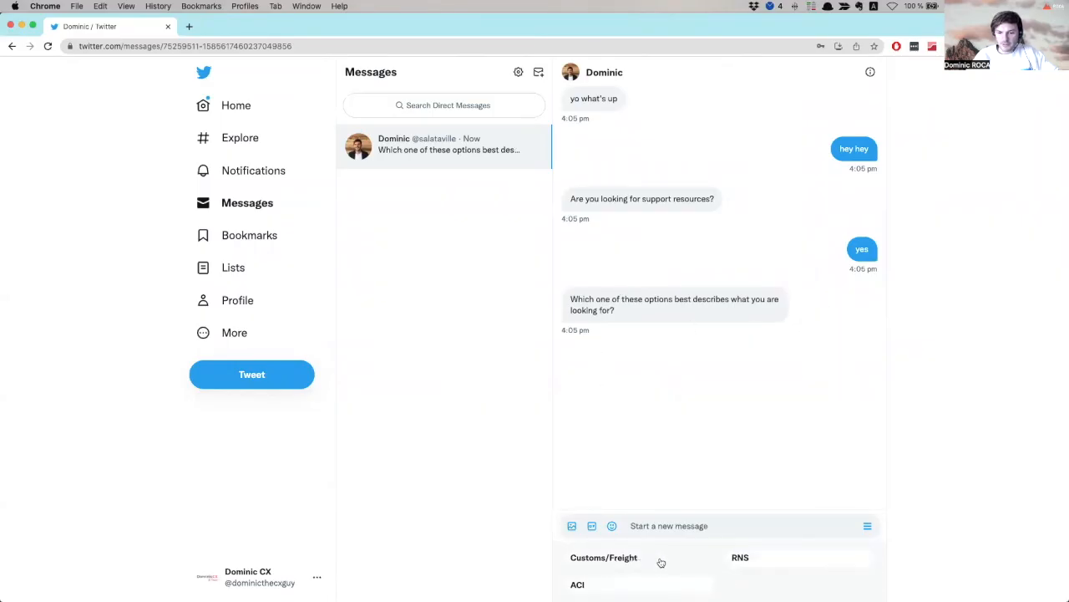
# Choose RNS in the bot chat and open the RNS page link it returns.
pyautogui.click(770, 559)
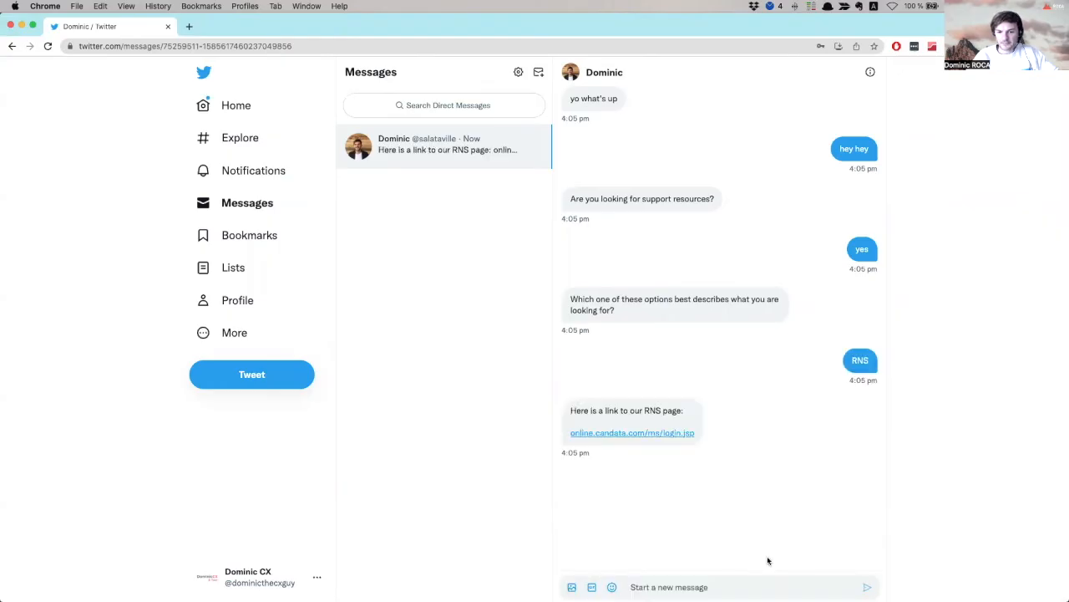
pyautogui.click(630, 436)
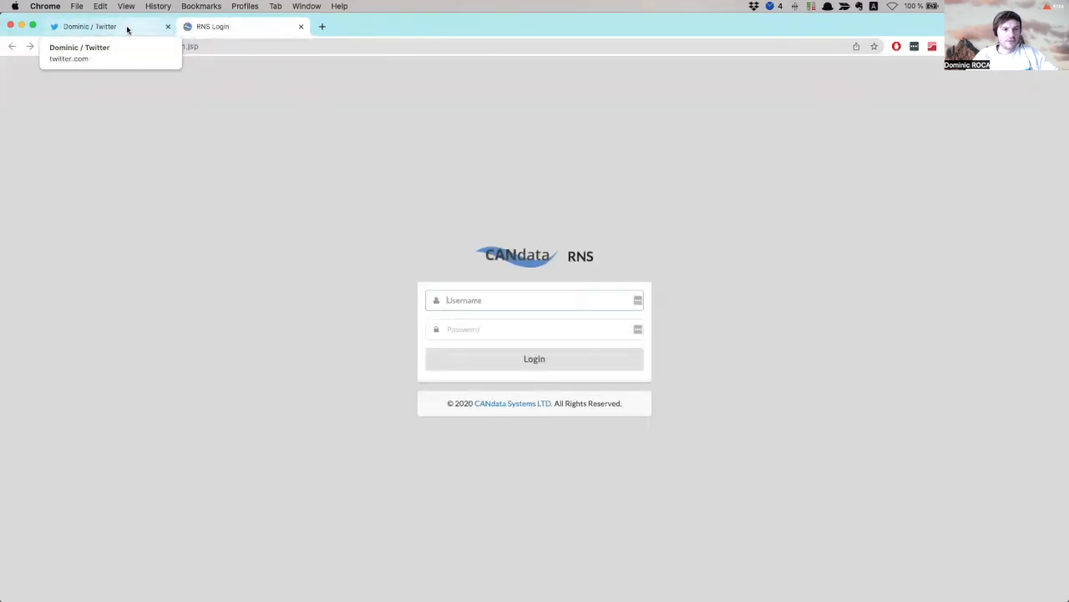
pyautogui.click(127, 29)
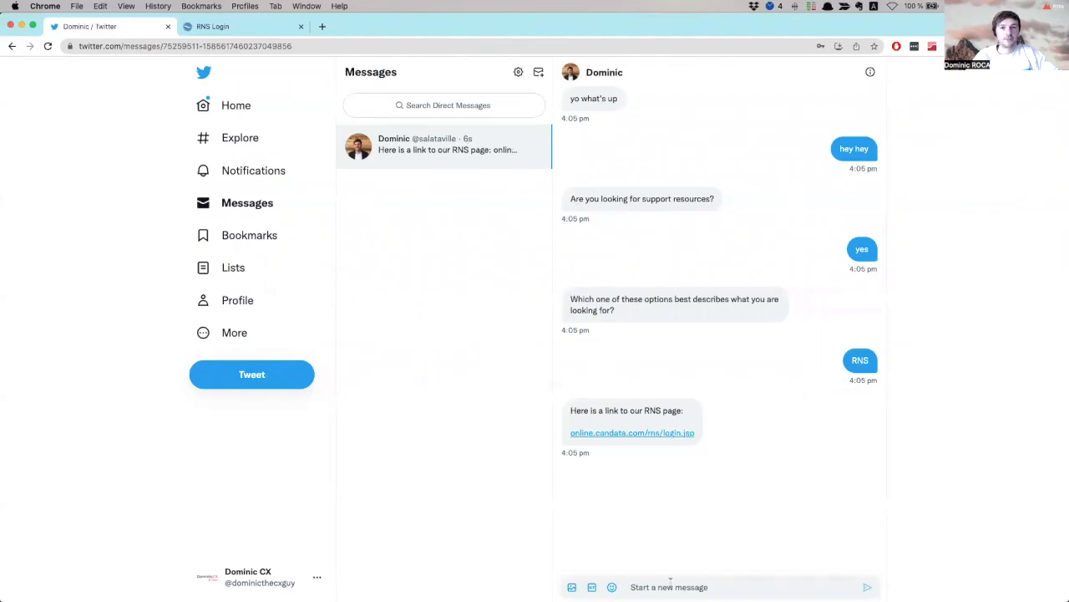
pyautogui.press('super+Tab')
pyautogui.press('super+Tab')
pyautogui.press('super+Tab')
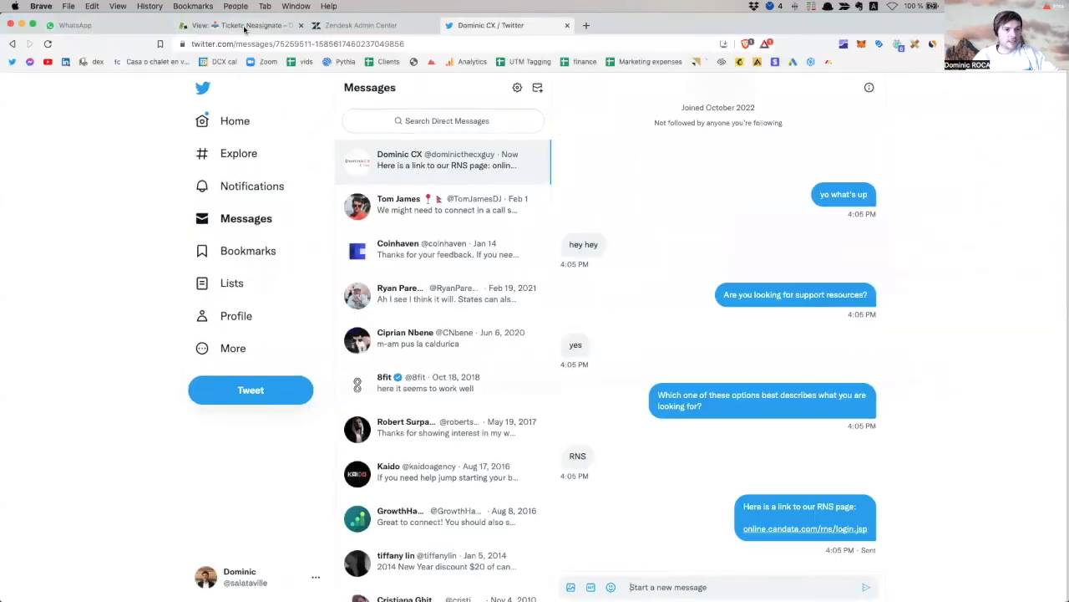
# Find Twitter ticket #698 in the Tickete Neasignate view, read its messages, then return to Twitter.
pyautogui.click(245, 25)
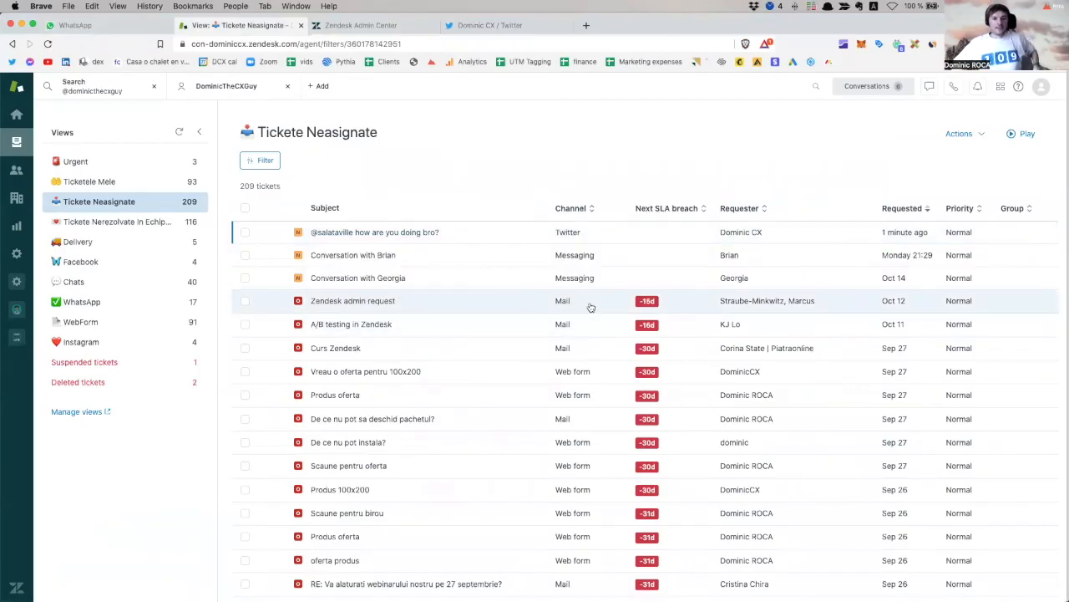
pyautogui.click(431, 234)
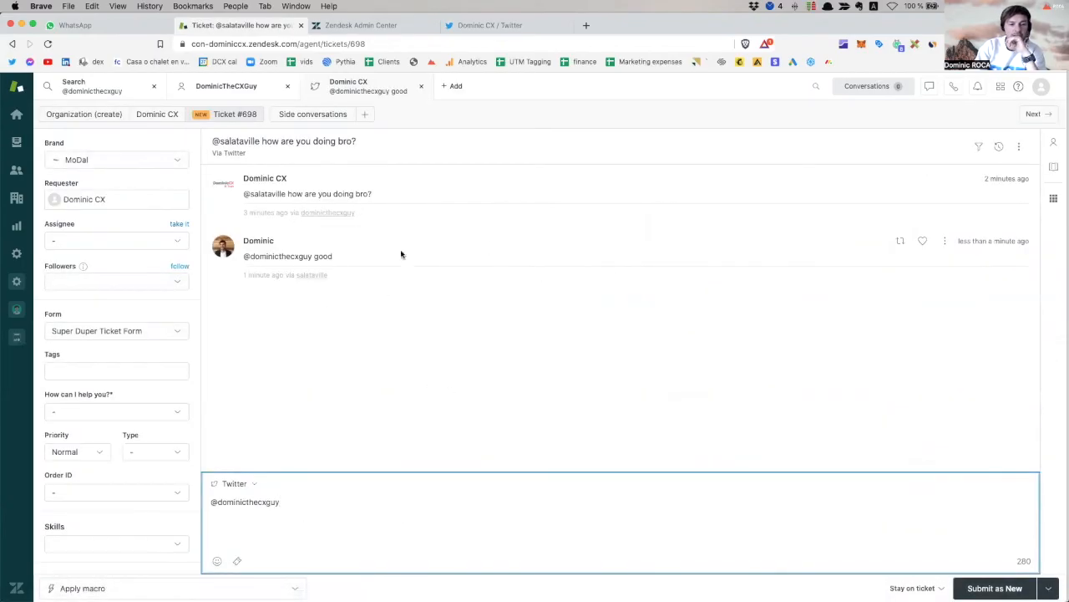
pyautogui.moveTo(338, 270); pyautogui.dragTo(238, 182)
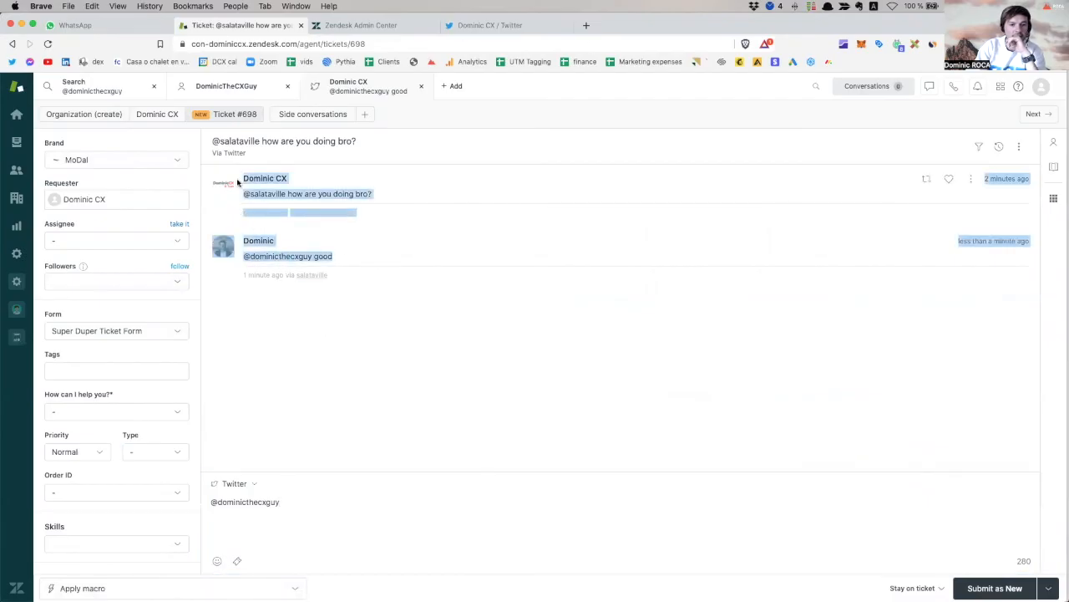
pyautogui.moveTo(343, 258); pyautogui.dragTo(263, 170)
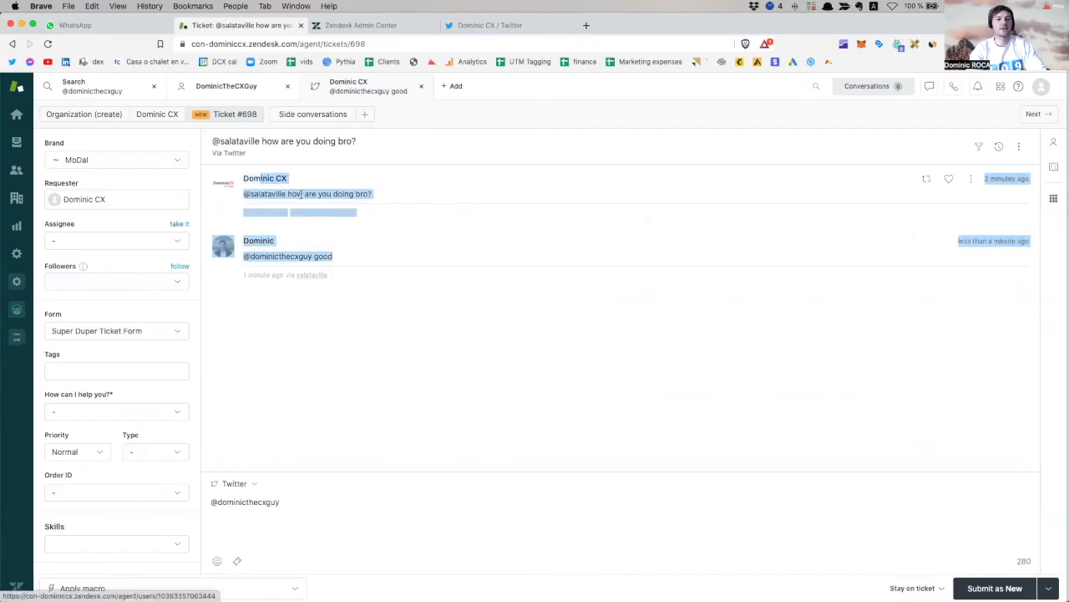
pyautogui.click(337, 268)
pyautogui.moveTo(337, 267); pyautogui.dragTo(249, 178)
pyautogui.click(271, 173)
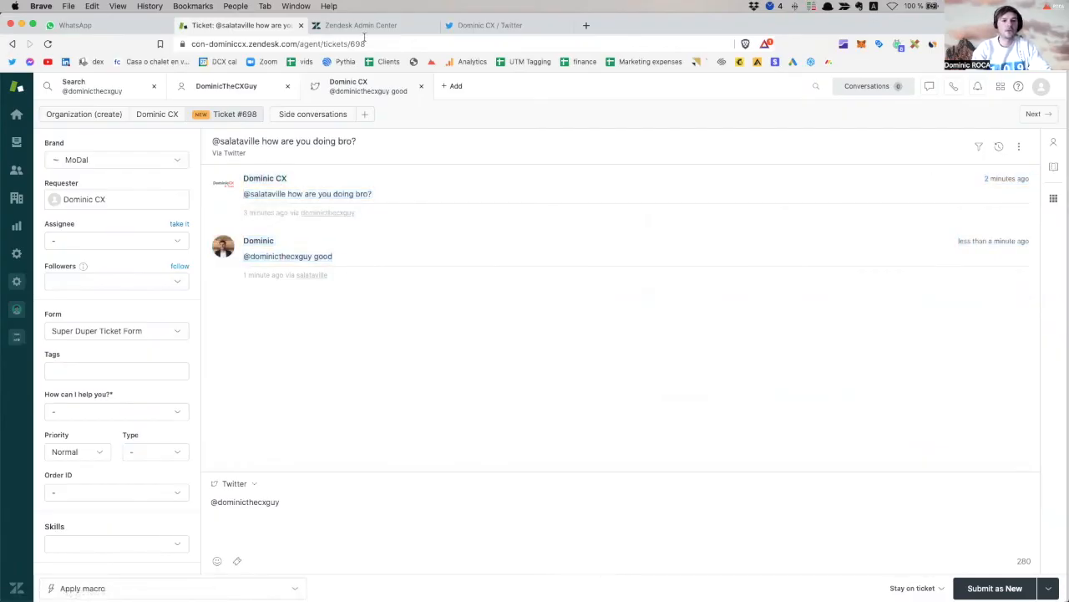
pyautogui.click(488, 27)
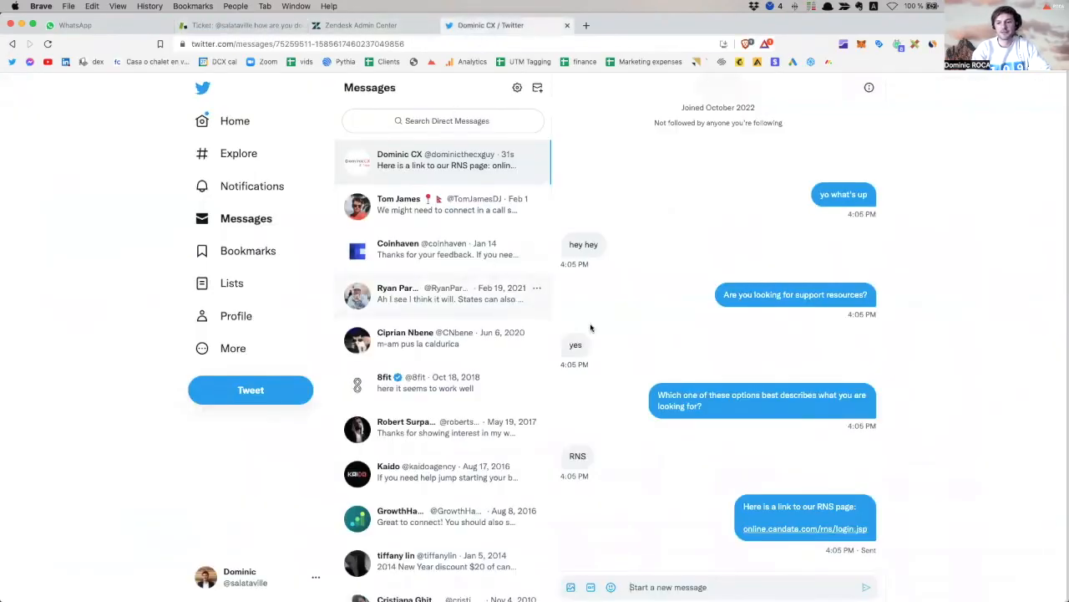
# Look over the CANdata Bot answers in Admin Center, then return to the customer's Twitter DM thread.
pyautogui.click(382, 27)
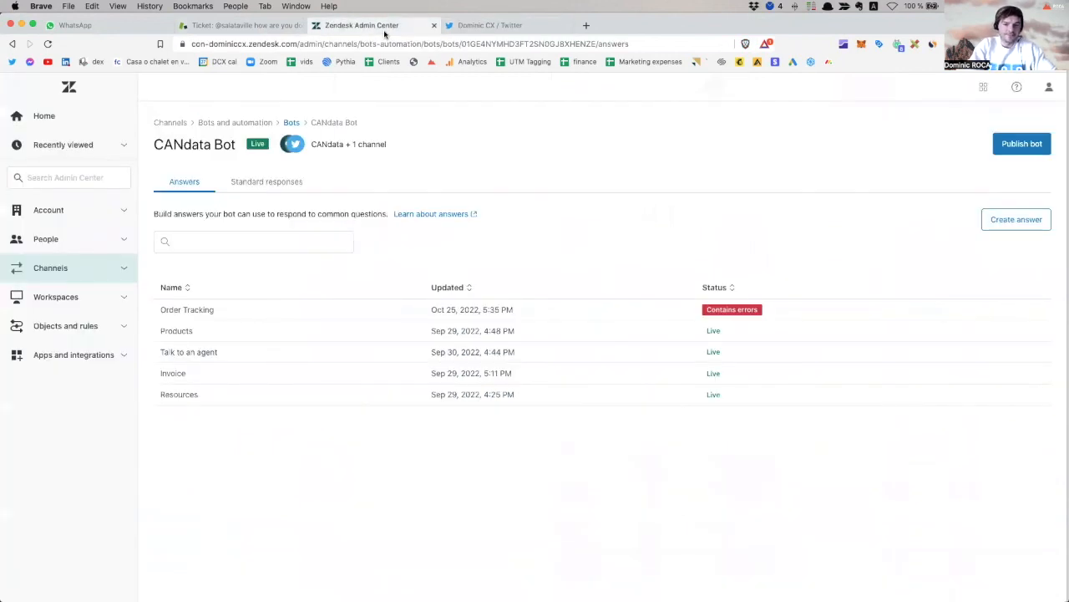
pyautogui.click(266, 30)
pyautogui.press('super+Tab')
pyautogui.press('super+Tab')
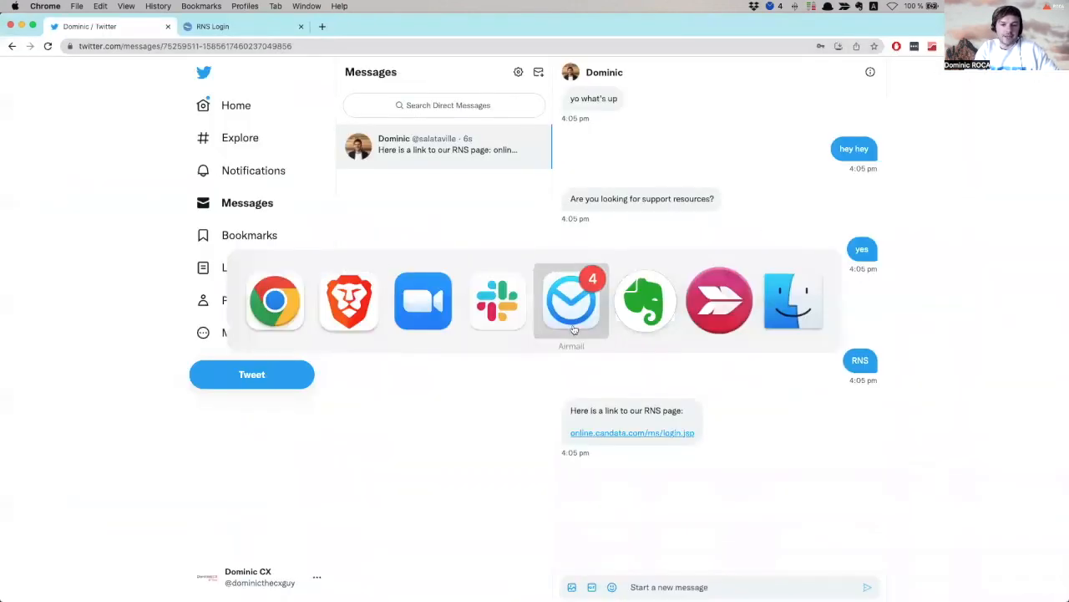
pyautogui.click(442, 320)
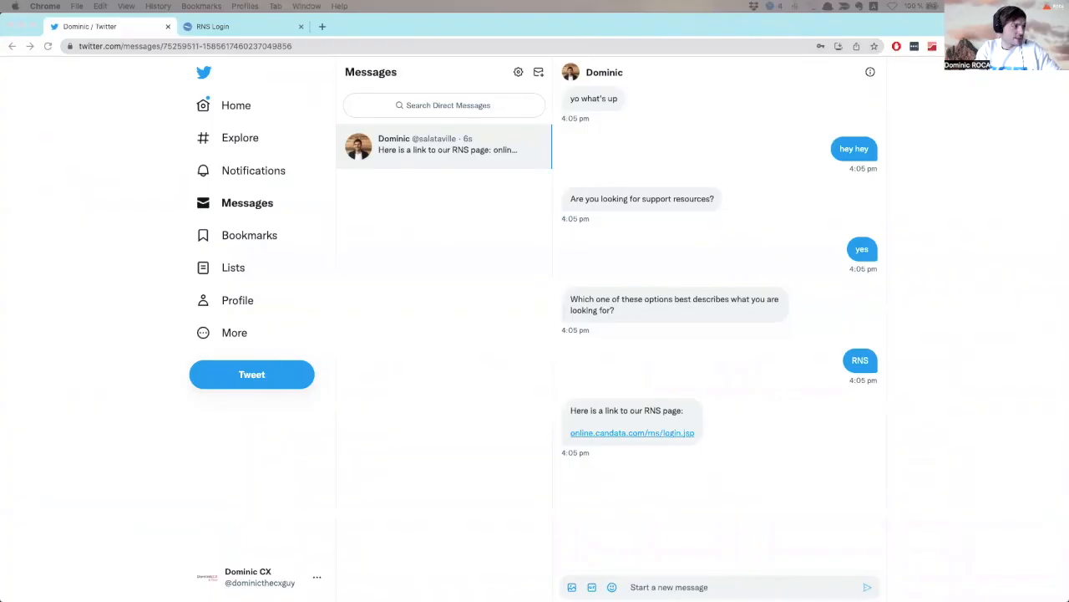